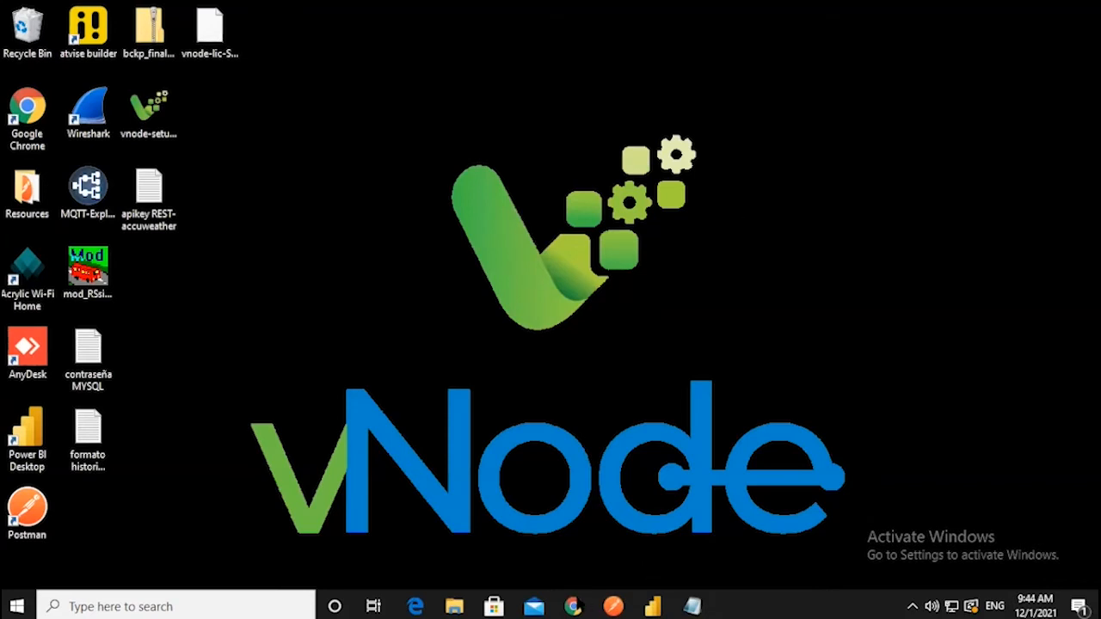
- Bring Chrome to the front, showing the vNode Demo Project login page
left_click(572, 606)
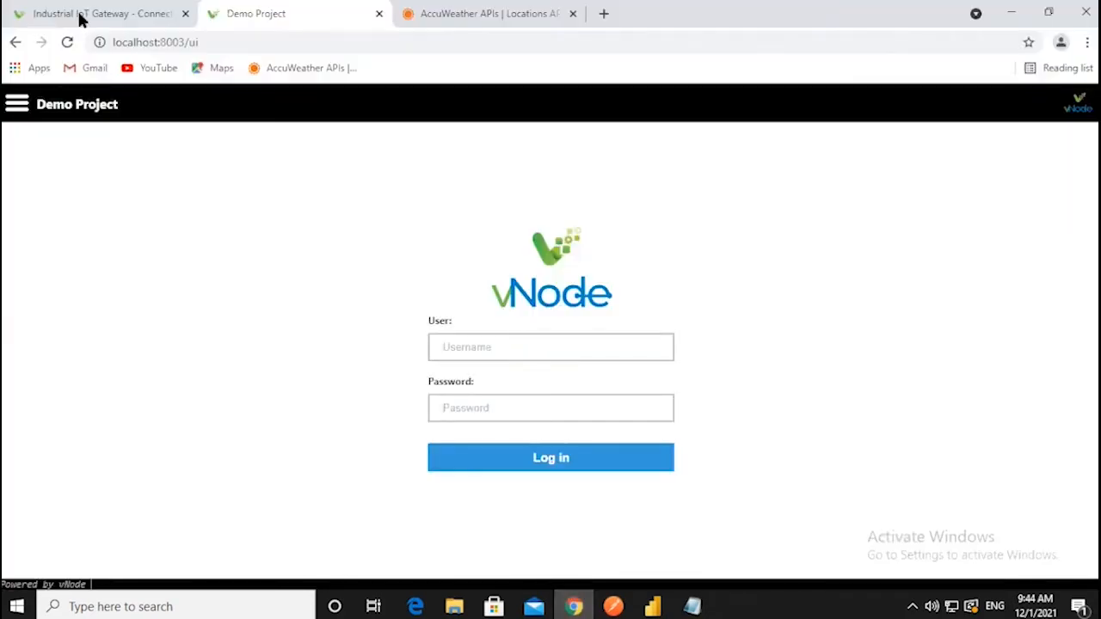
- Switch to the vnodeautomation.com tab and go to the gateway Downloads page
left_click(81, 17)
left_click(245, 43)
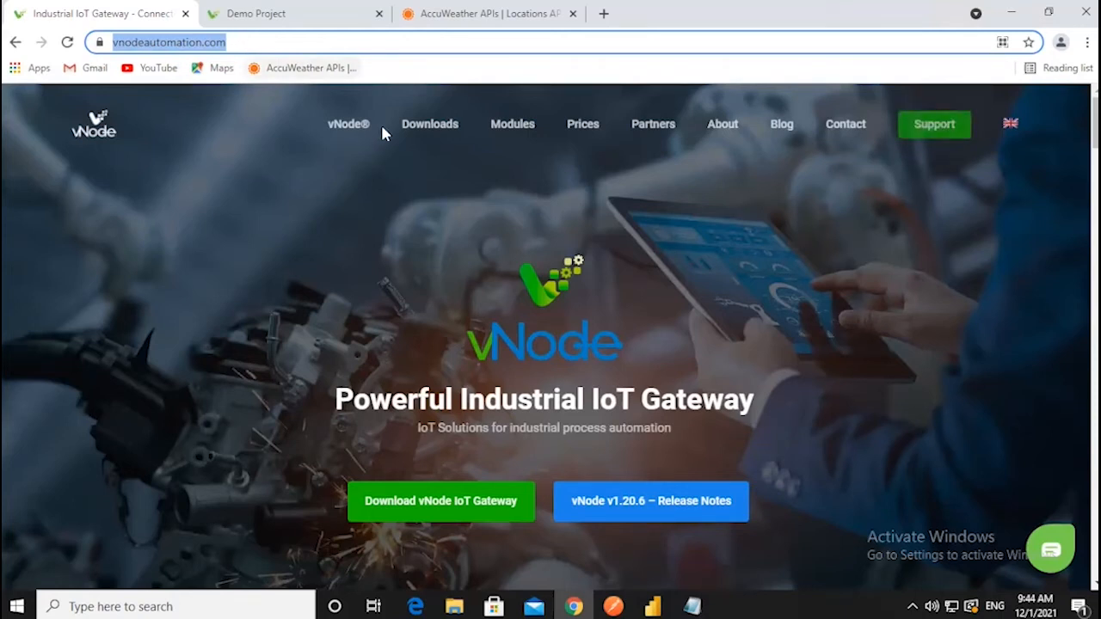
mouse_move(415, 129)
left_click(457, 186)
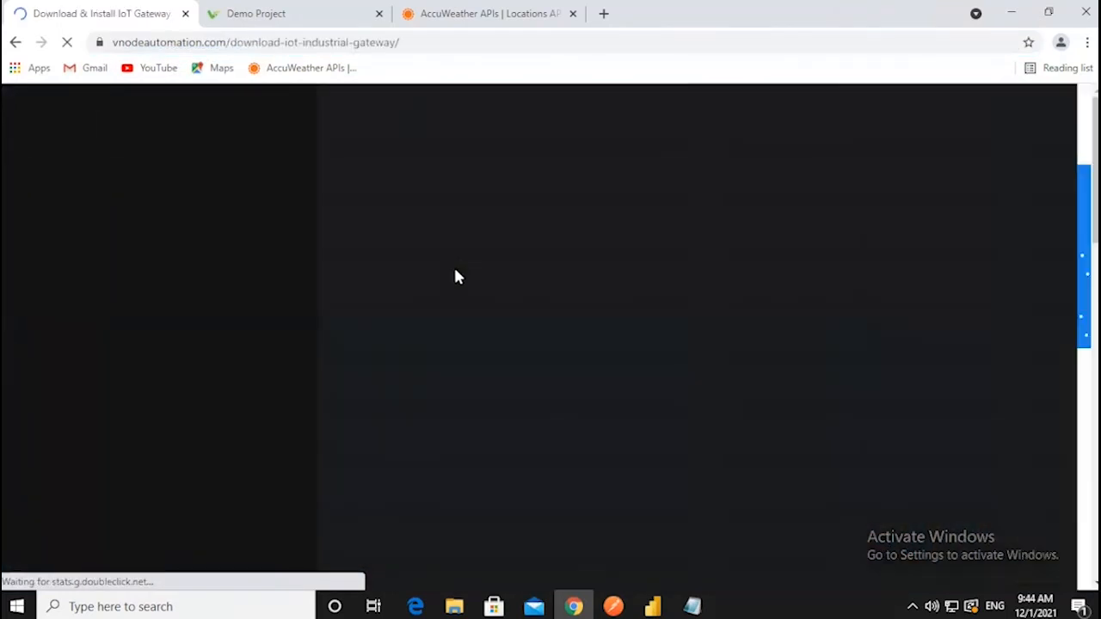
- Compare the Windows and Linux installer lists, then view the vNode Modules page
scroll(492, 387, "down", 7)
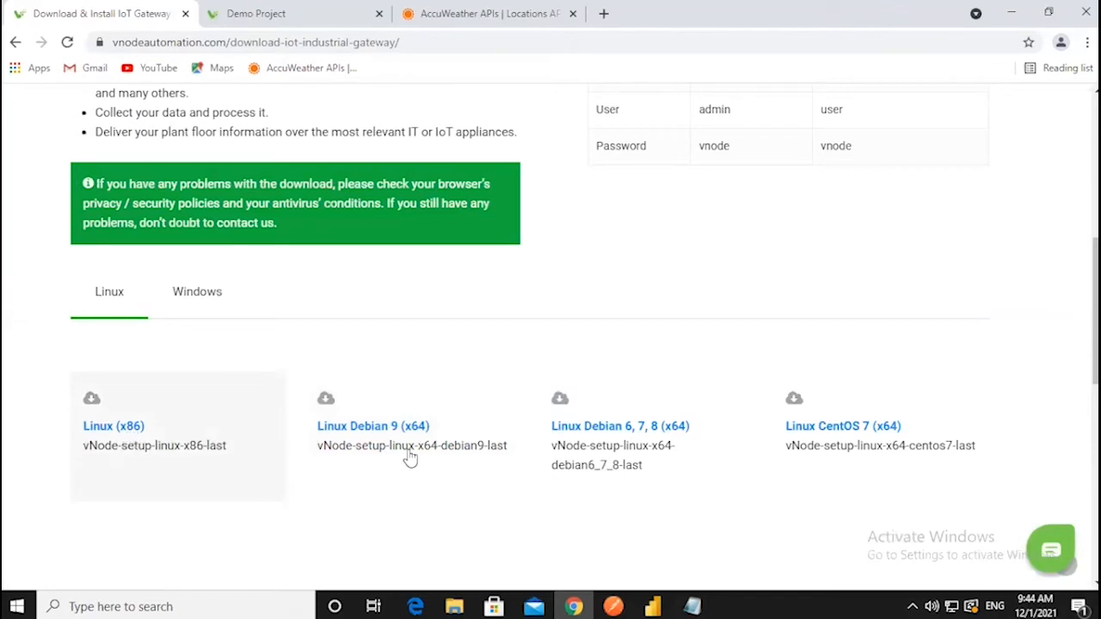
scroll(761, 437, "down", 1)
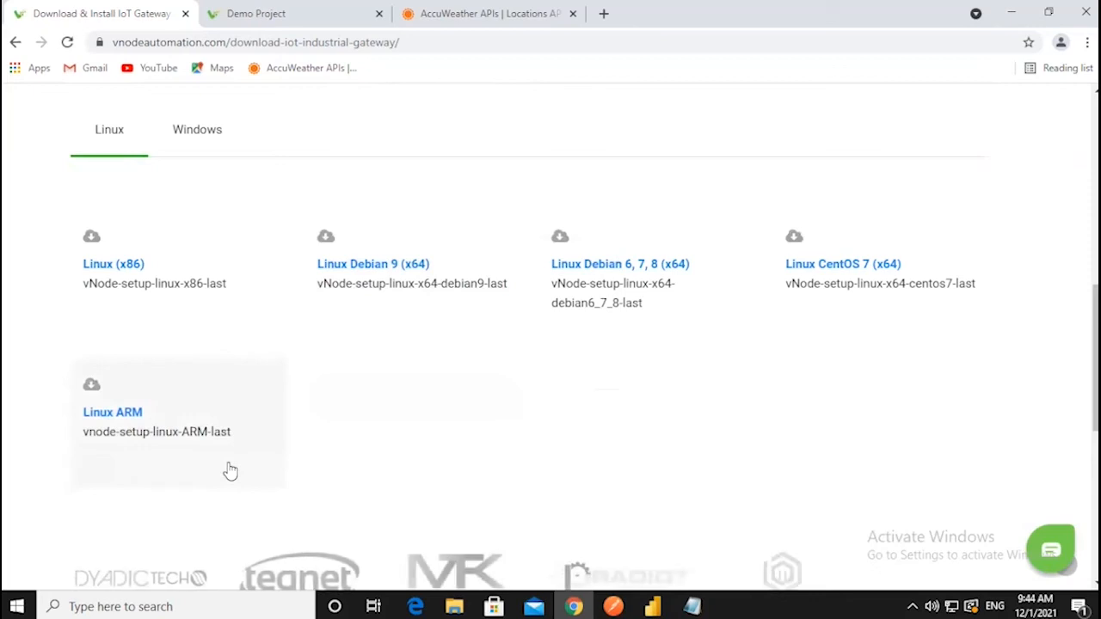
scroll(228, 469, "down", 1)
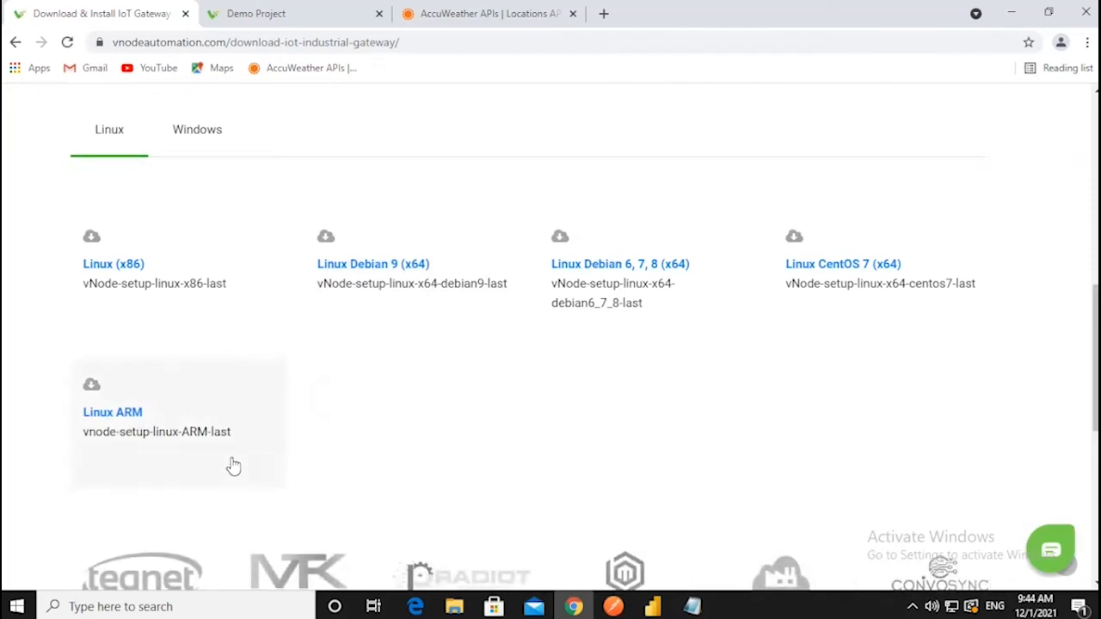
scroll(248, 439, "up", 1)
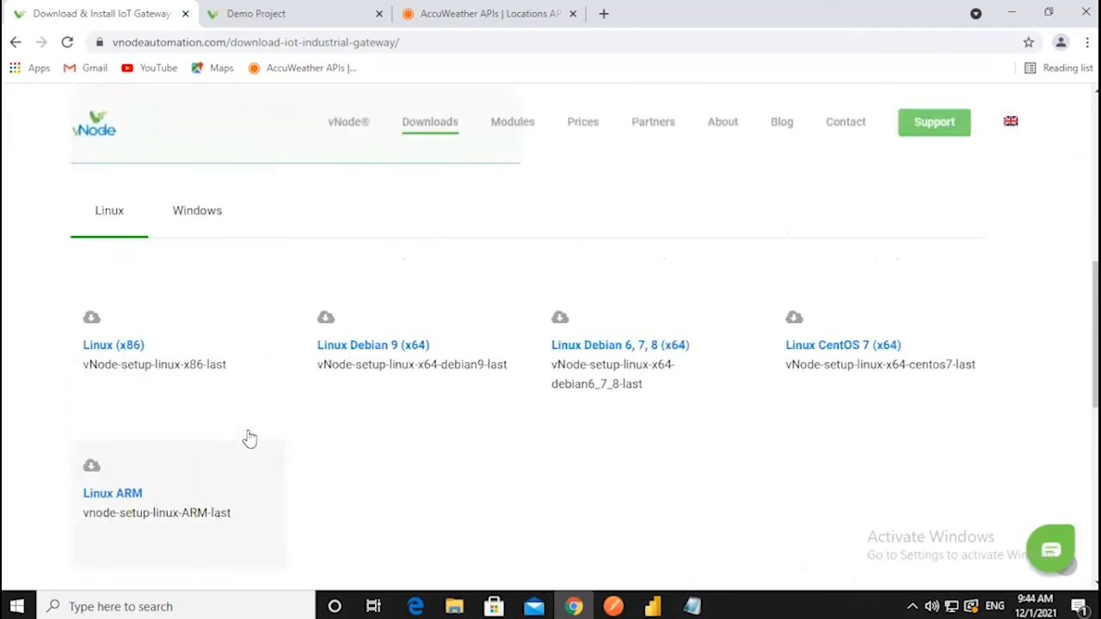
left_click(205, 217)
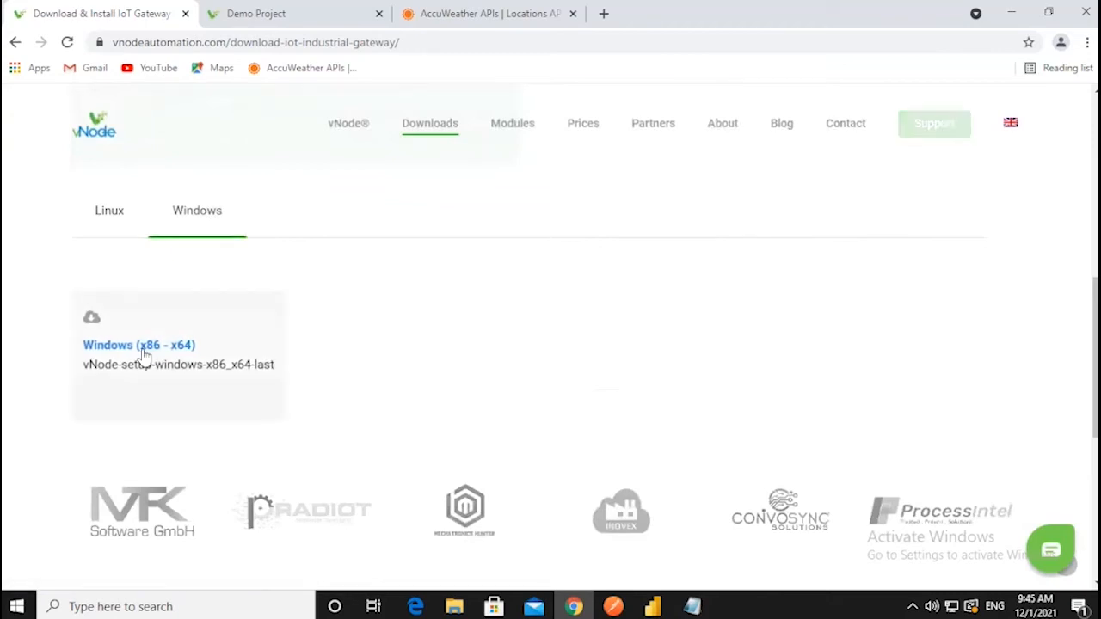
left_click(107, 226)
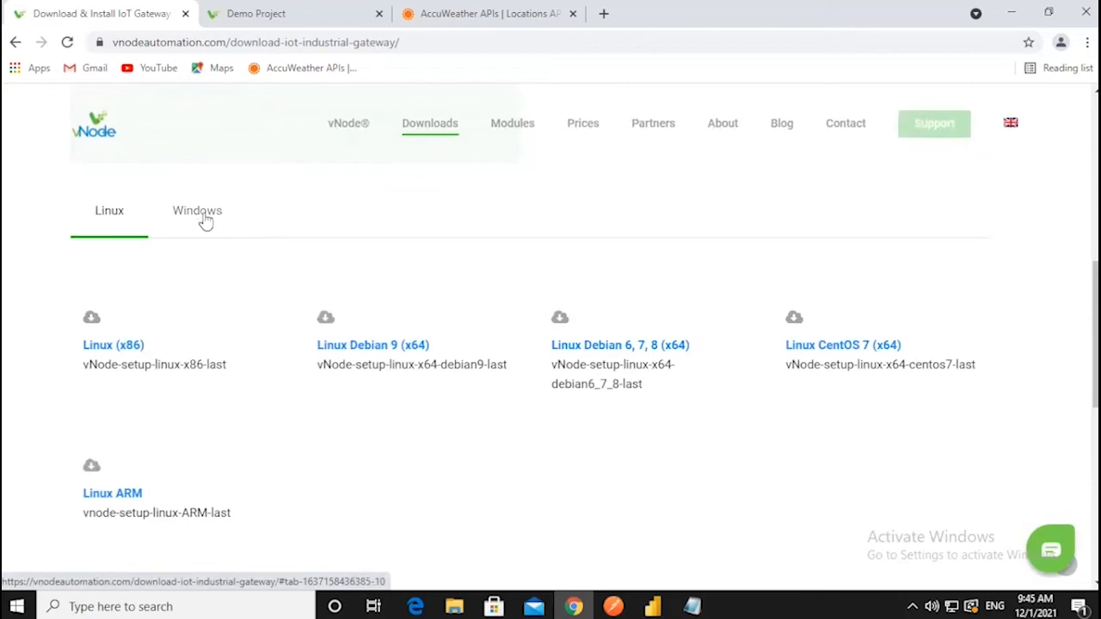
left_click(522, 129)
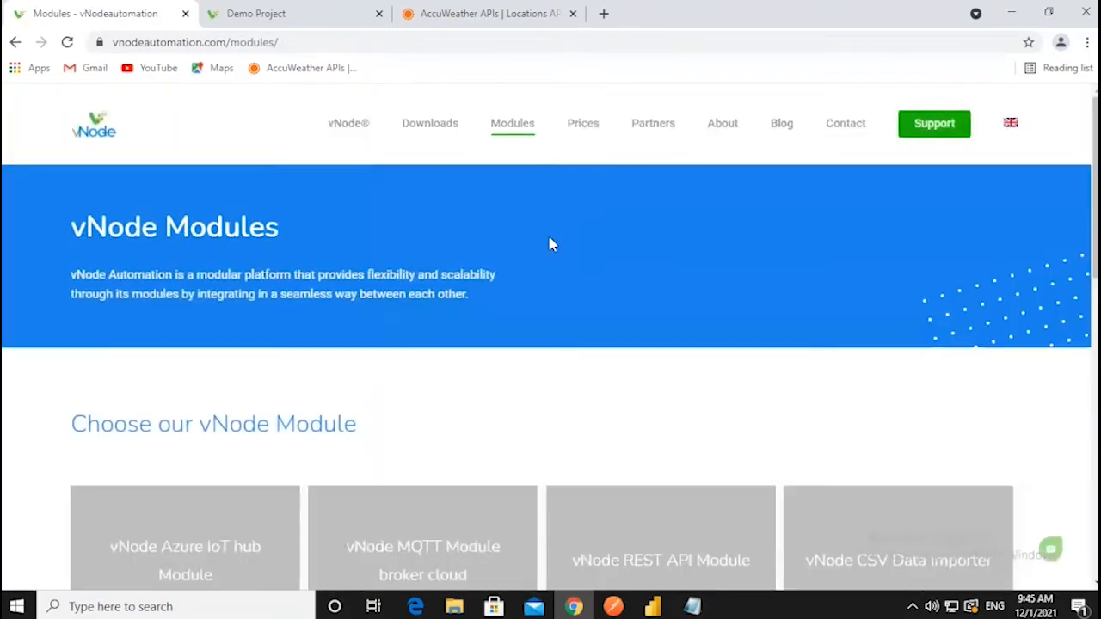
- Browse the product manuals on the vNode Tech documents page
mouse_move(436, 133)
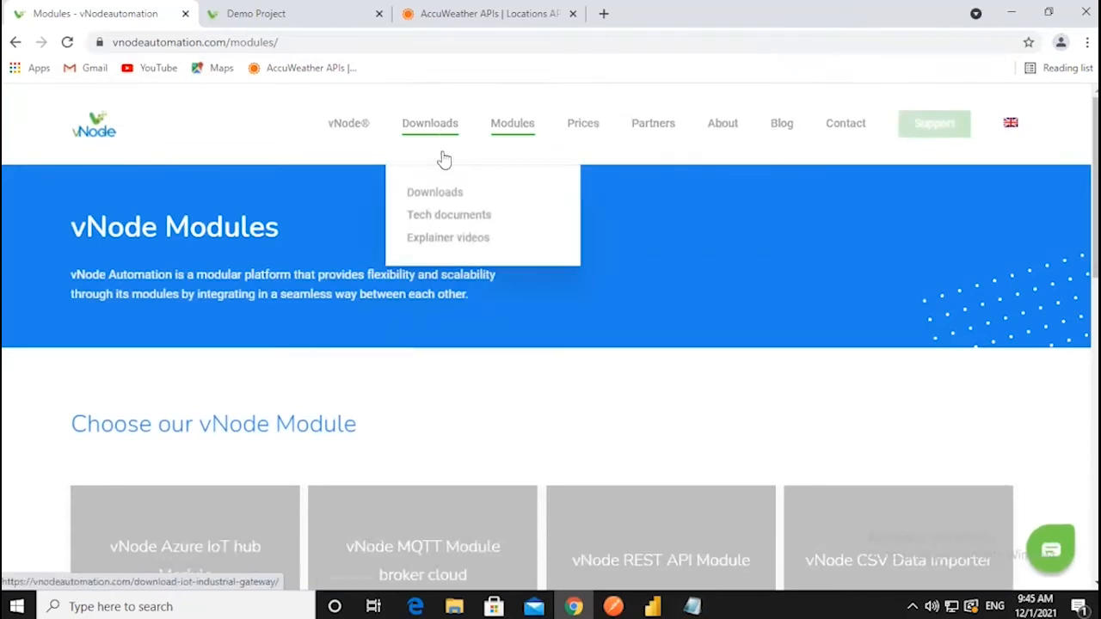
left_click(478, 226)
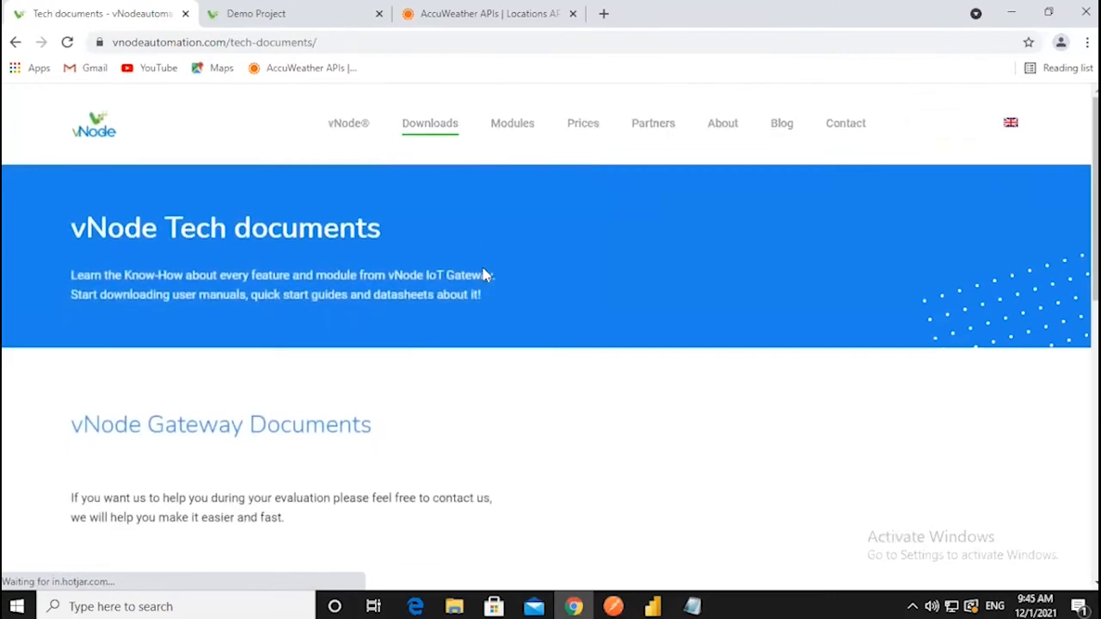
scroll(487, 276, "down", 5)
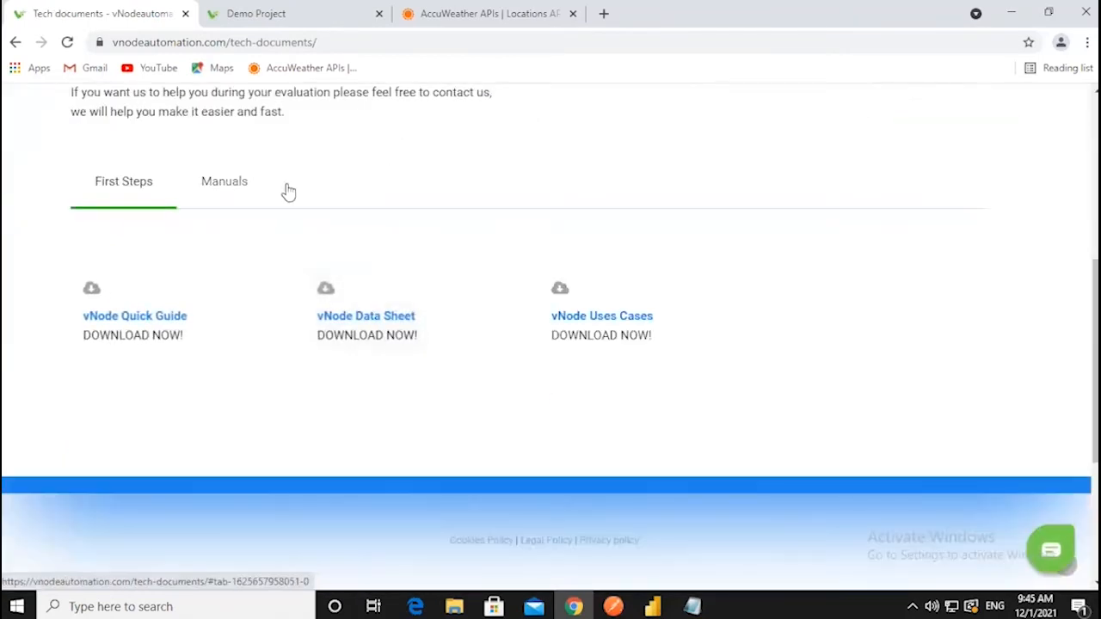
left_click(288, 191)
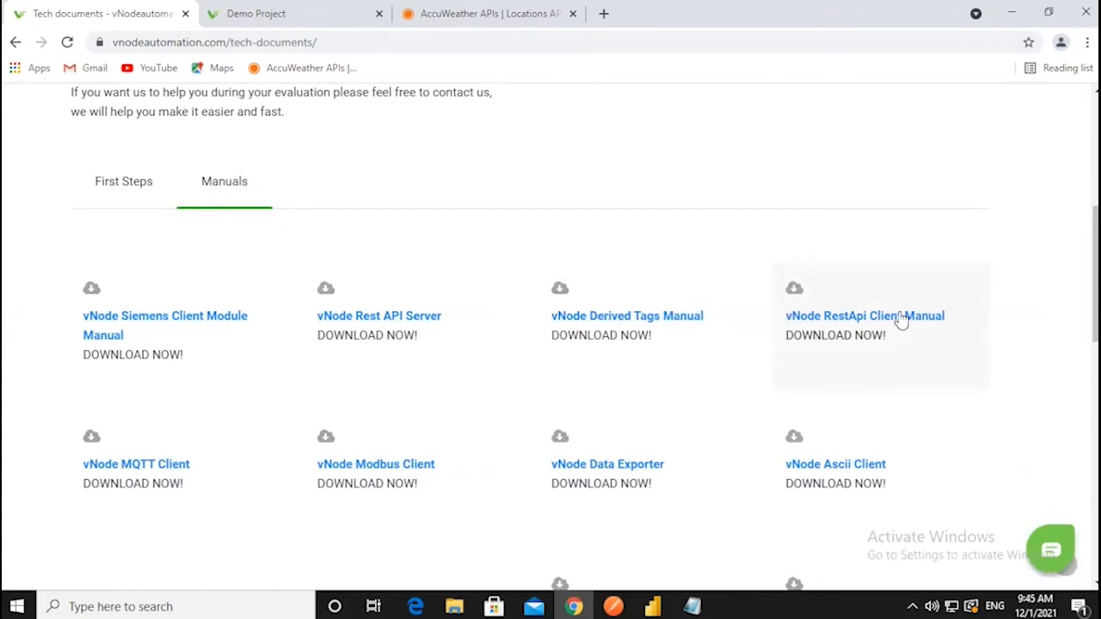
scroll(482, 293, "down", 1)
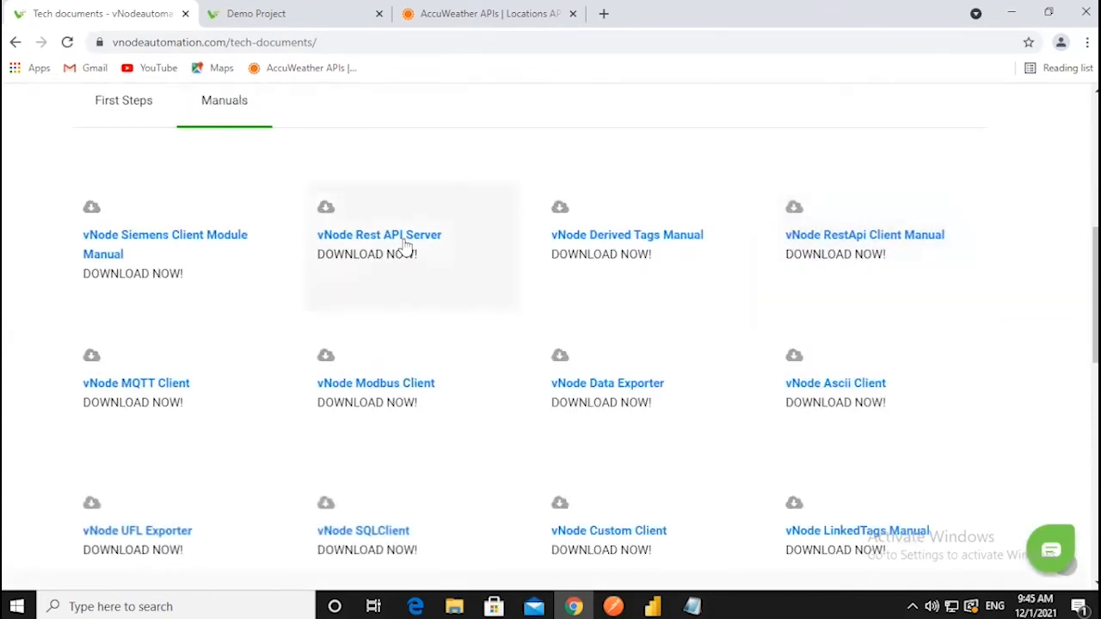
scroll(405, 247, "up", 3)
scroll(369, 256, "down", 1)
scroll(369, 249, "up", 2)
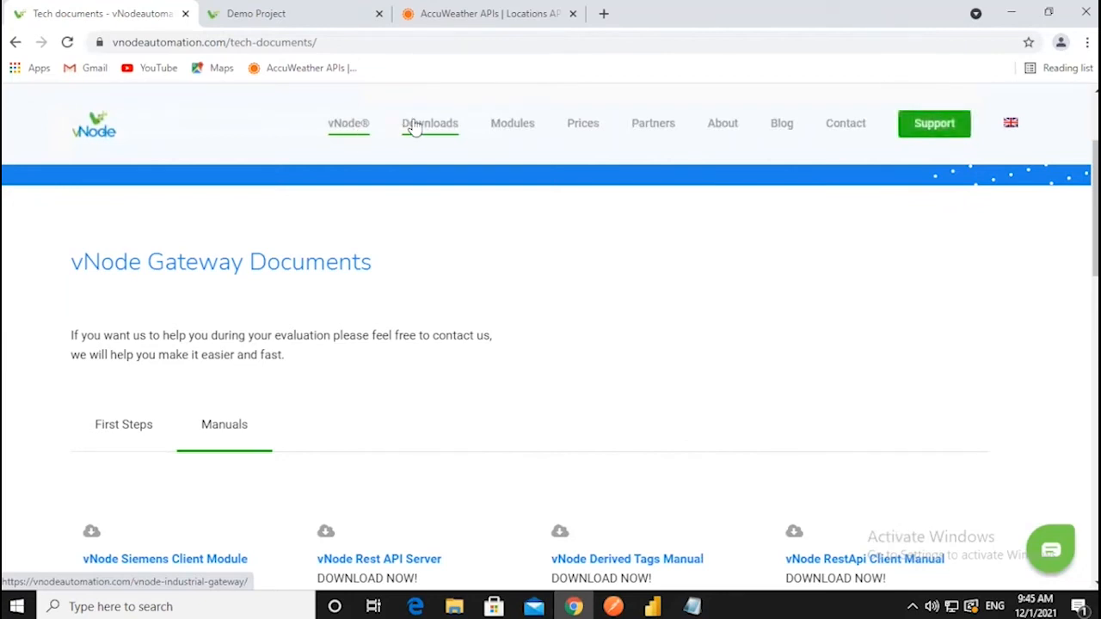
scroll(260, 264, "down", 2)
scroll(261, 264, "up", 2)
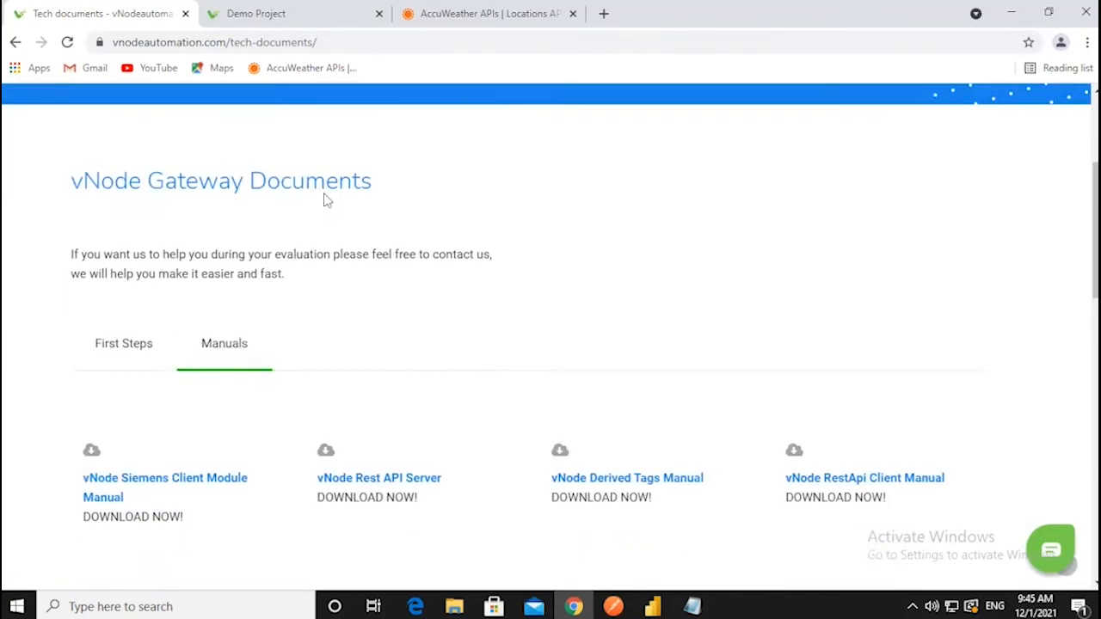
- Show the Windows x86-x64 installer on Downloads and return to the Demo Project tab
mouse_move(426, 129)
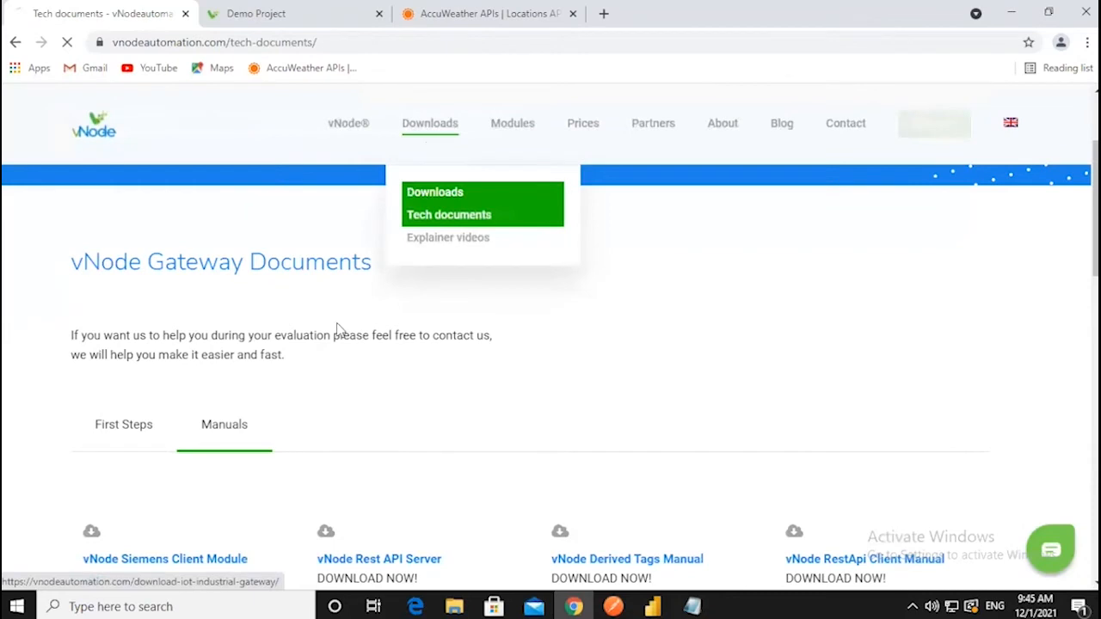
left_click(434, 198)
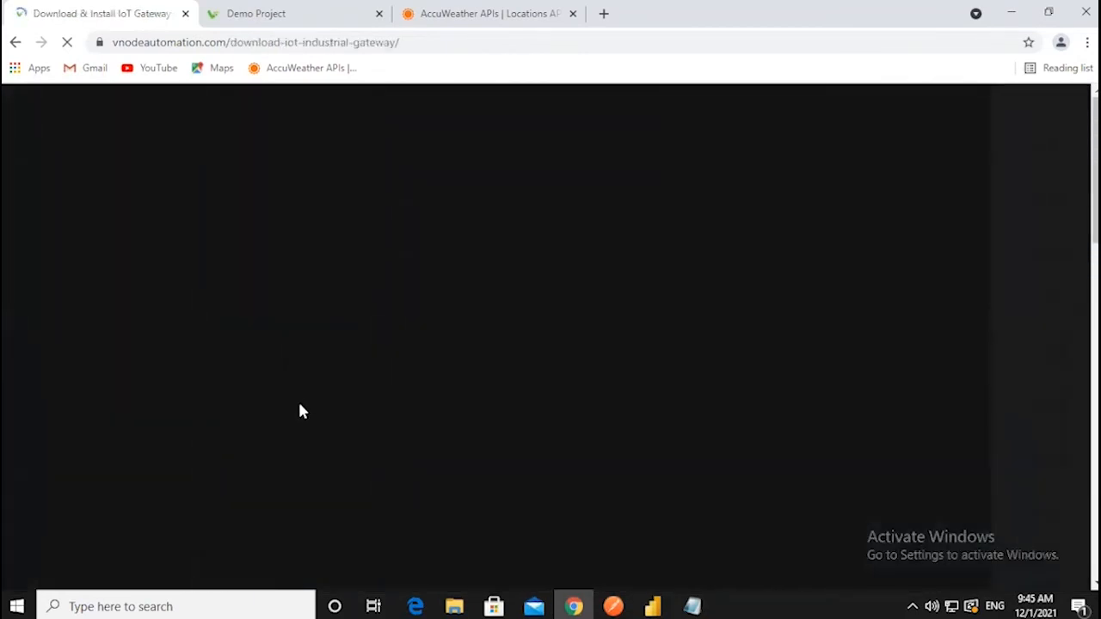
scroll(308, 457, "down", 5)
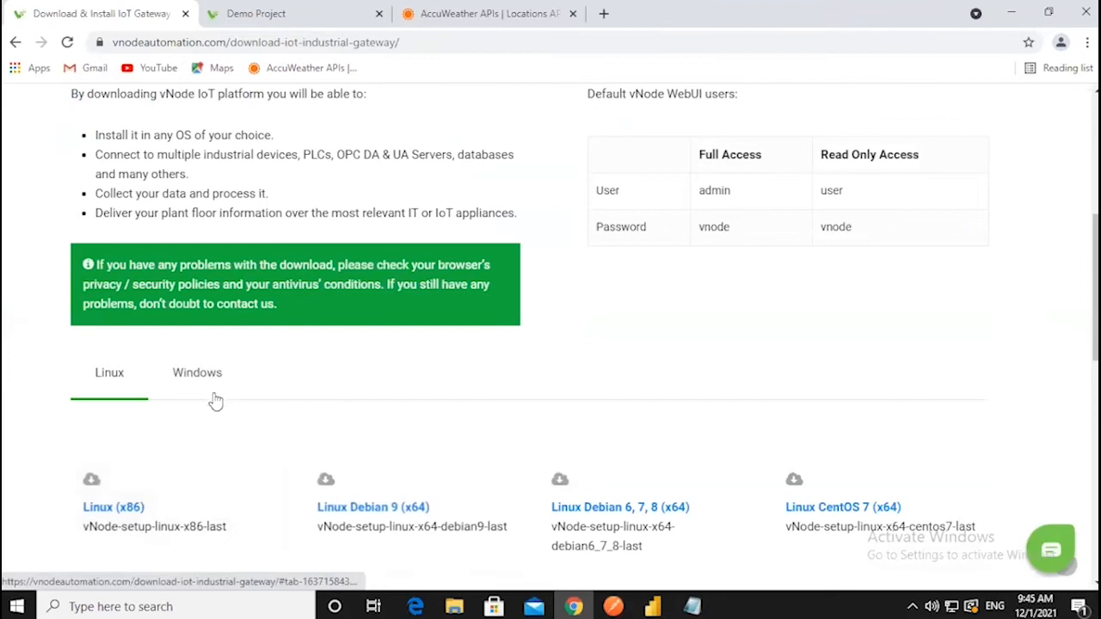
left_click(210, 396)
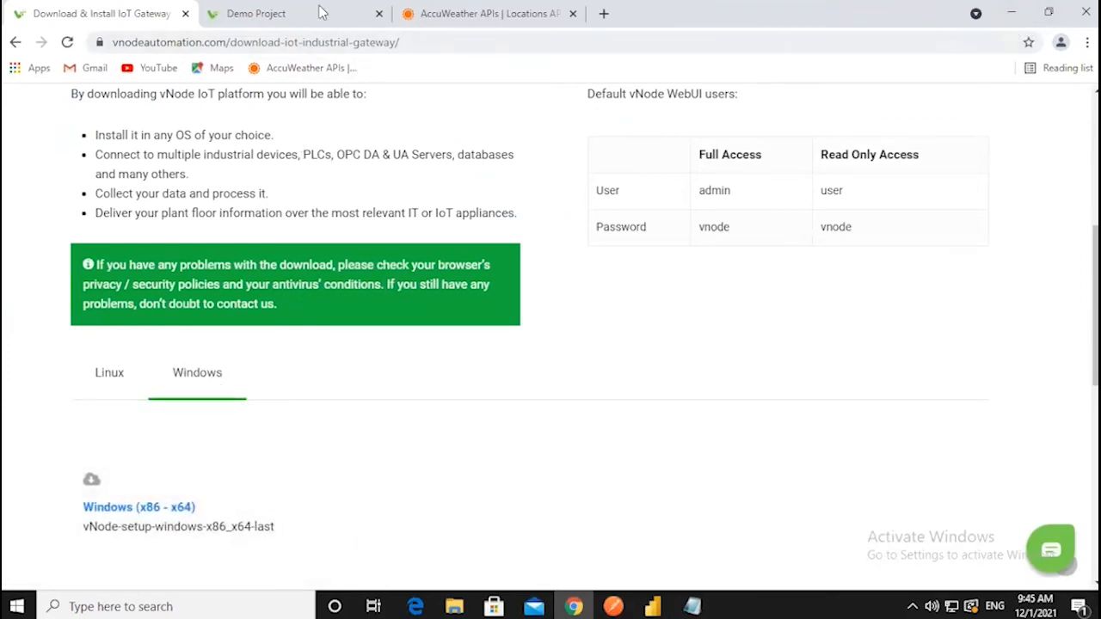
left_click(289, 13)
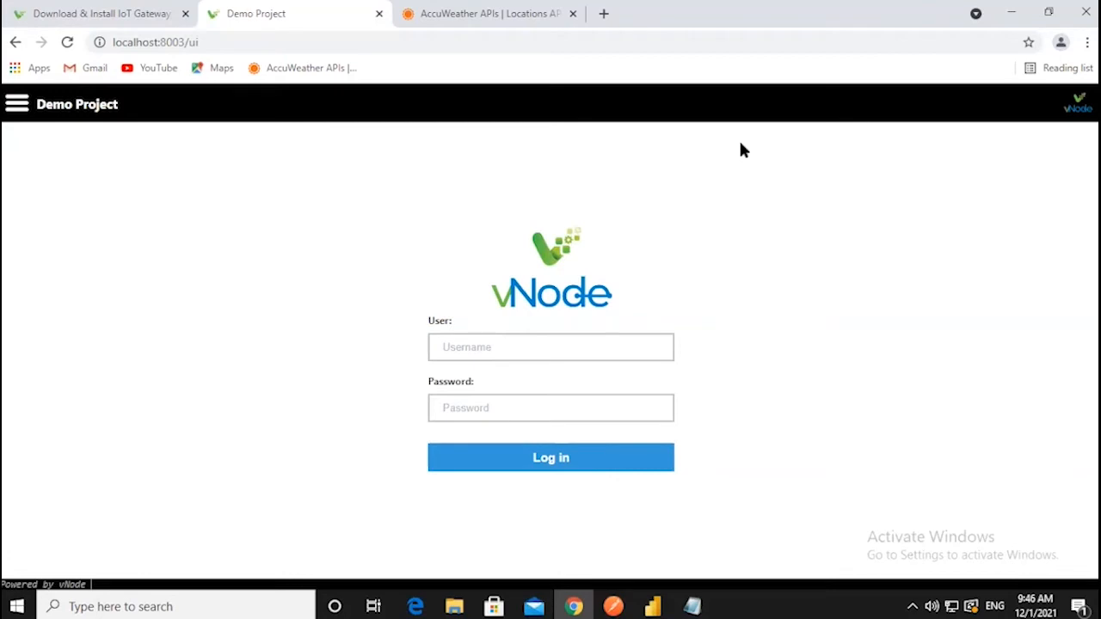
- Log in to the Demo Project WebUI with the administrator username and password
left_click(520, 45)
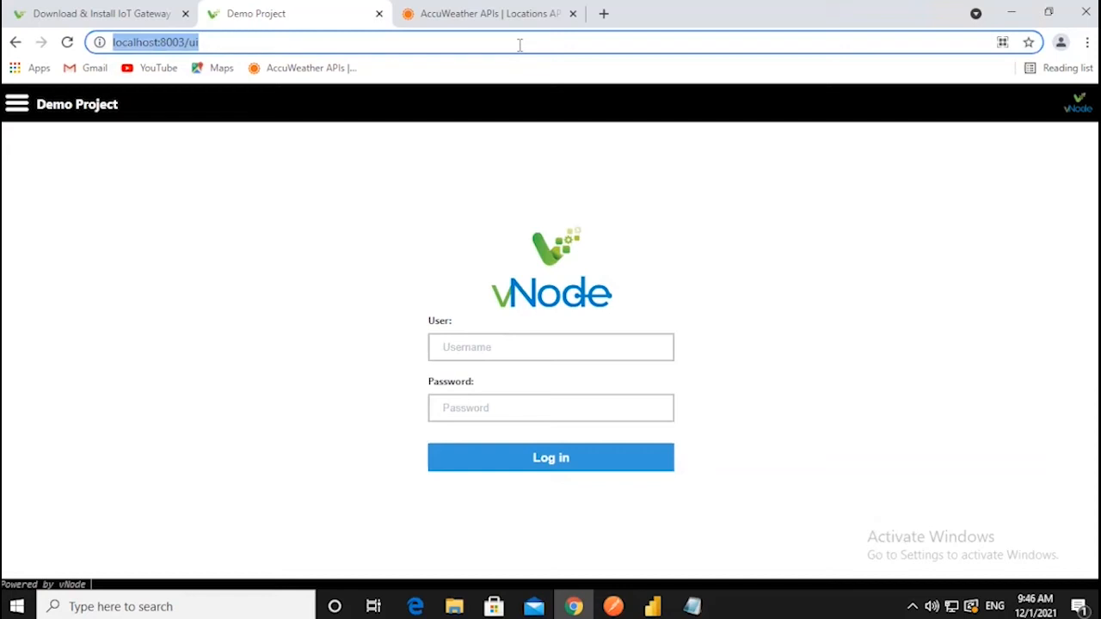
left_click(519, 45)
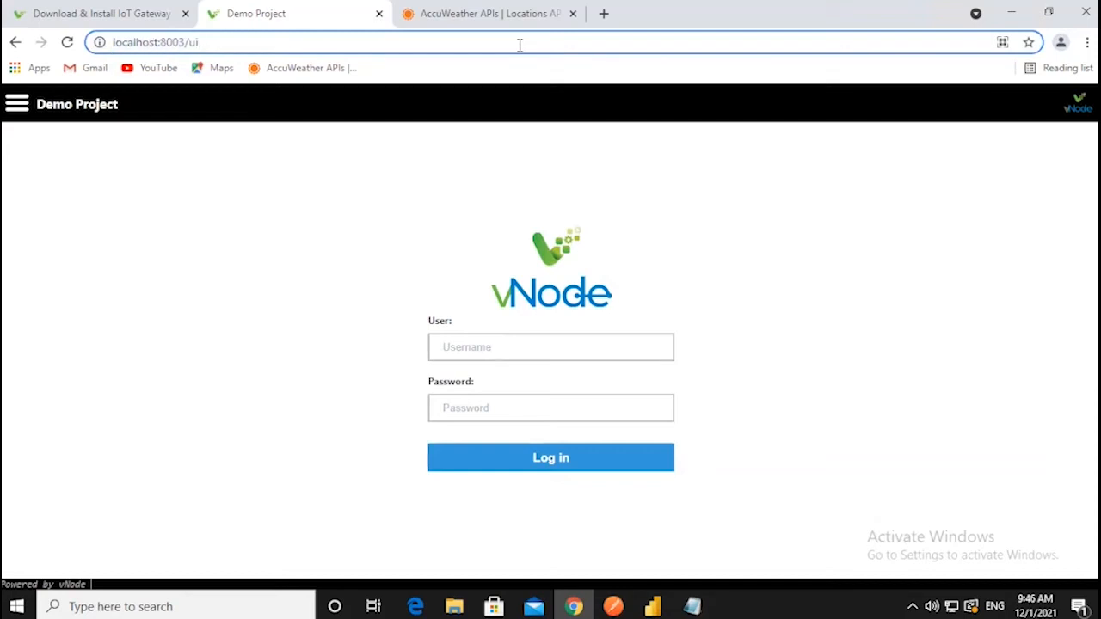
left_click(566, 346)
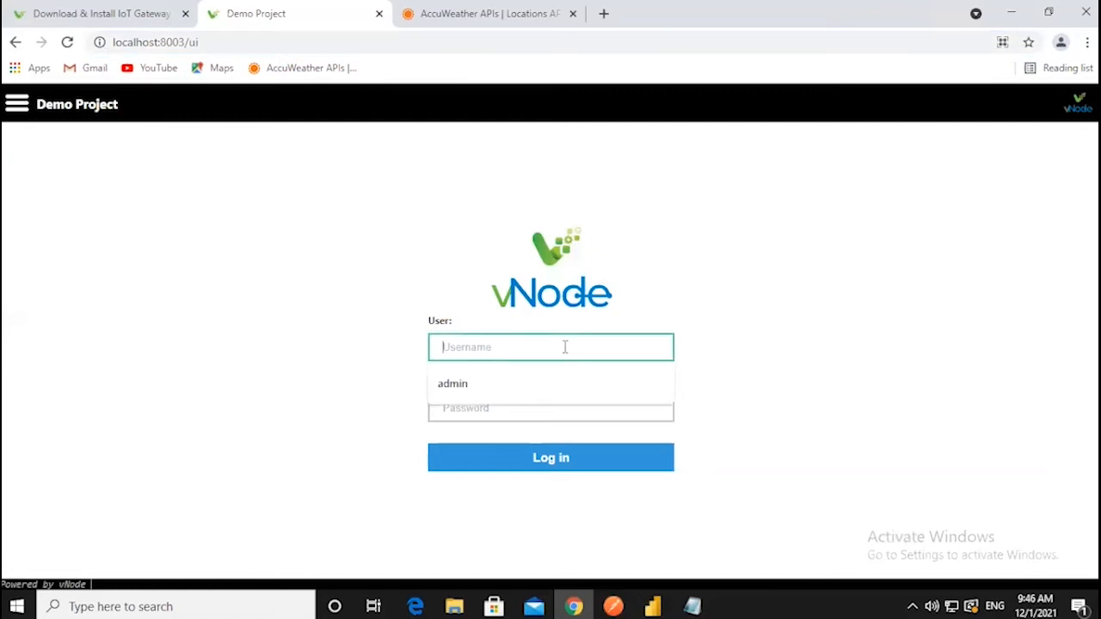
left_click(714, 307)
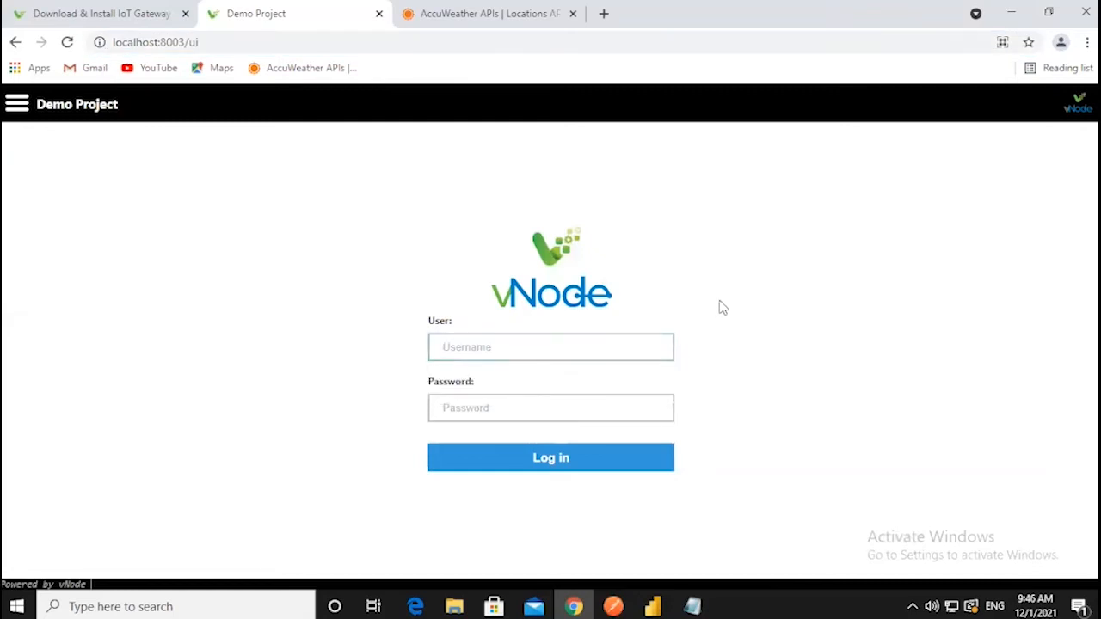
left_click(490, 348)
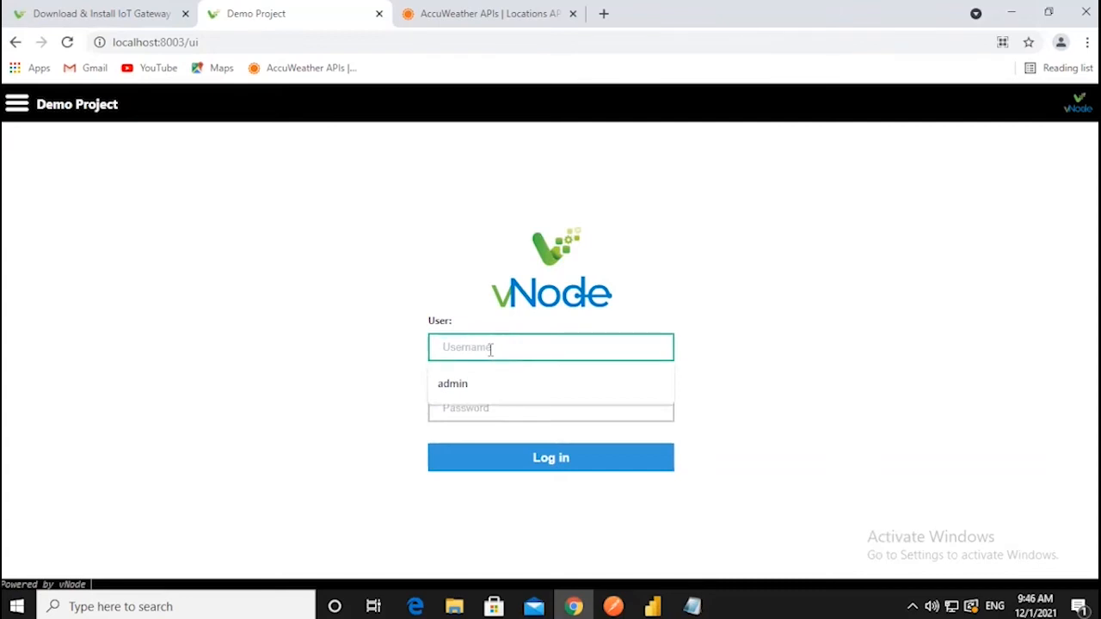
type("admin")
key("Tab")
type("admin")
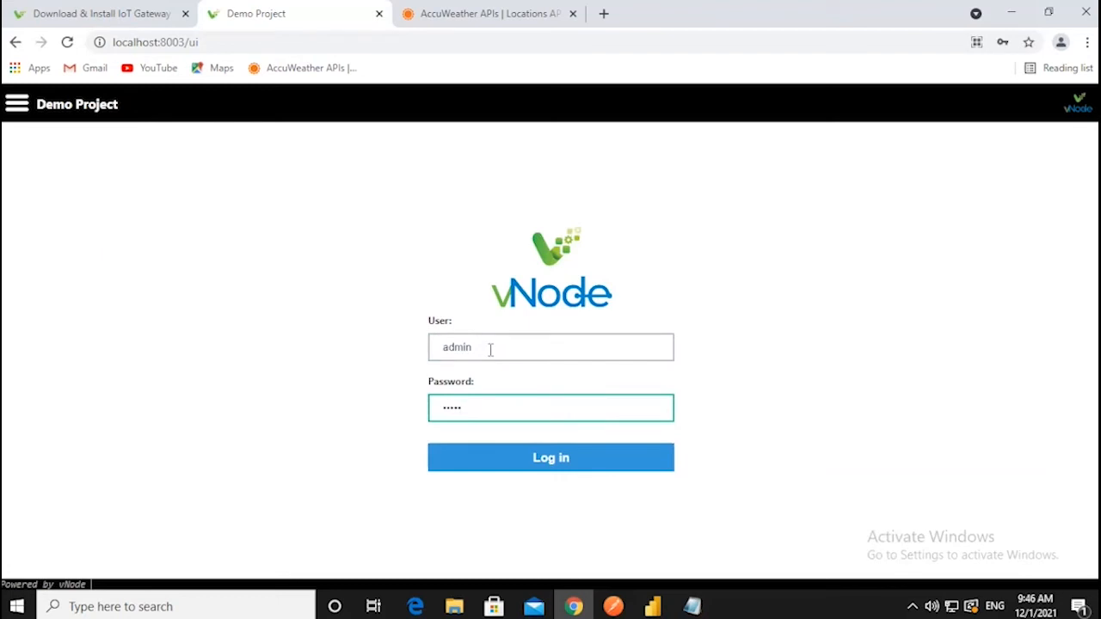
key("Return")
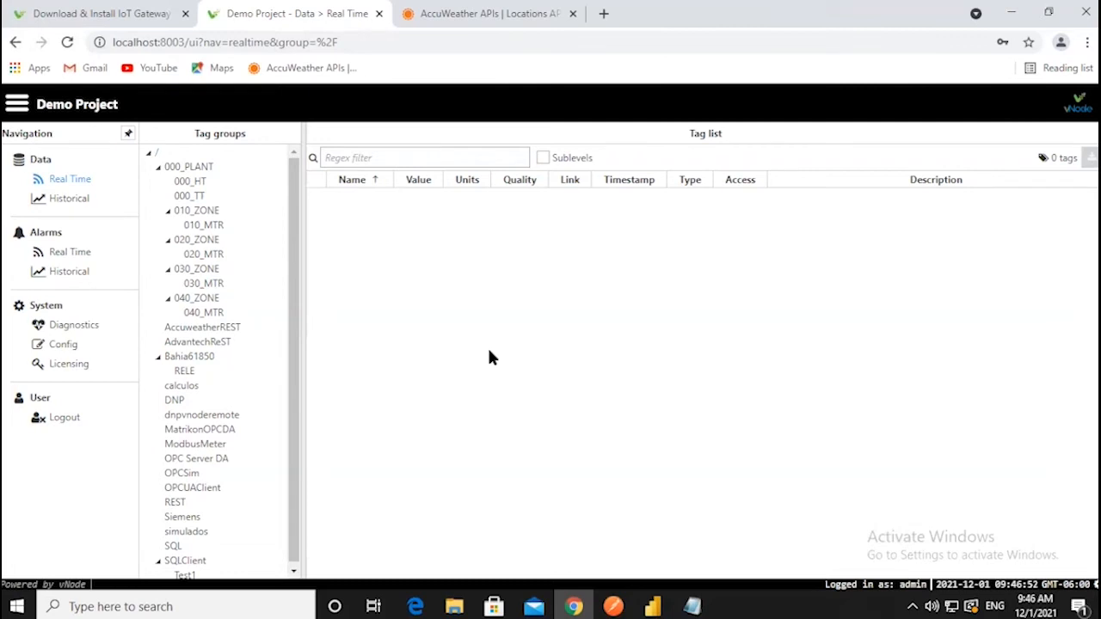
- Check the Real Time and Historical alarm lists, then go to System Config
left_click(76, 254)
left_click(72, 269)
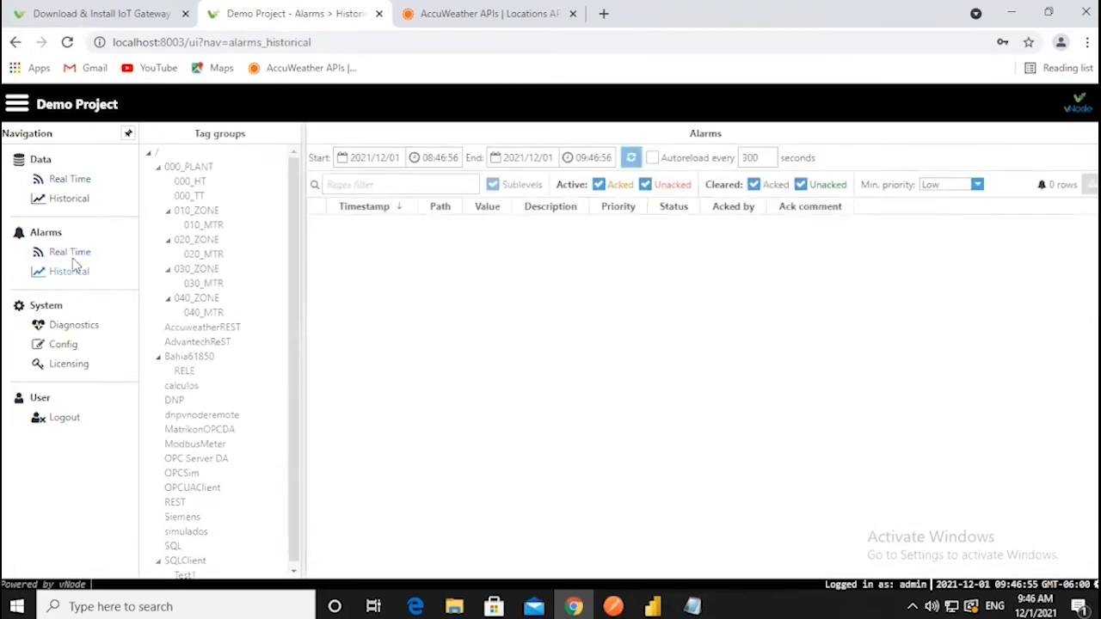
left_click(81, 255)
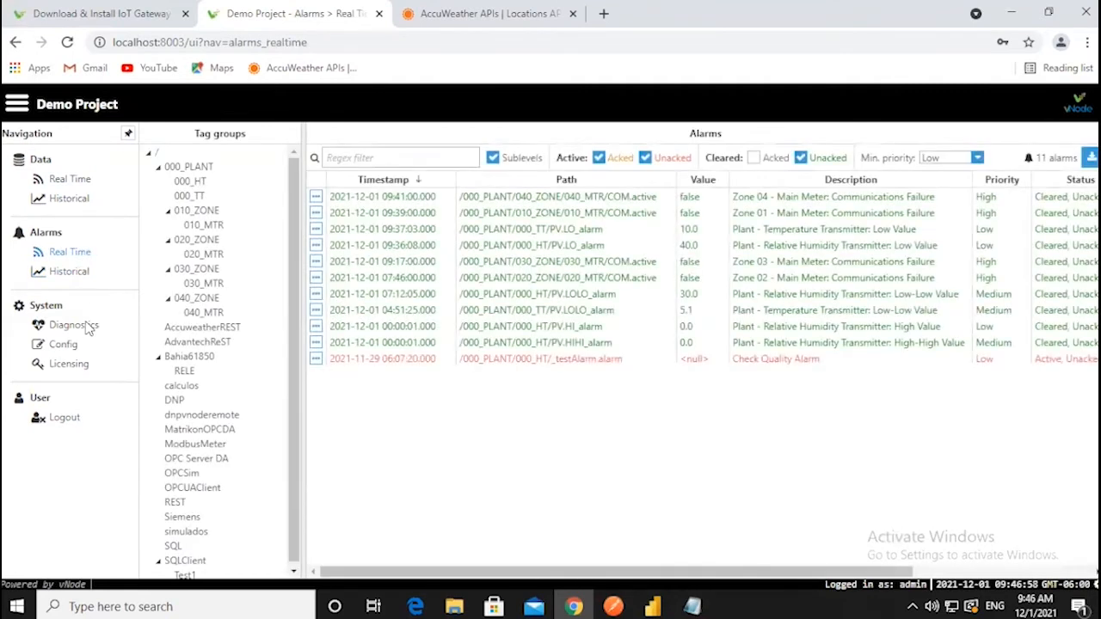
left_click(75, 346)
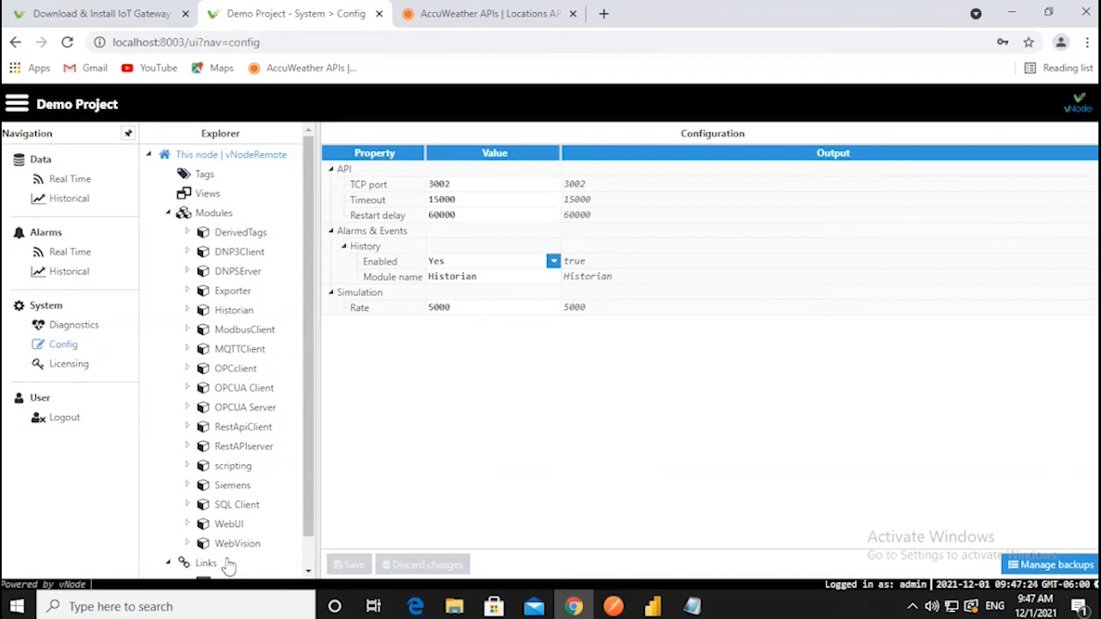
- Start the mod_RSsim Modbus PLC simulator on port 502 and return to vNode
left_click(586, 600)
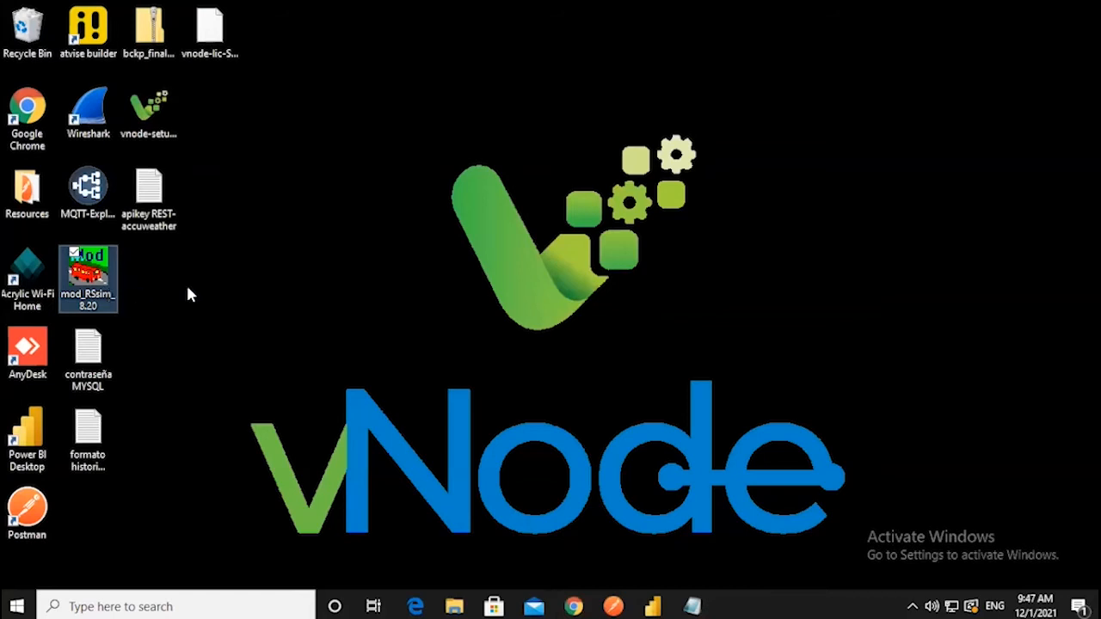
double_click(109, 273)
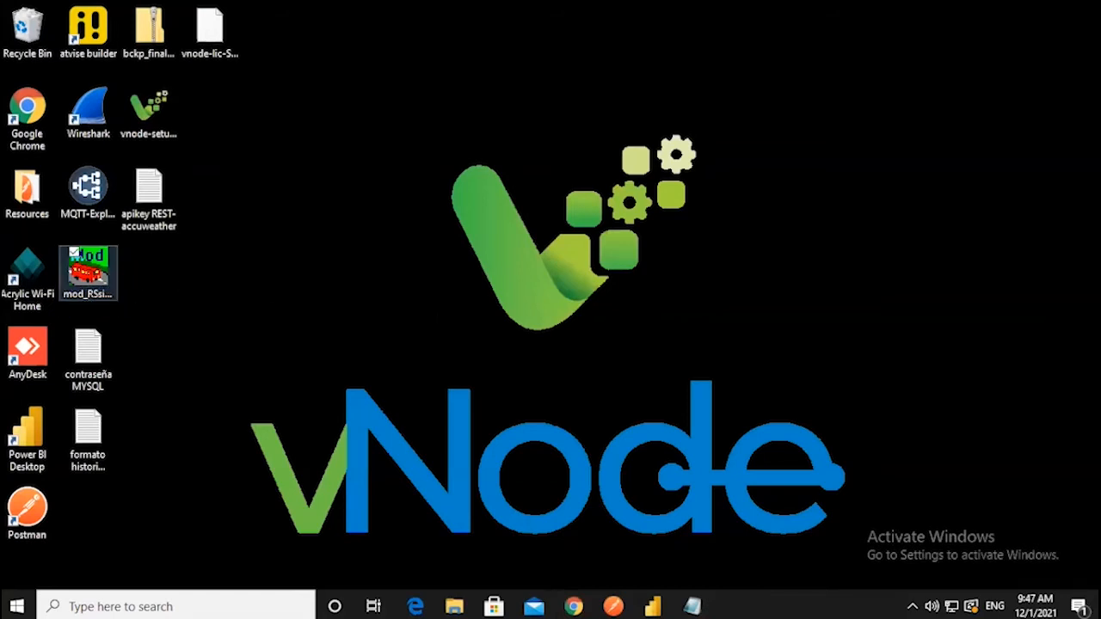
left_click(662, 357)
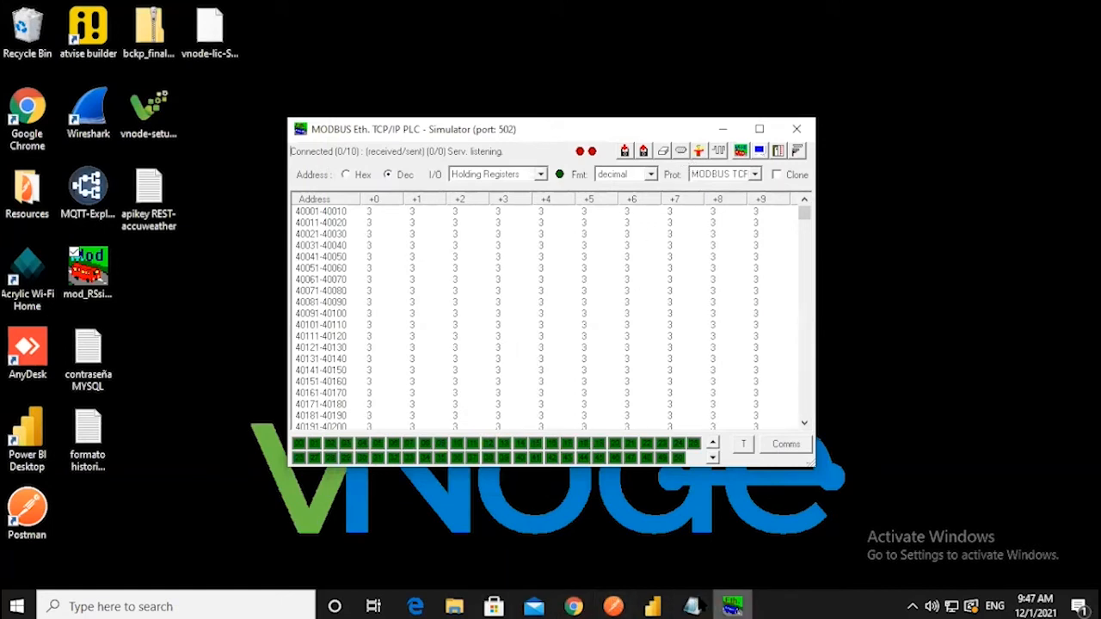
left_click(573, 606)
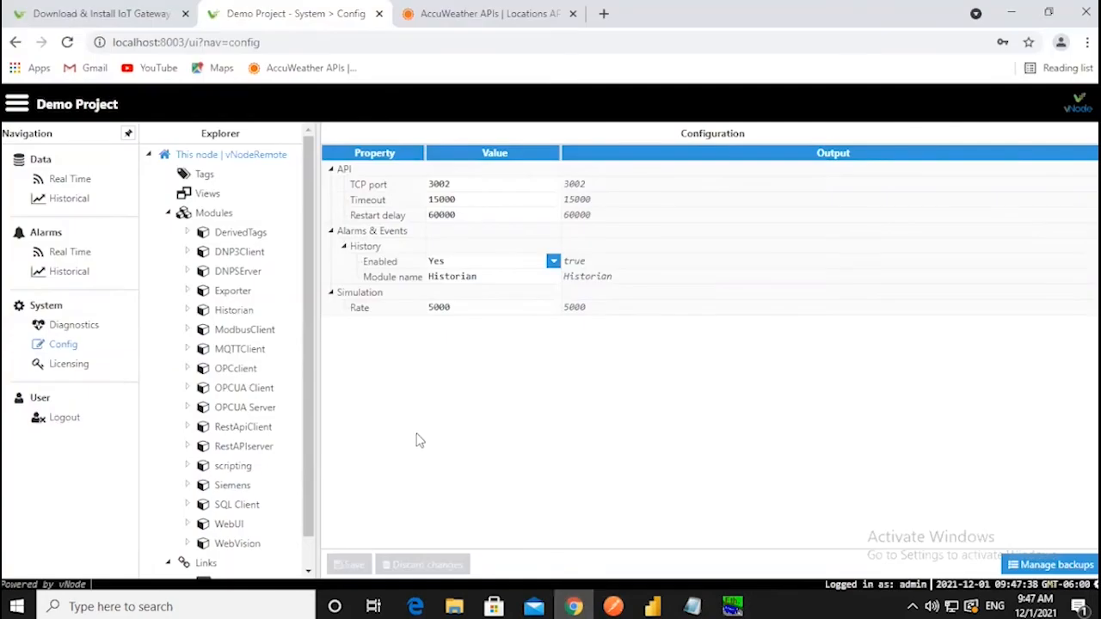
- List the installed modules and view the ModbusClient module's settings
left_click(215, 214)
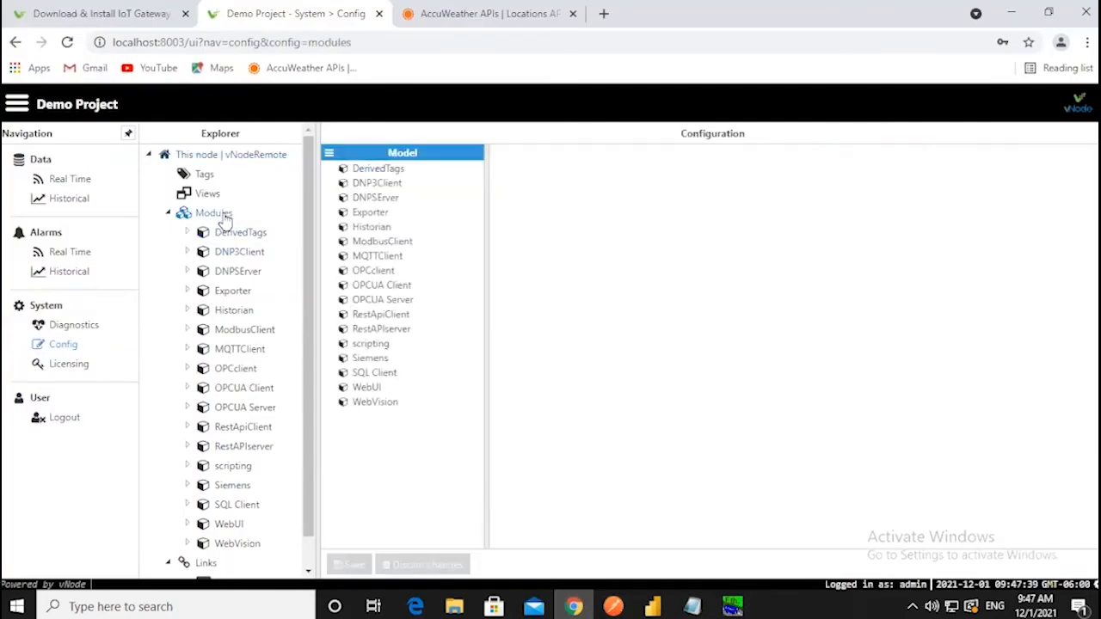
left_click(329, 154)
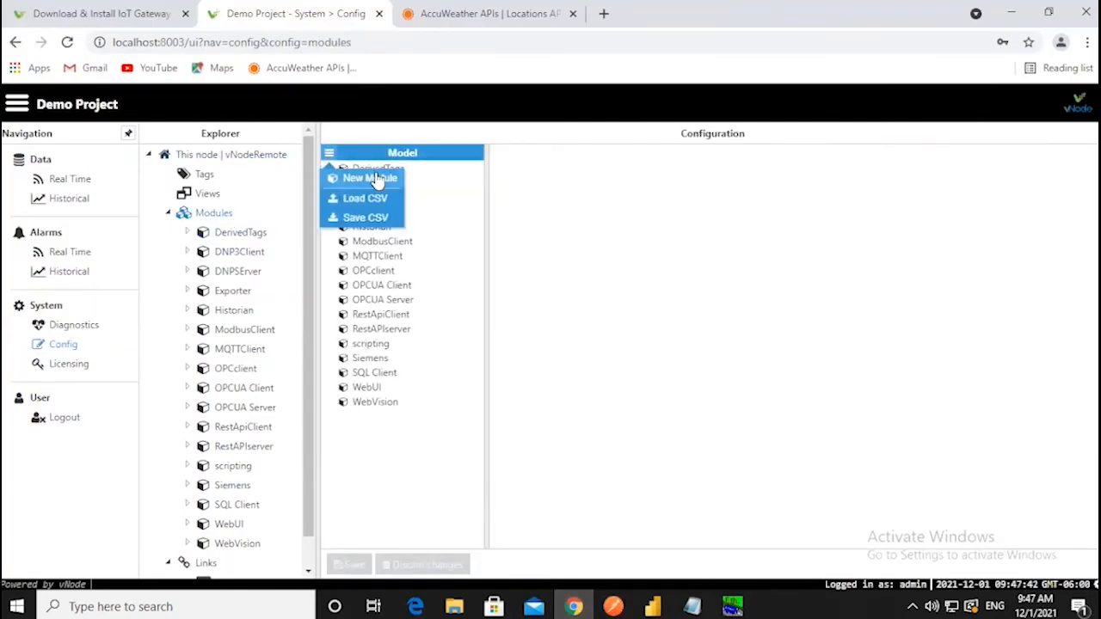
left_click(401, 243)
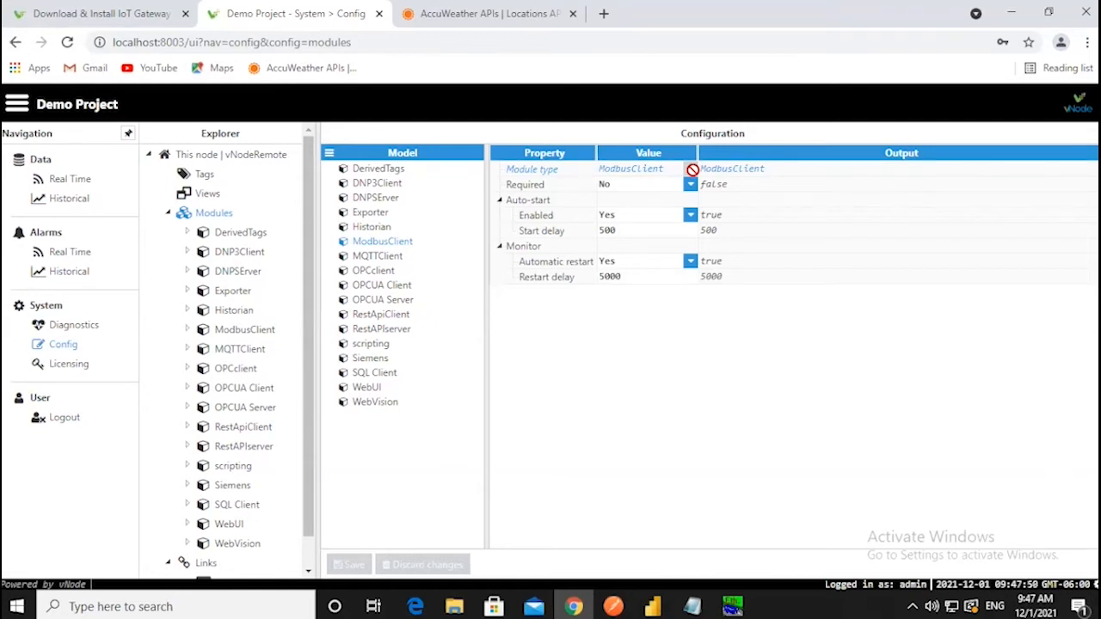
- Add a trial new module, browse its module types, then discard the unsaved change
left_click(331, 160)
left_click(368, 179)
left_click(399, 315)
left_click(401, 271)
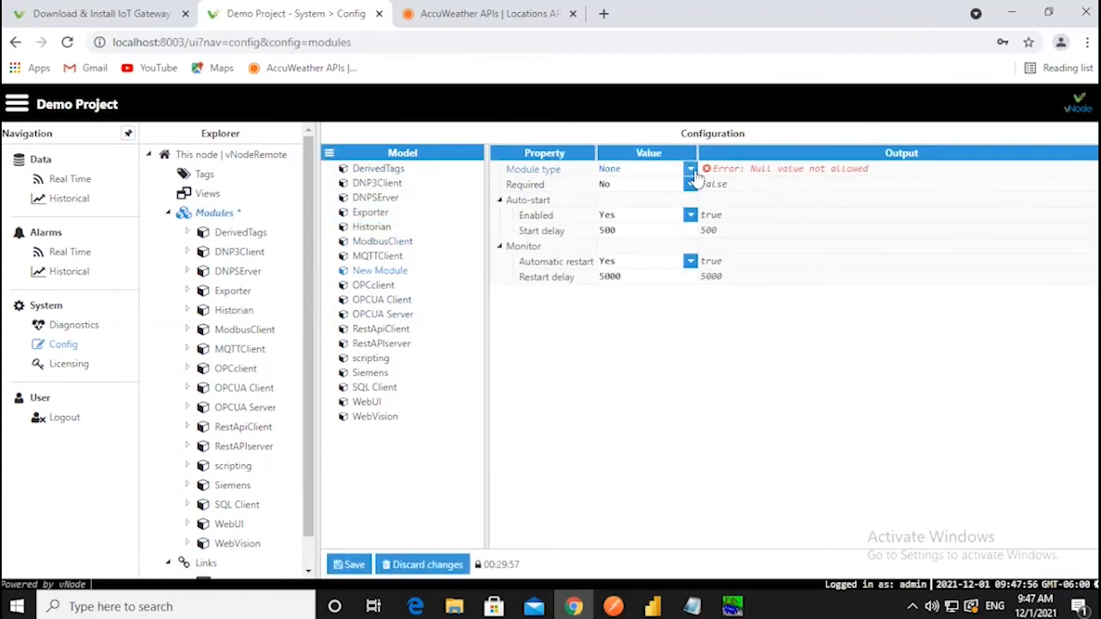
left_click(688, 169)
scroll(669, 326, "down", 7)
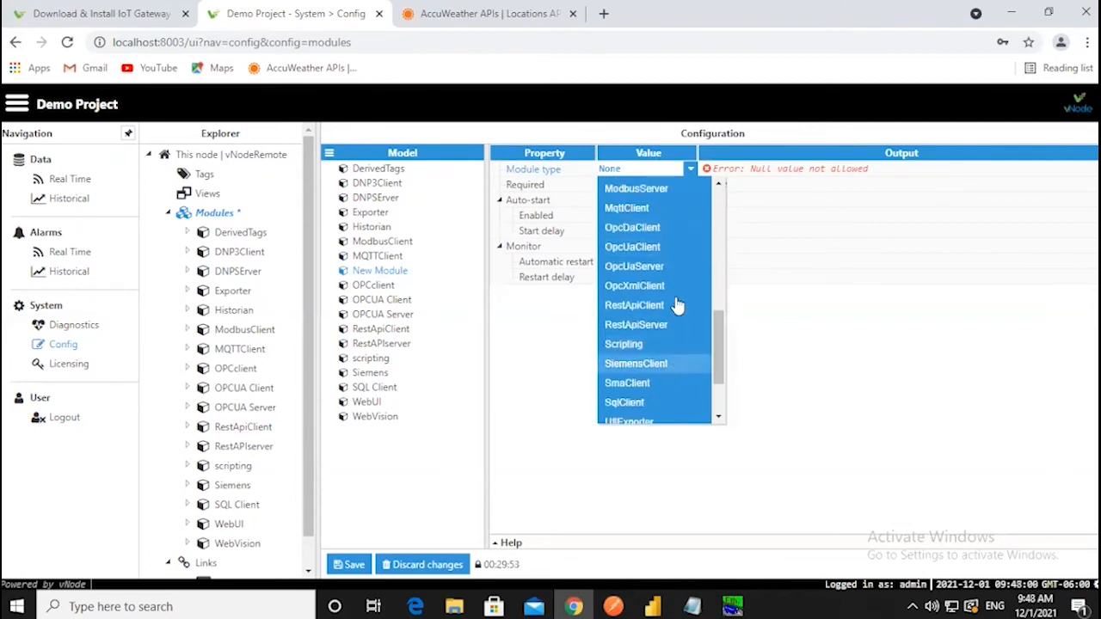
scroll(664, 356, "down", 2)
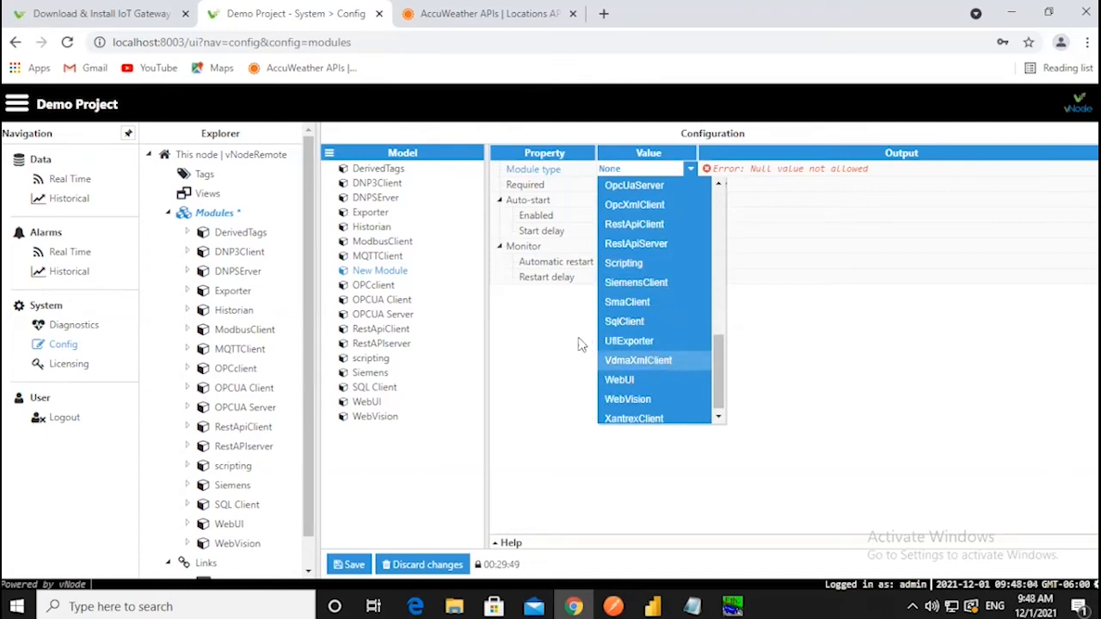
left_click(522, 335)
left_click(422, 564)
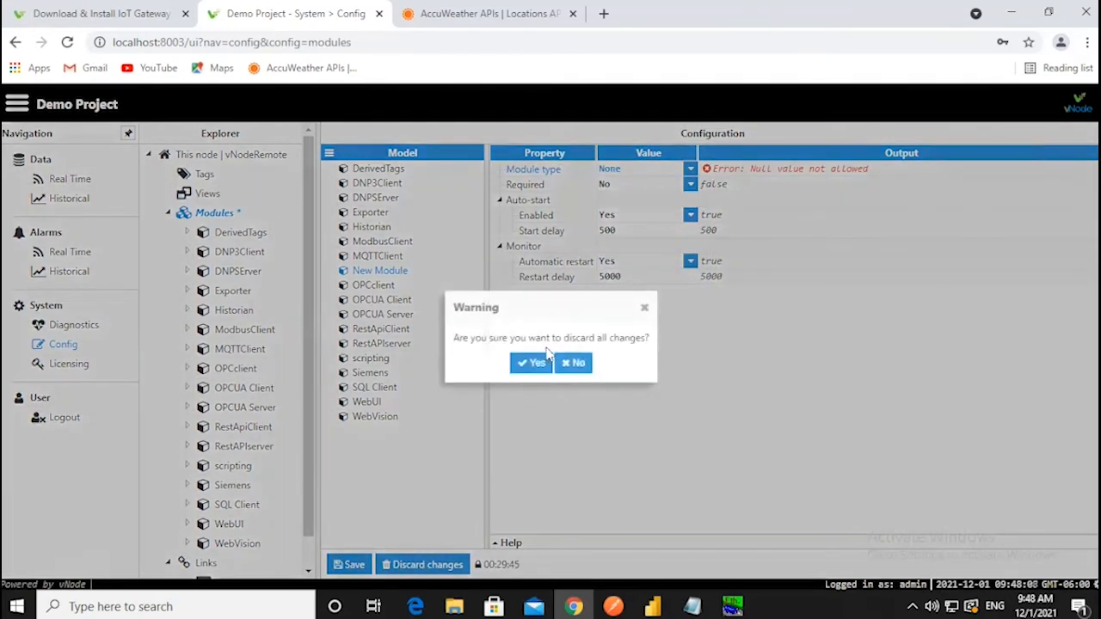
left_click(535, 362)
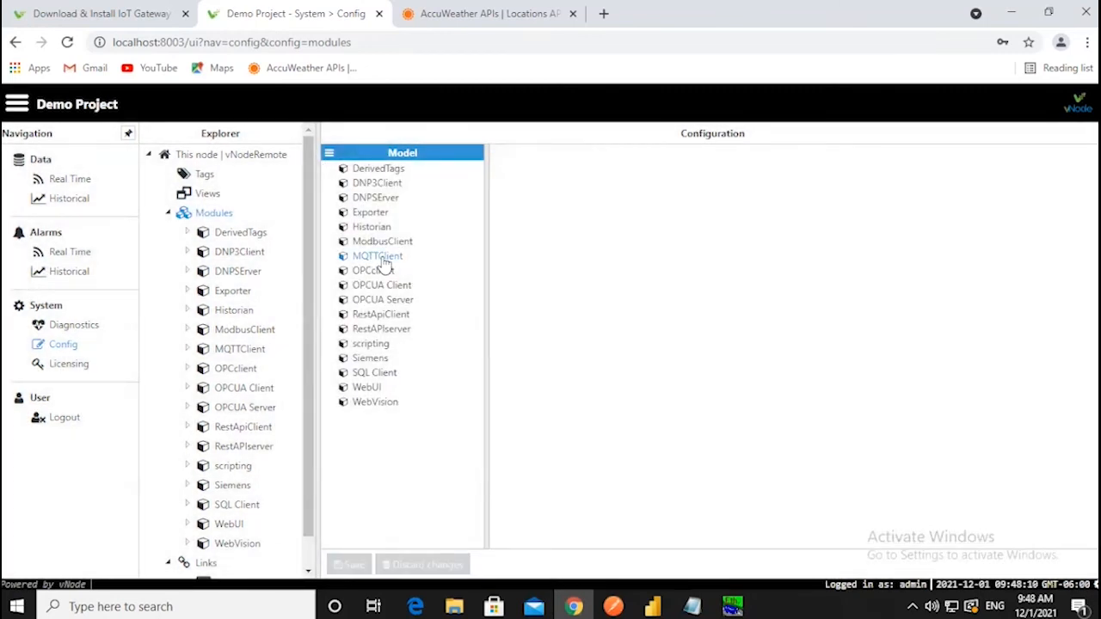
- Open ModbusClient in the explorer to show its Meter and Simulator channels
left_click(387, 244)
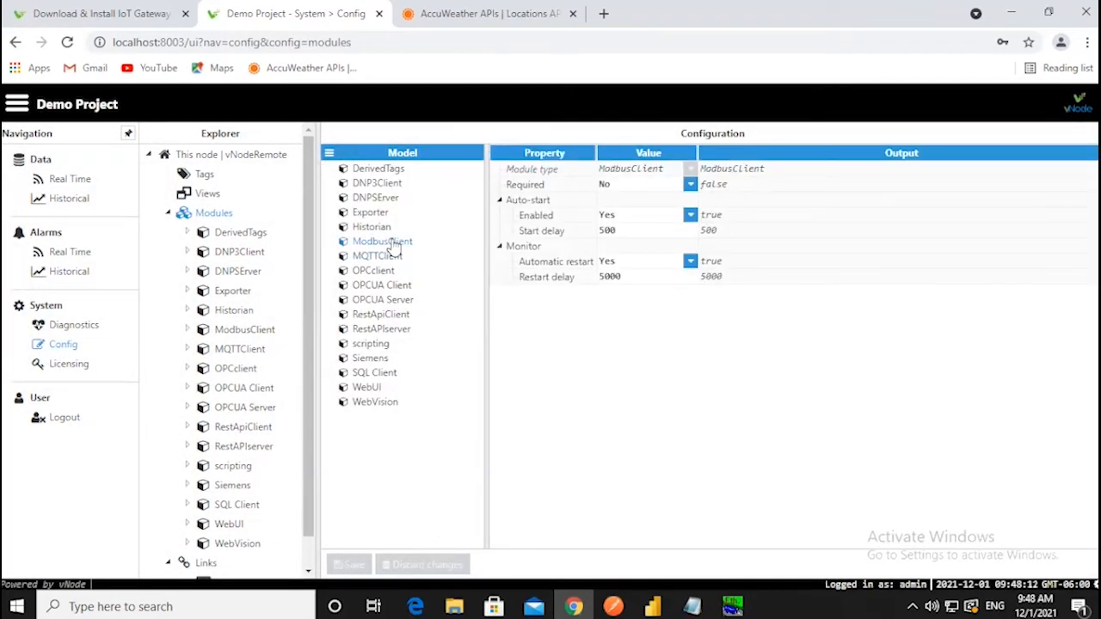
left_click(270, 334)
left_click(268, 331)
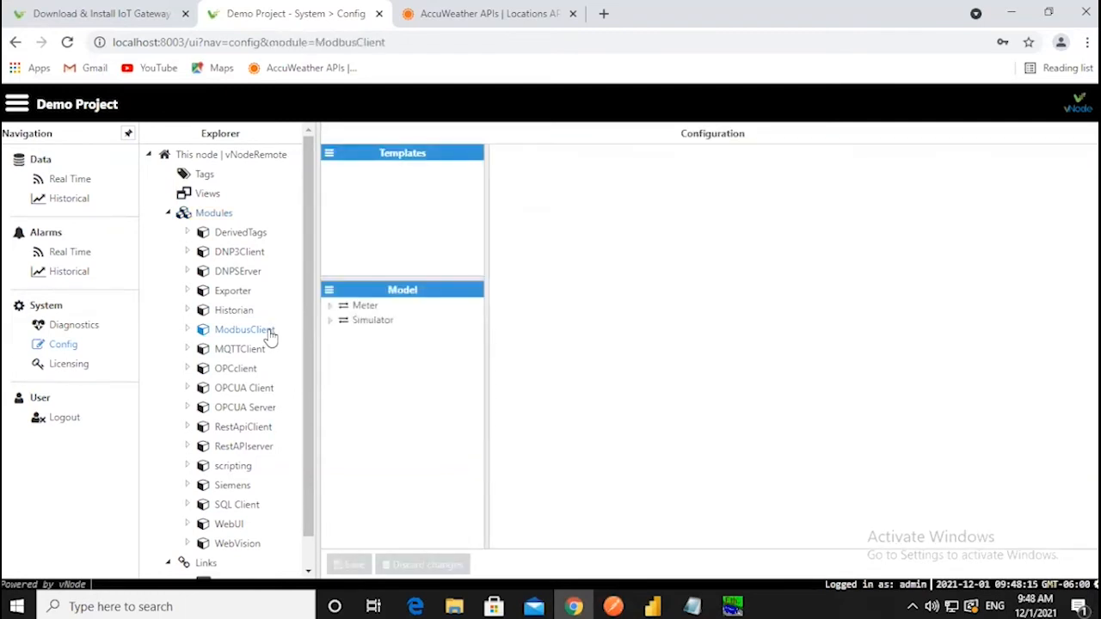
left_click(330, 292)
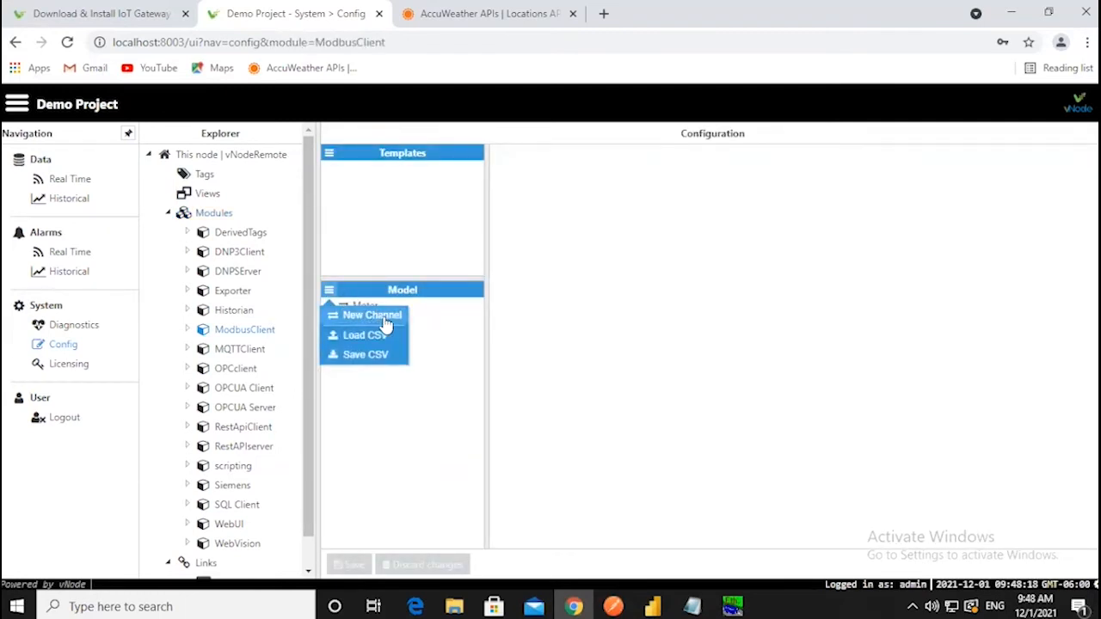
left_click(464, 335)
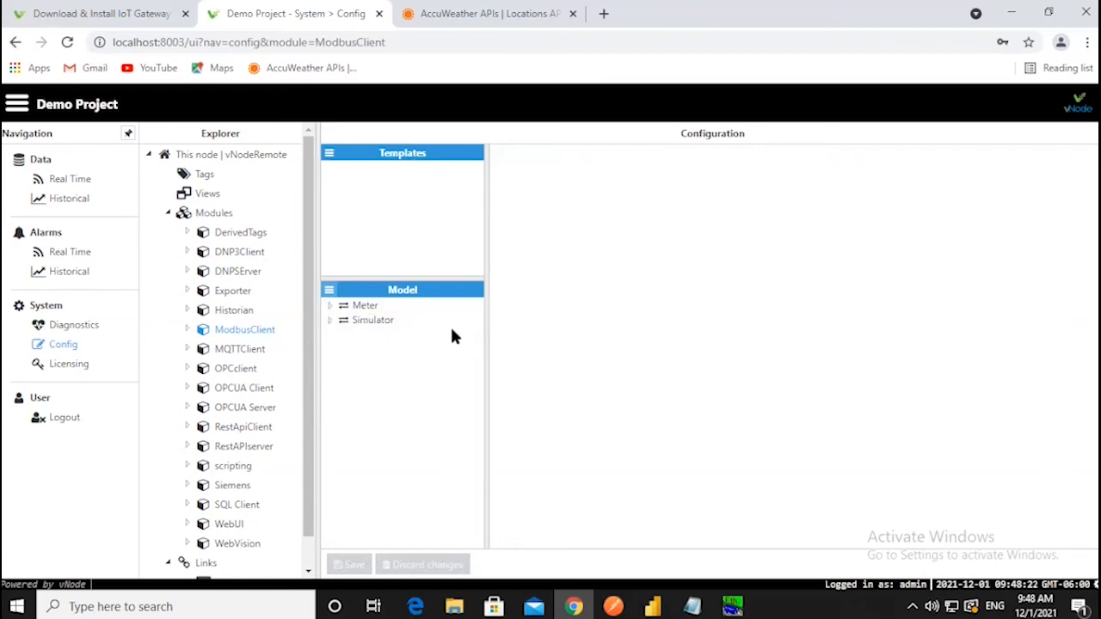
- Review the Meter channel: TCP 127.0.0.1 port 502, ION device with slave ID 1
left_click(364, 307)
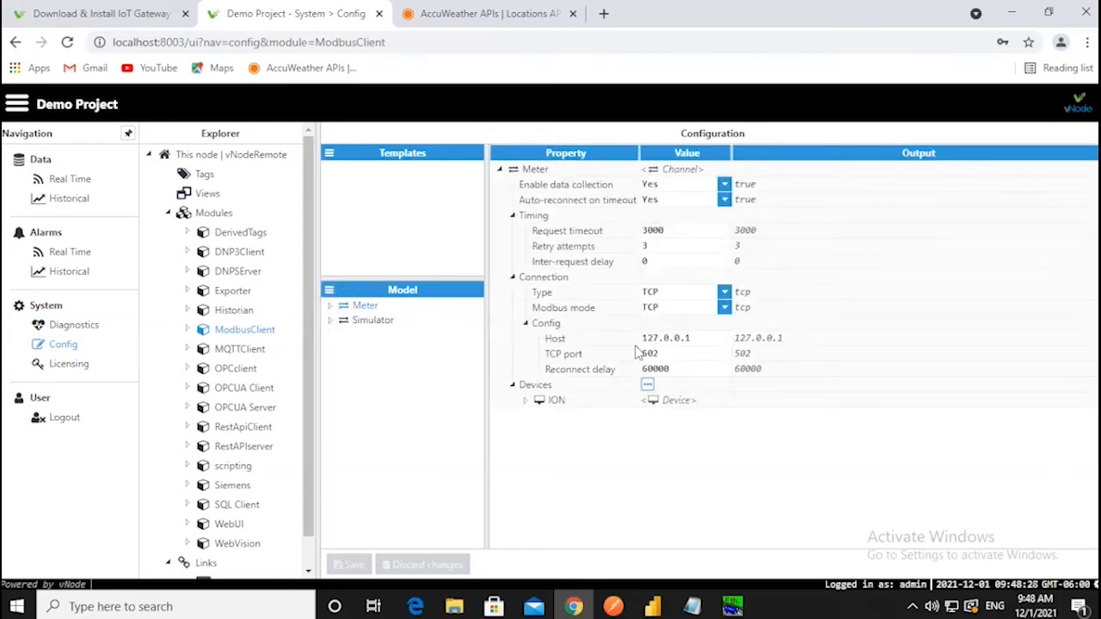
left_click(735, 606)
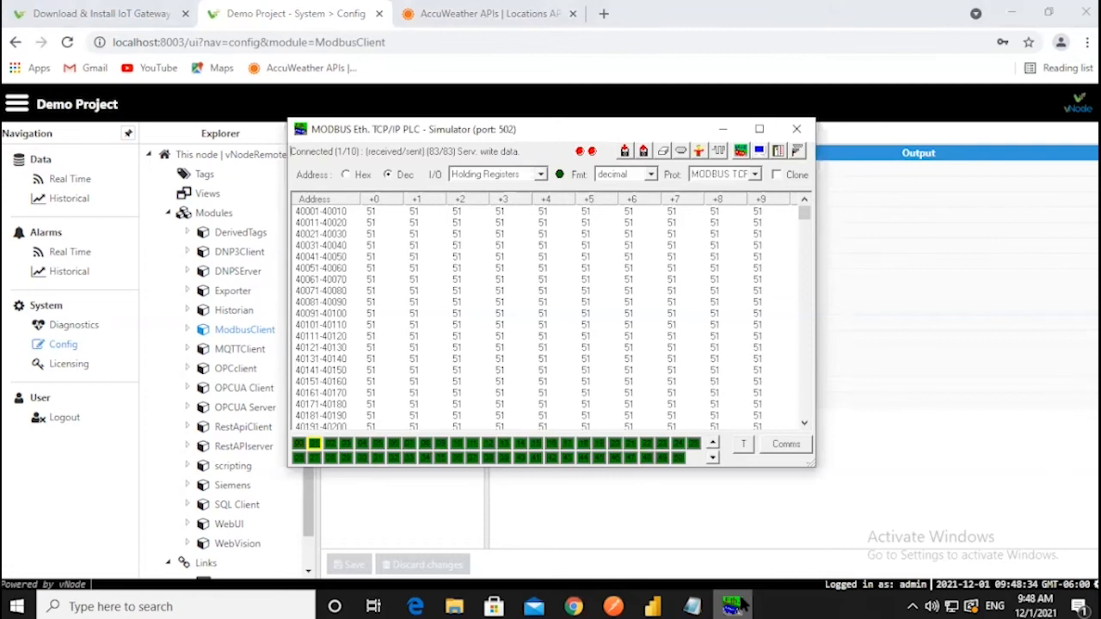
left_click(735, 606)
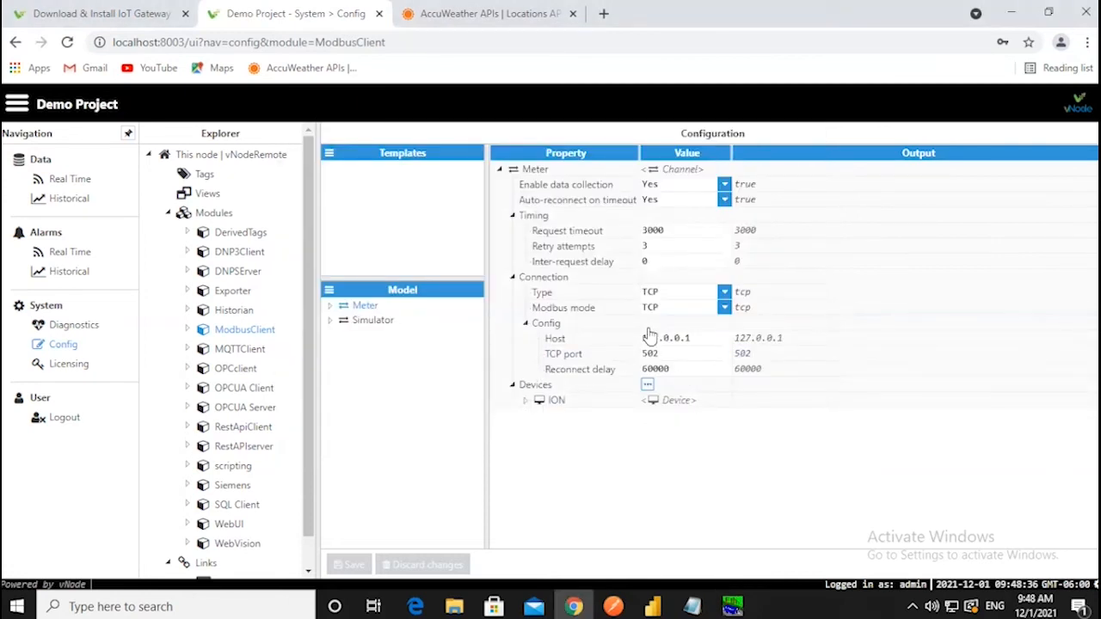
left_click_drag(695, 339, 641, 337)
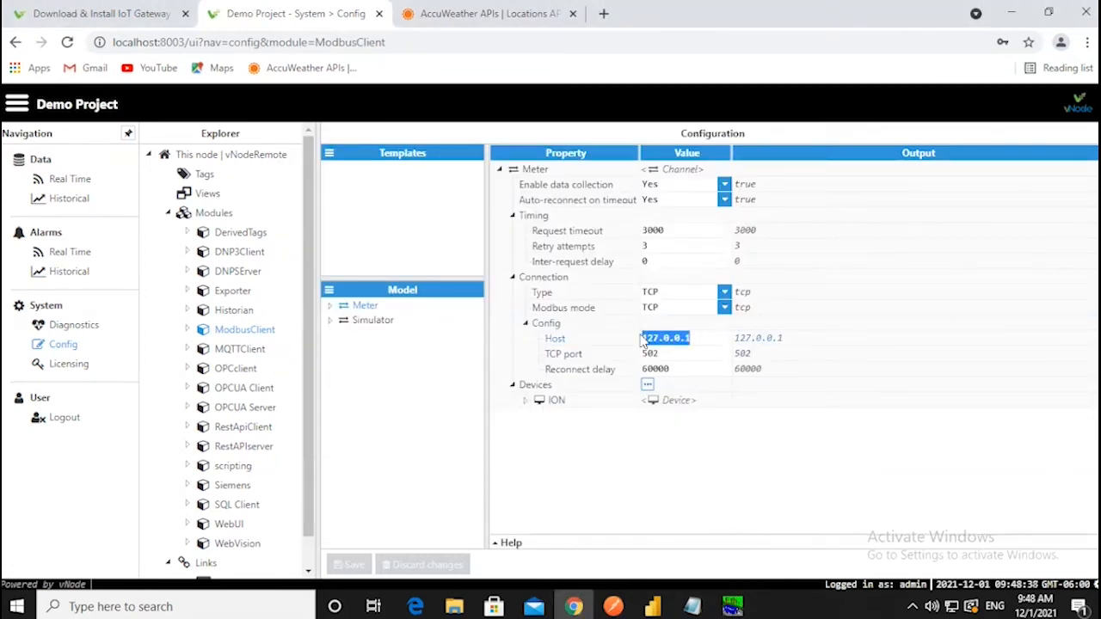
left_click(525, 402)
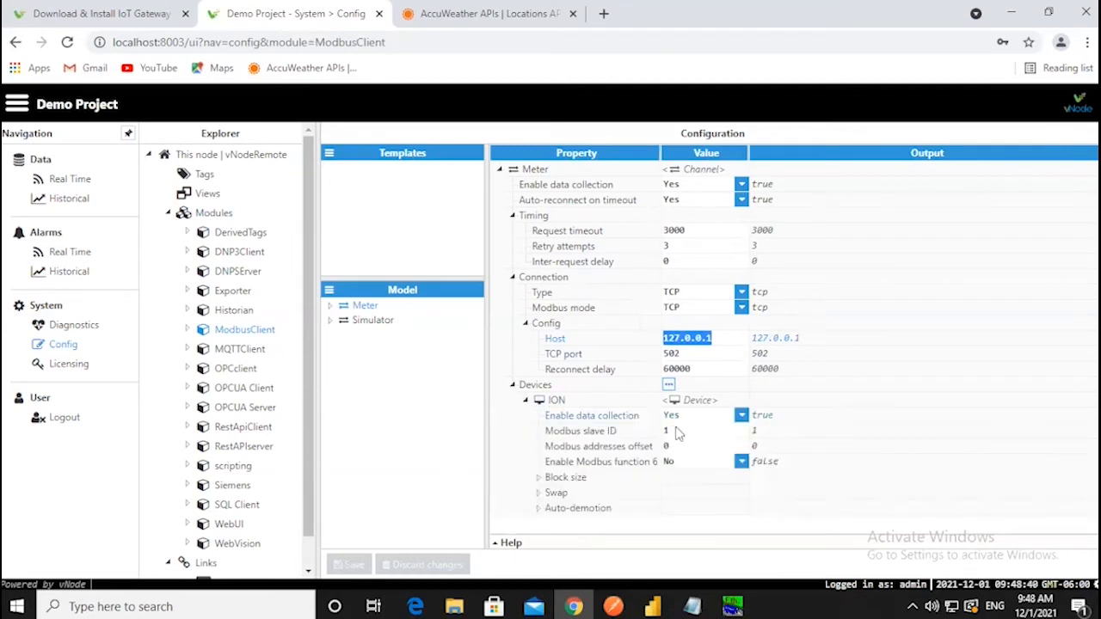
left_click(204, 176)
- Inspect the ModbusMeter Amps and Volts tag properties, then switch to Real Time data
left_click(332, 308)
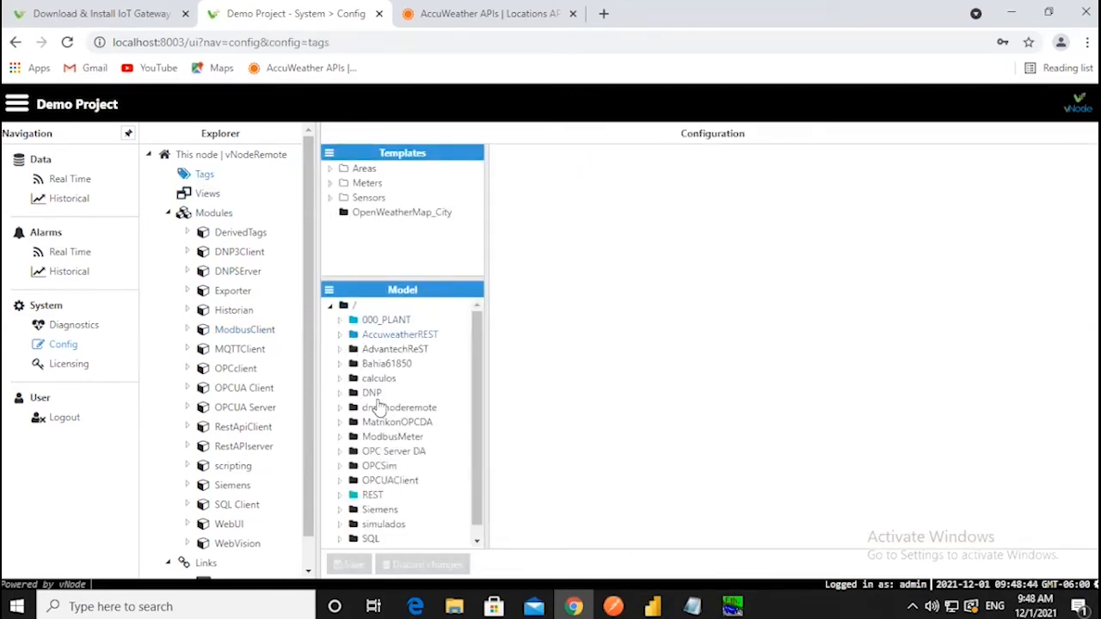
left_click(380, 441)
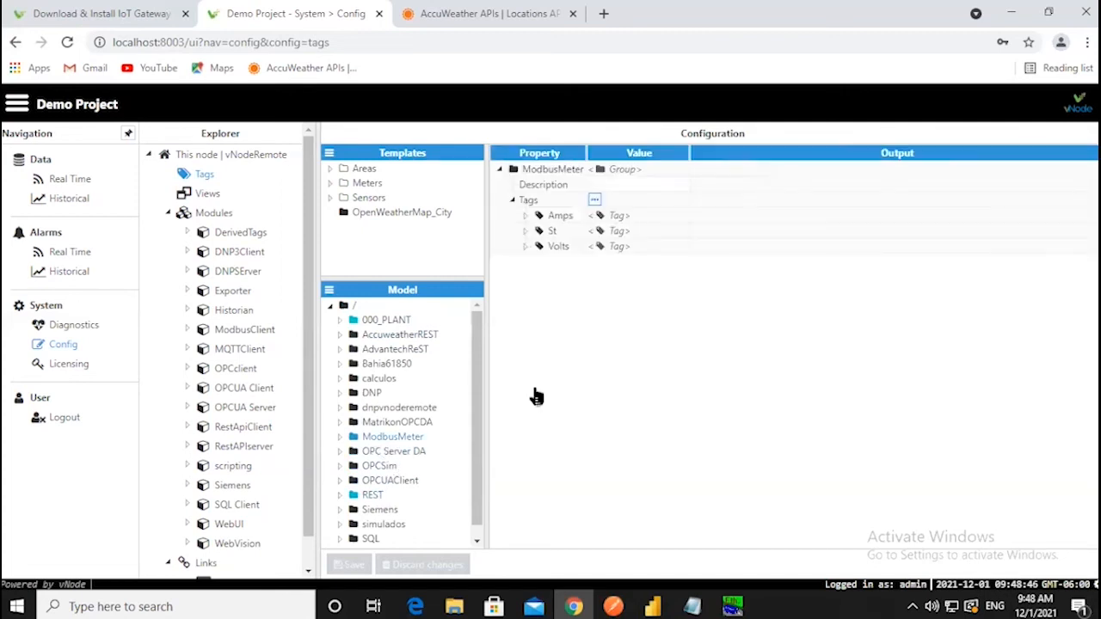
left_click(526, 216)
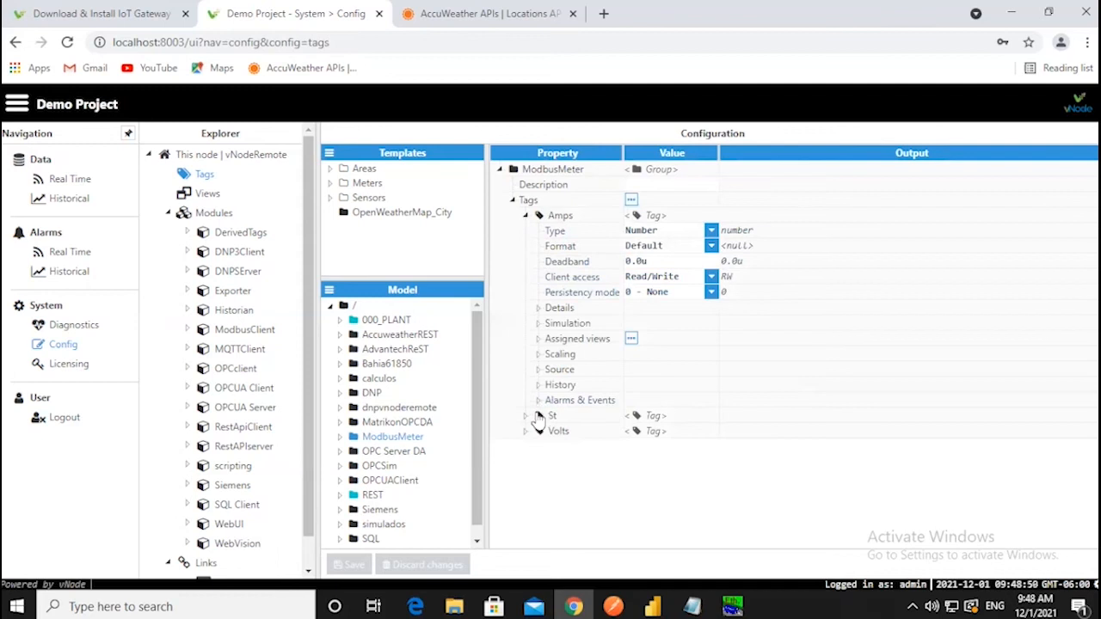
left_click(525, 431)
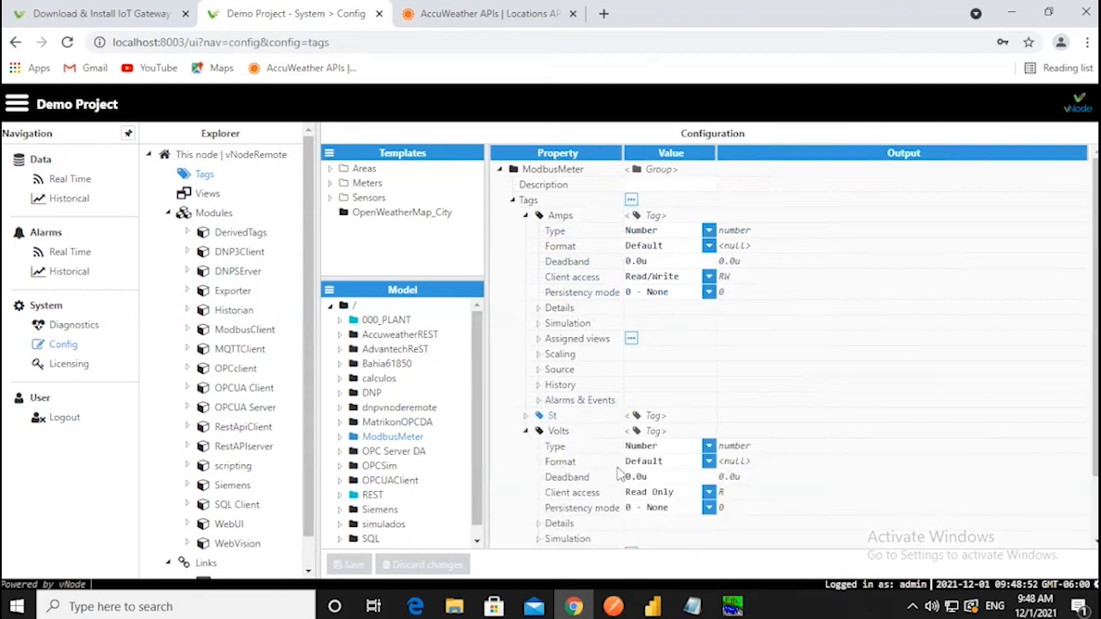
scroll(580, 495, "down", 1)
left_click(537, 510)
scroll(658, 522, "down", 1)
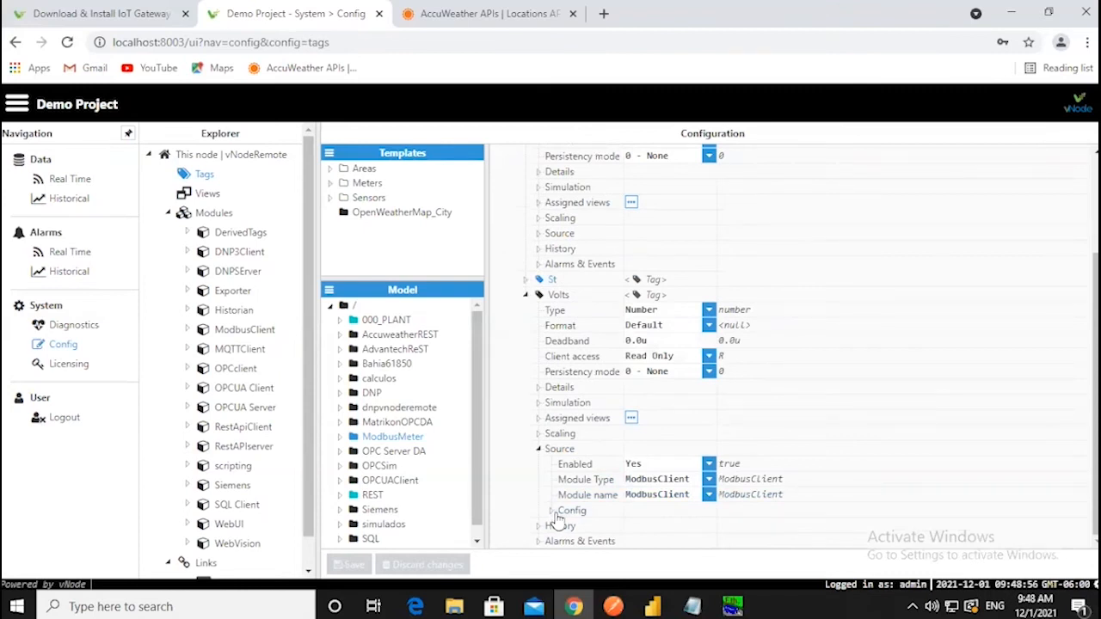
left_click(82, 182)
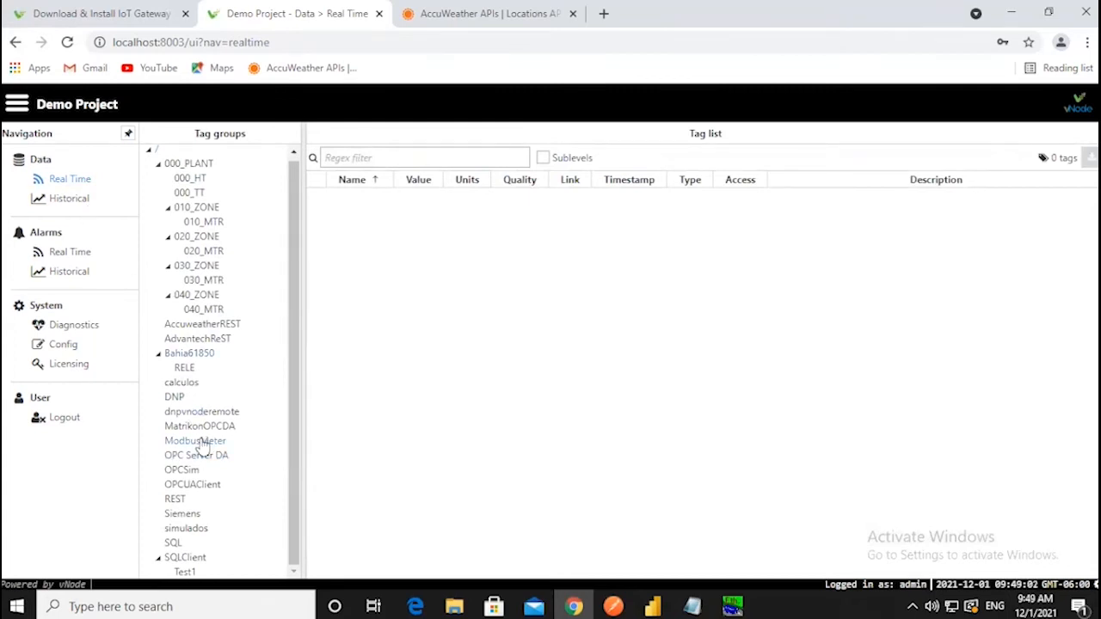
- Check ModbusMeter live values (Amps 117, St 1, Volts 117, Good), then return to Config
left_click(203, 442)
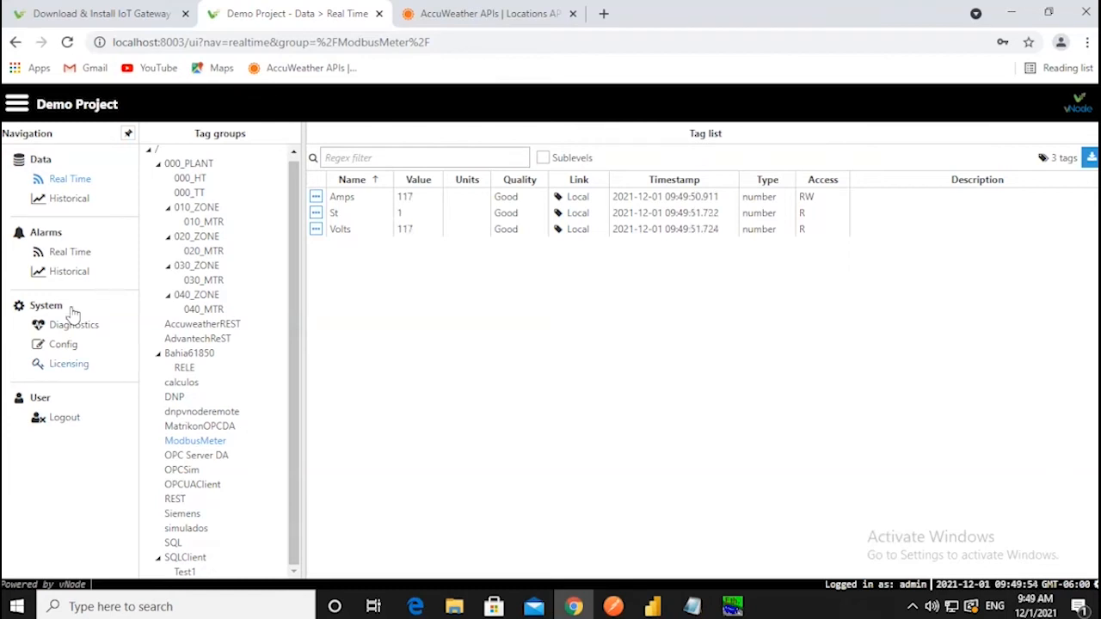
left_click(74, 347)
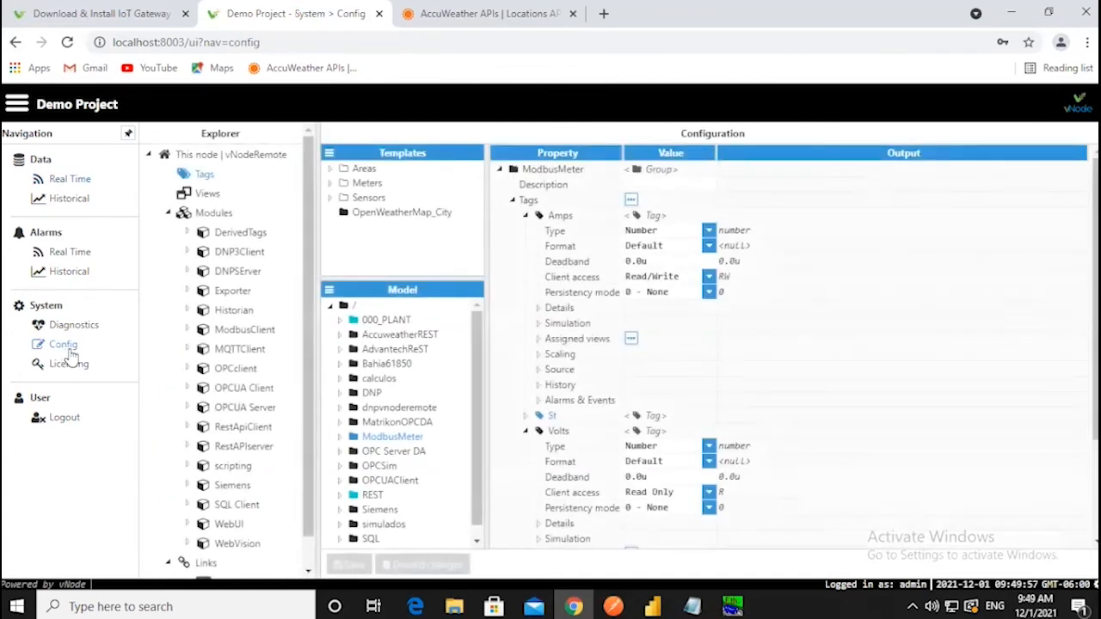
- Show the RestAPIserver module settings: Both HTTP & HTTPS, HTTP port 3003, HTTPS port 3443
left_click(214, 212)
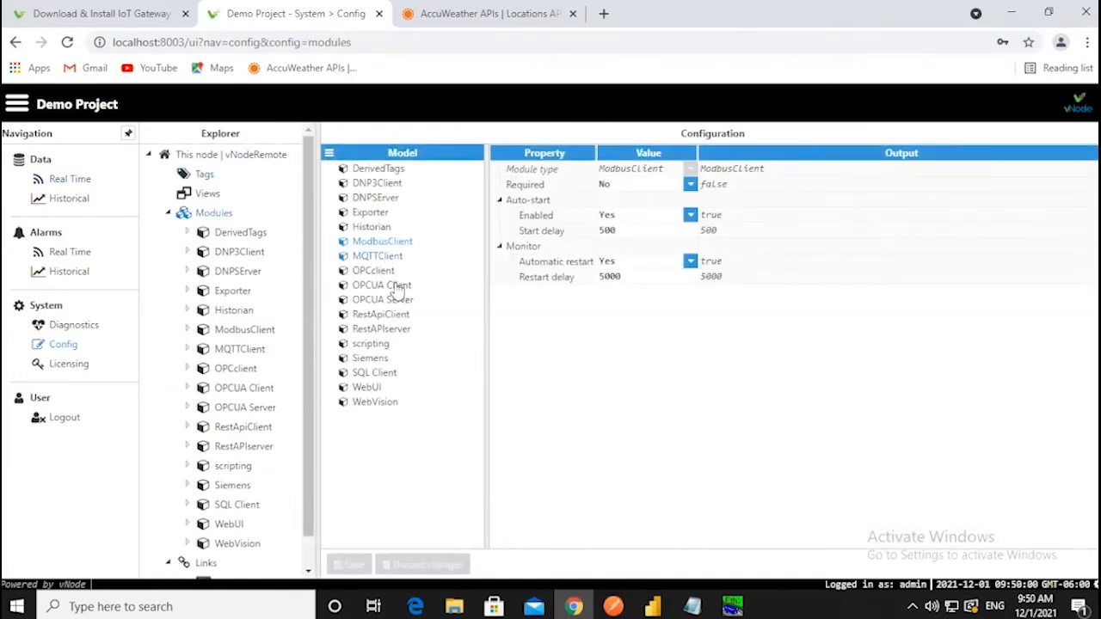
left_click(397, 330)
scroll(267, 379, "down", 1)
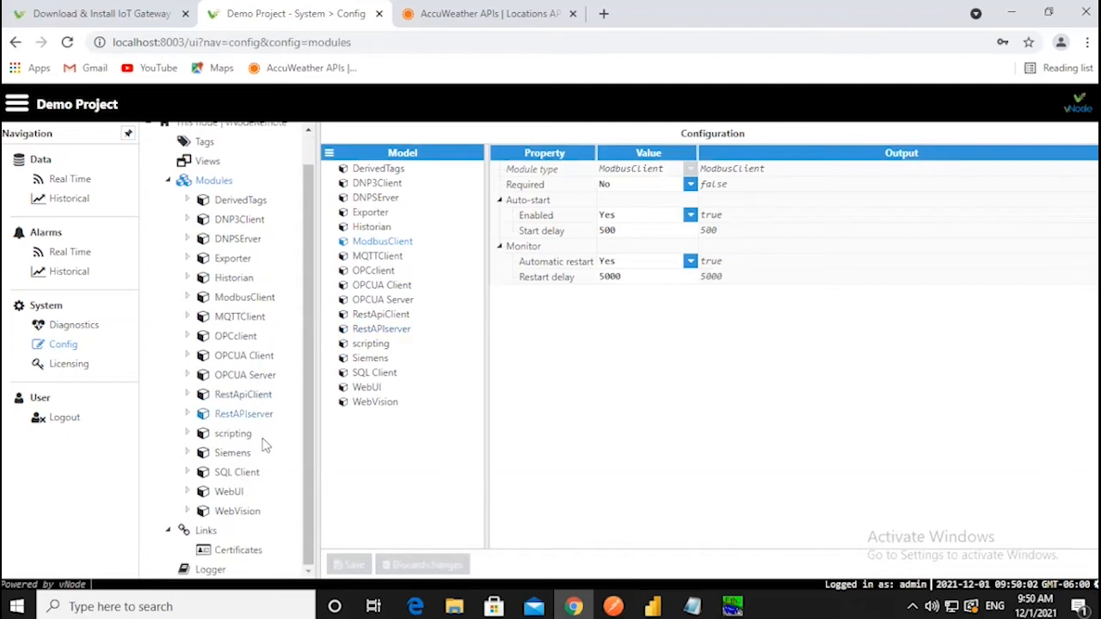
left_click(258, 421)
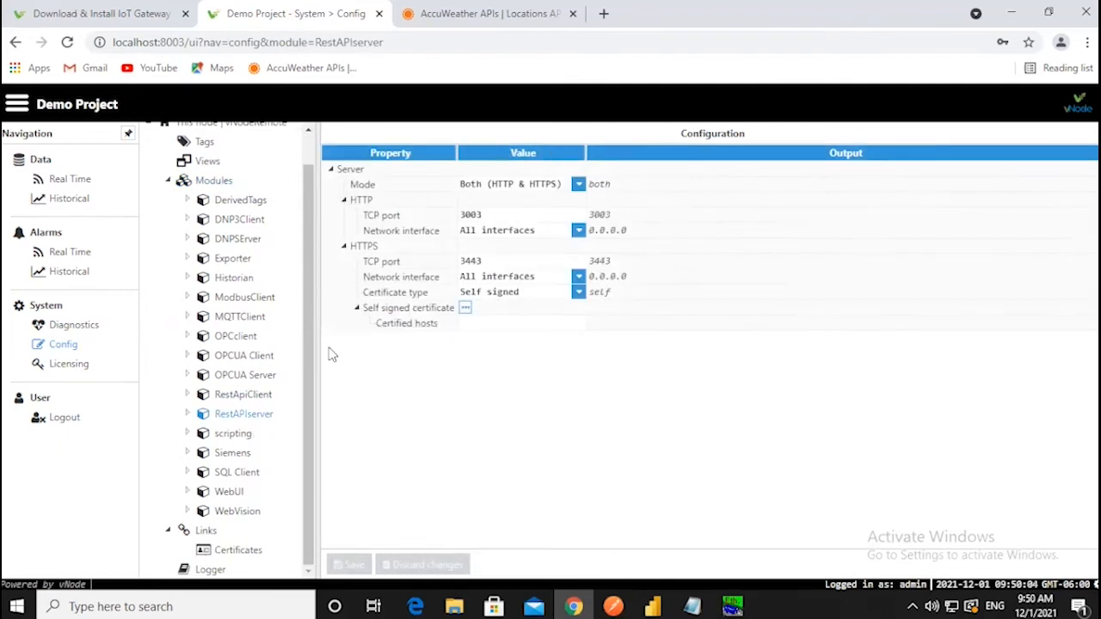
left_click(188, 416)
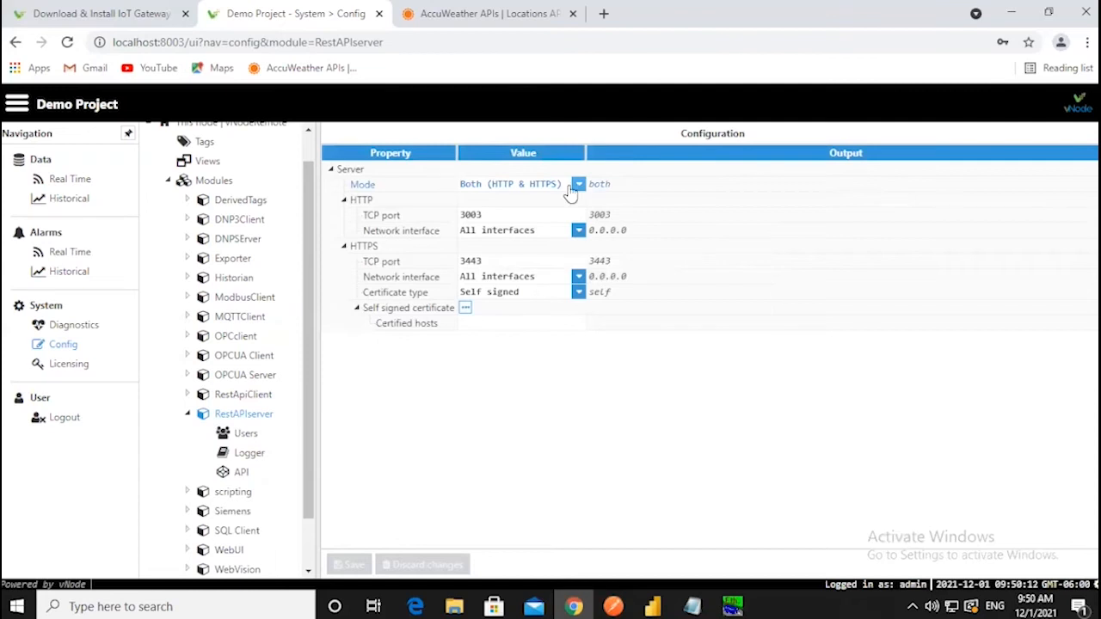
left_click(483, 215)
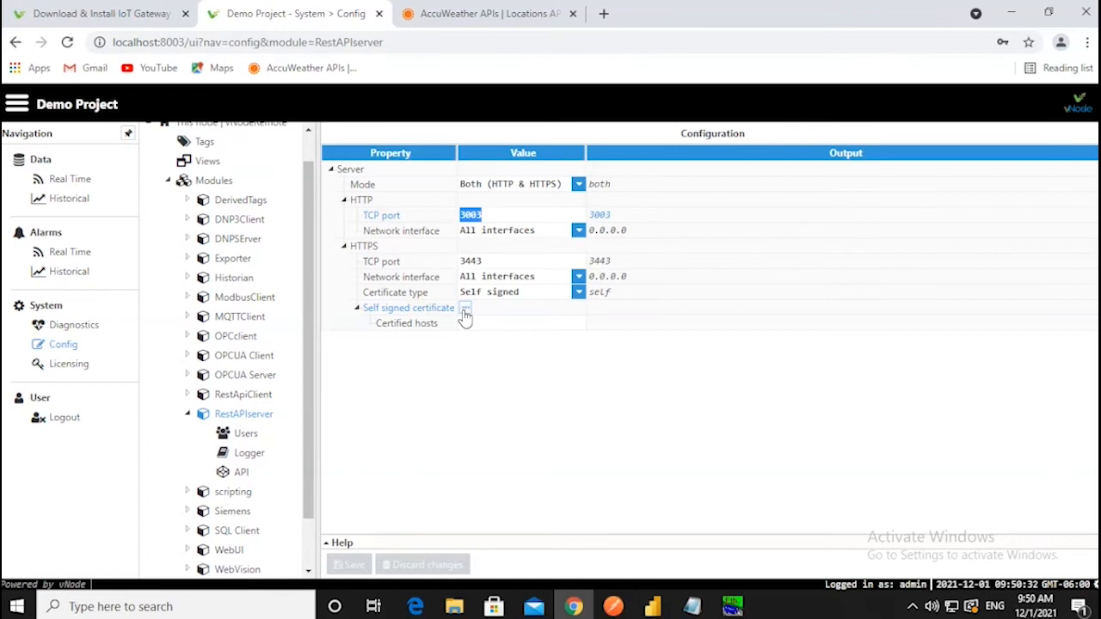
- Display the vnode user's Basic authentication and GET/POST access on the RestAPIserver Users page
left_click(254, 441)
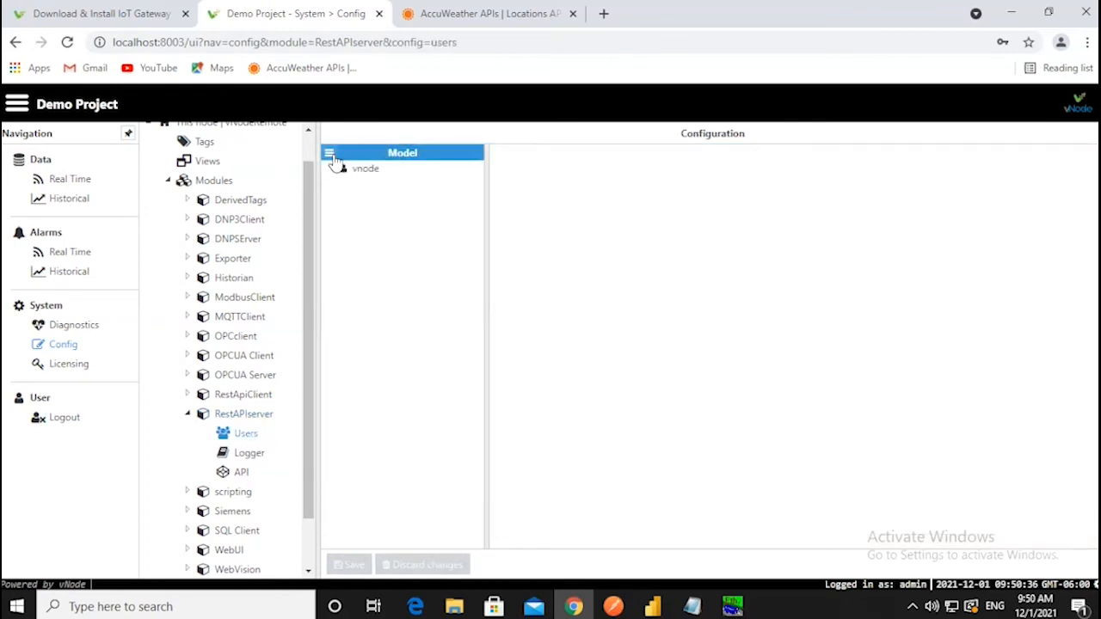
left_click(330, 156)
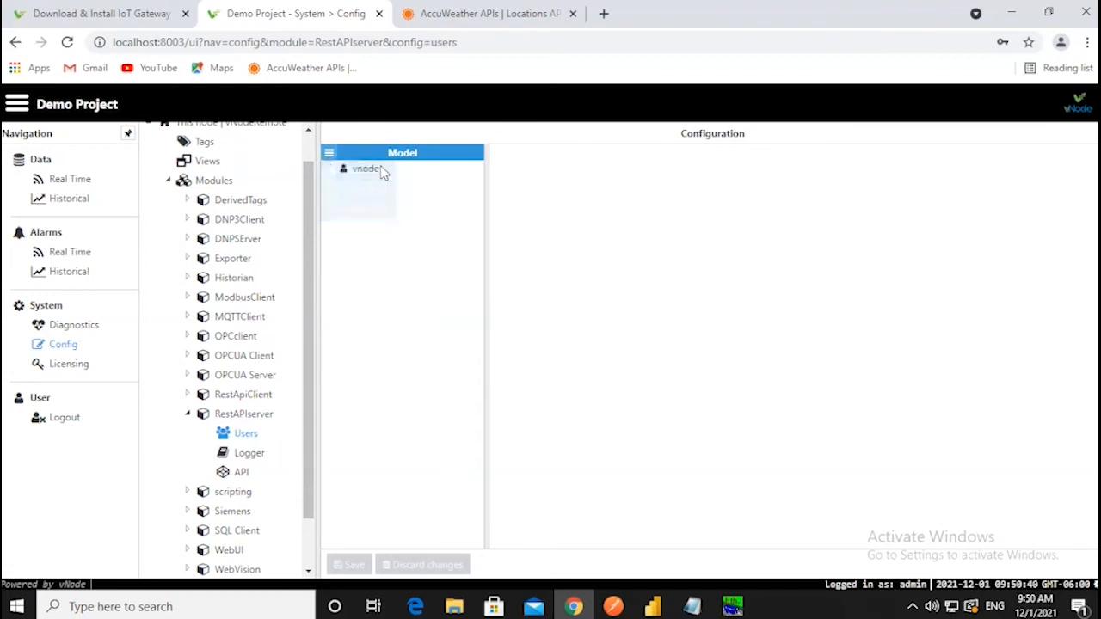
left_click(373, 172)
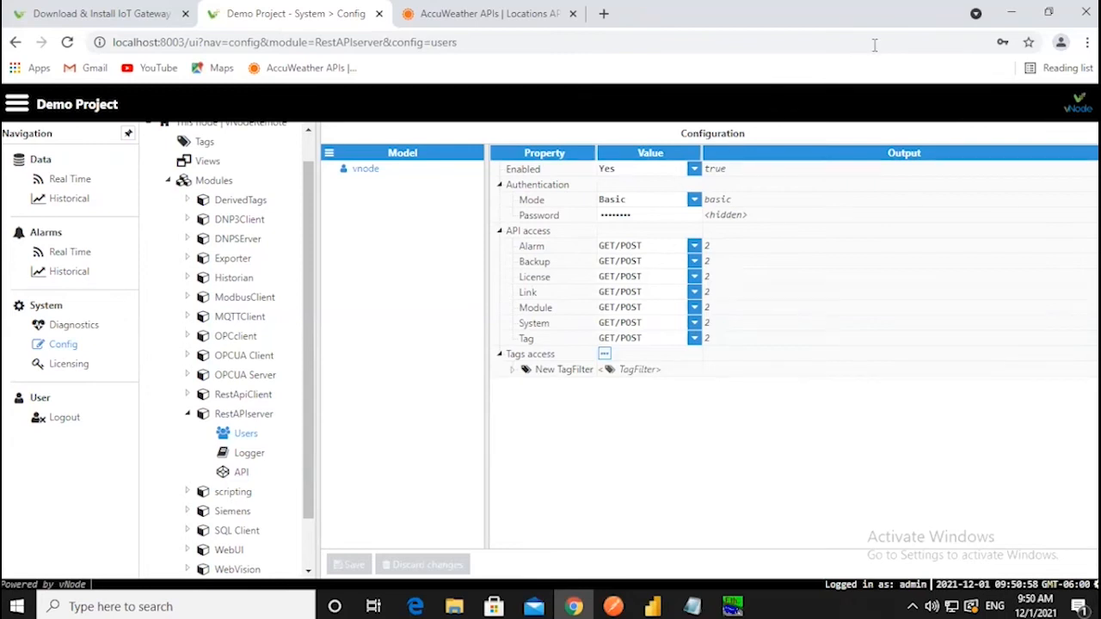
- Switch from Chrome to Postman and inspect the localhost:3003 /simulados/tag01 history request URL
left_click(1011, 13)
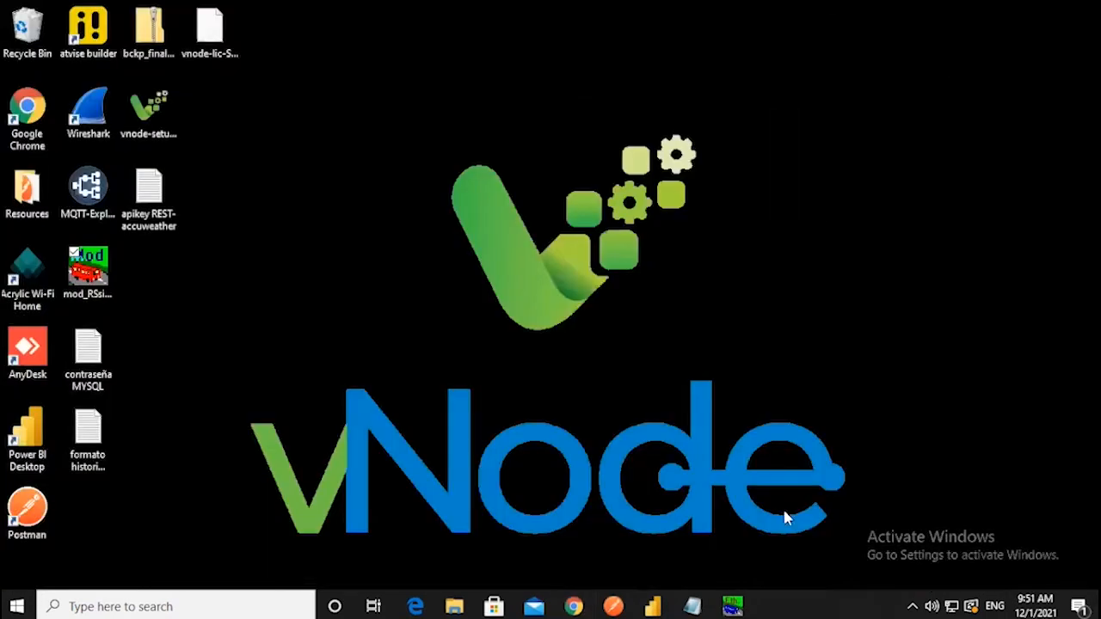
left_click(617, 602)
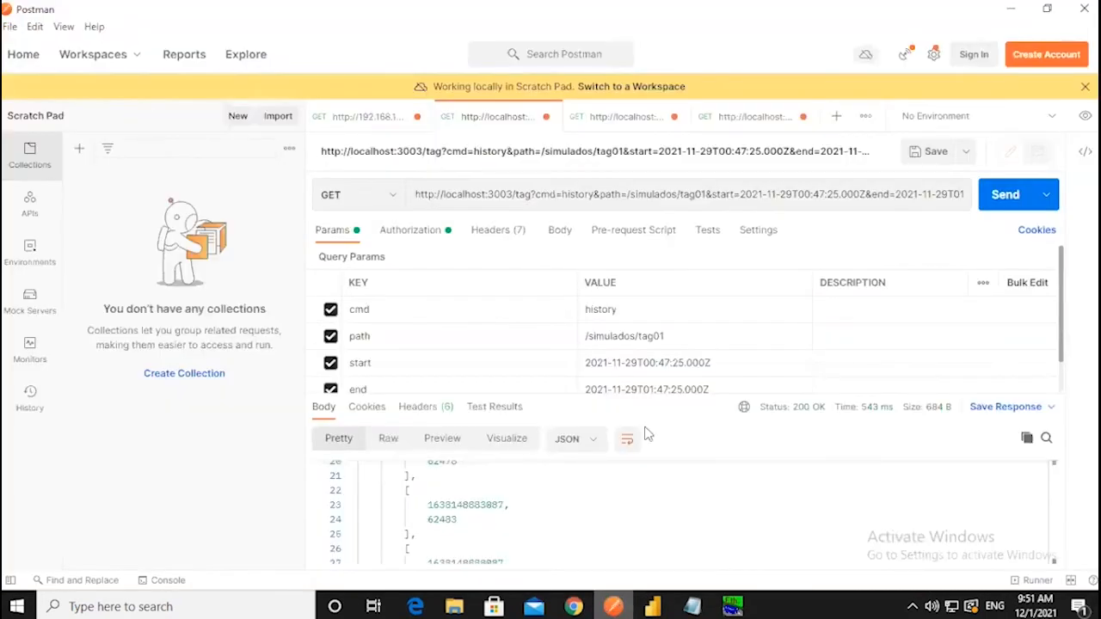
triple_click(727, 191)
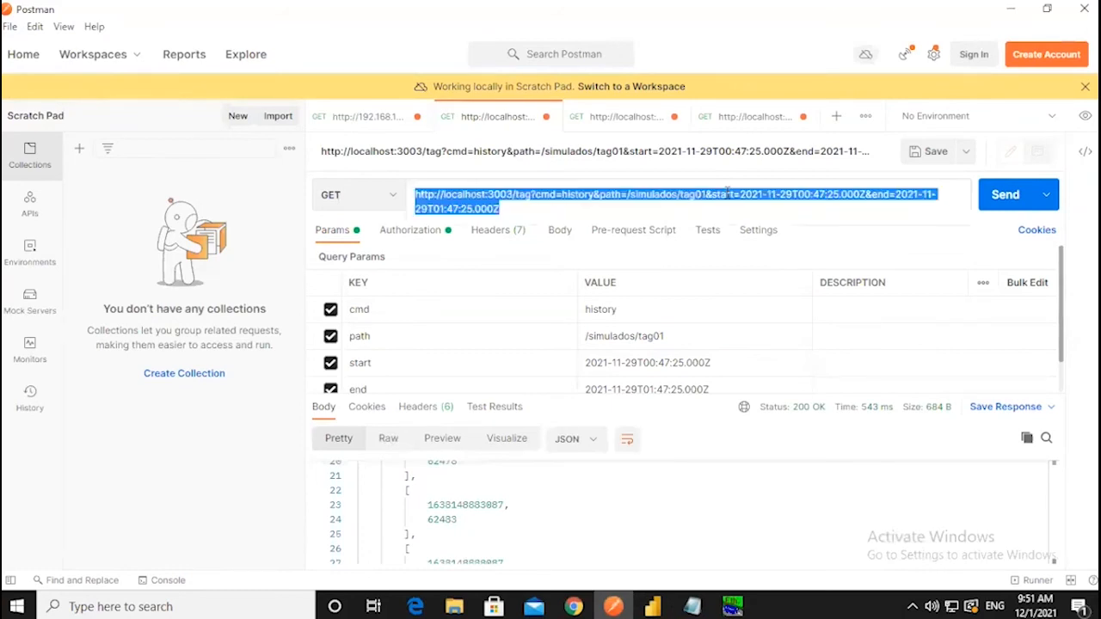
left_click(522, 209)
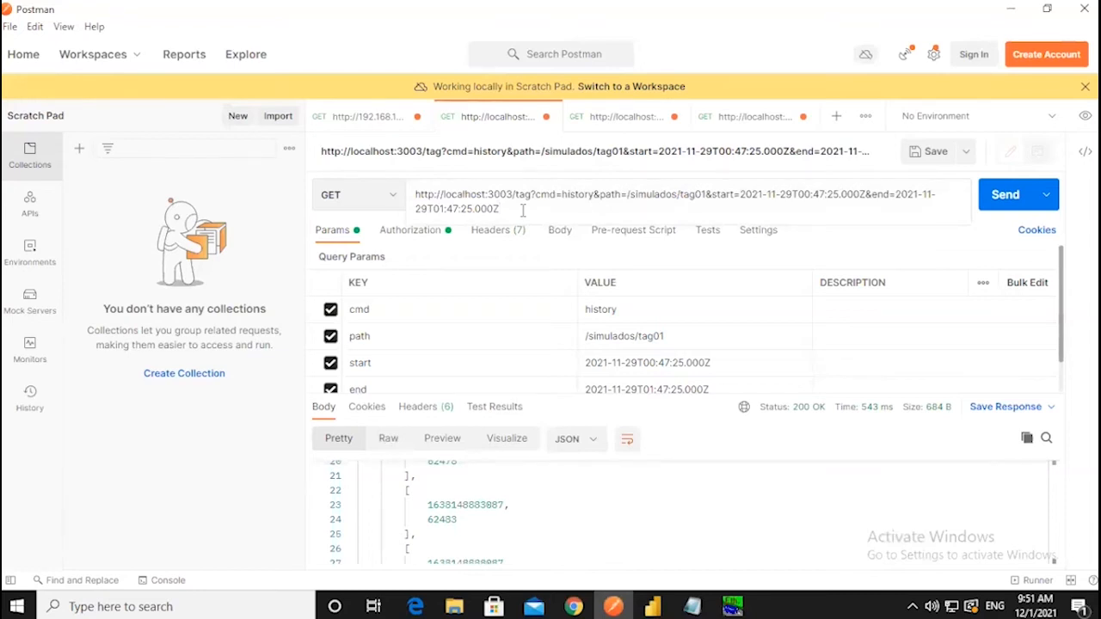
- Send the saved tag01 read request to 192.168.100.147:3003, reviewing its /simulados/tag01 URL
left_click(364, 121)
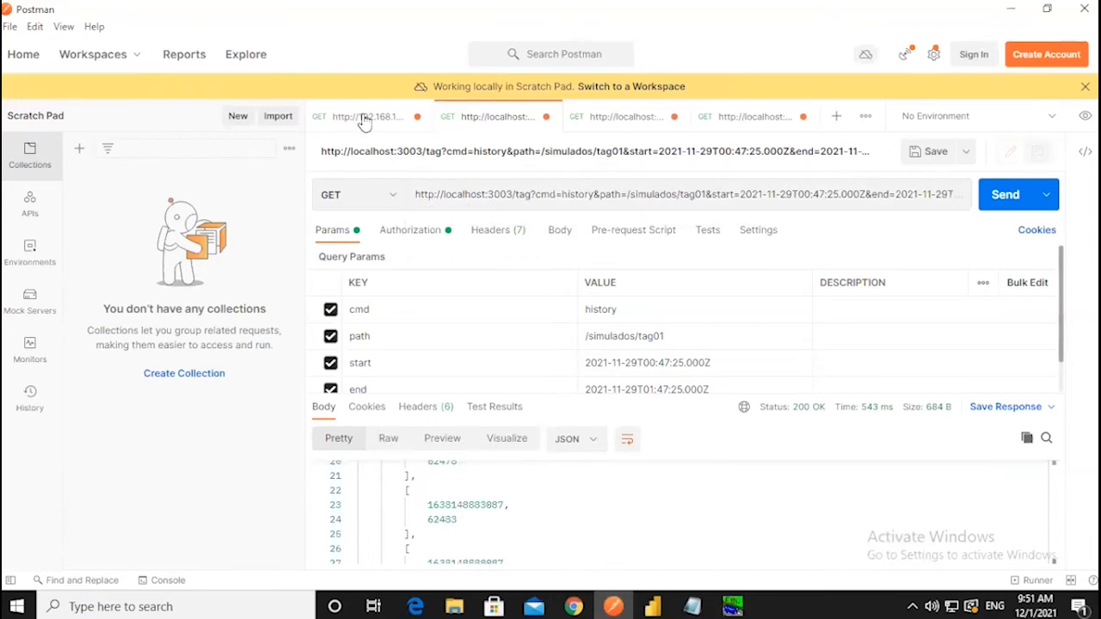
triple_click(744, 192)
left_click(446, 193)
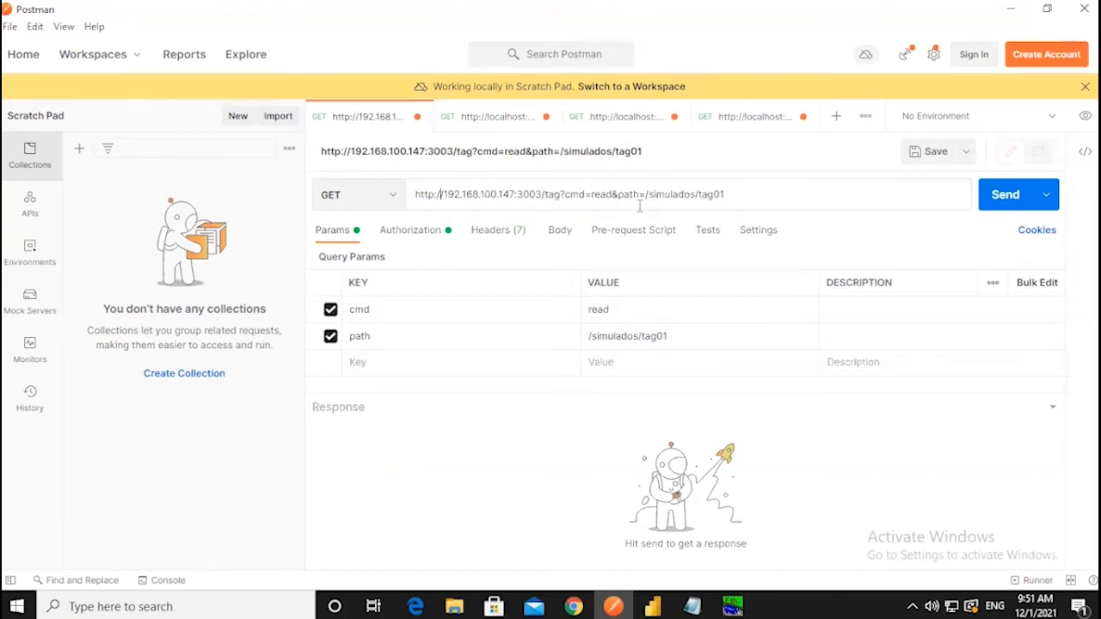
left_click_drag(735, 191, 395, 204)
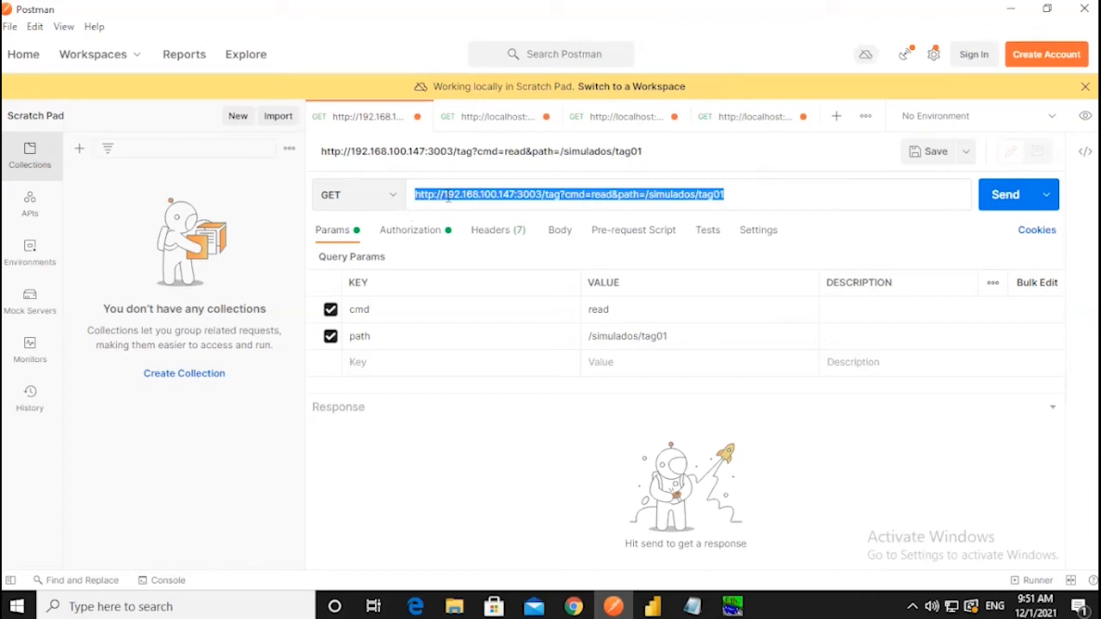
left_click(745, 197)
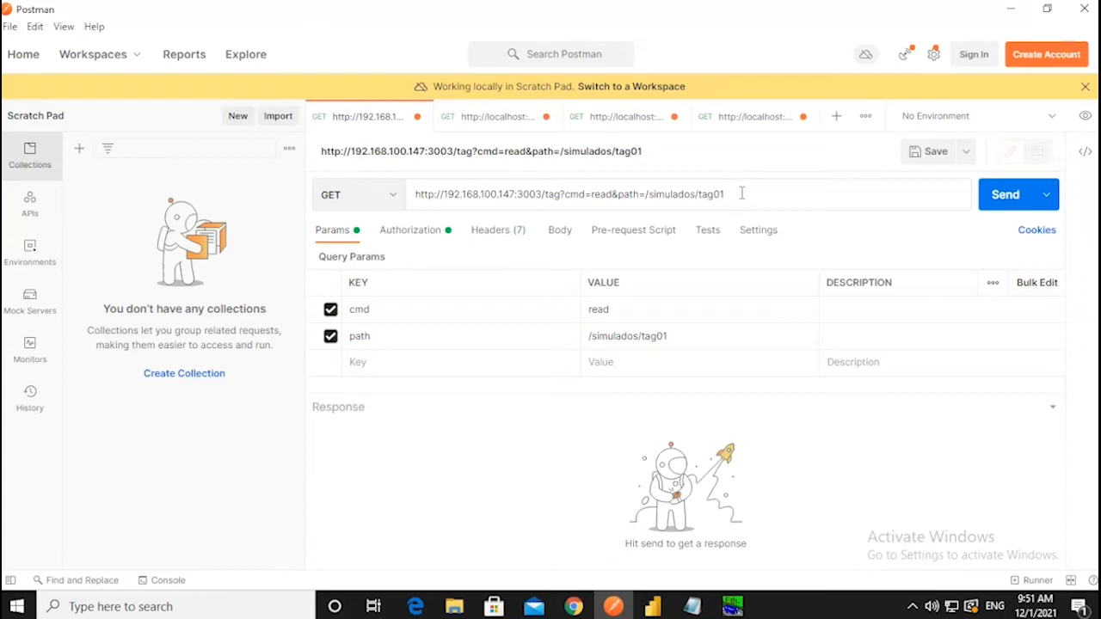
left_click_drag(727, 194, 411, 196)
left_click(998, 194)
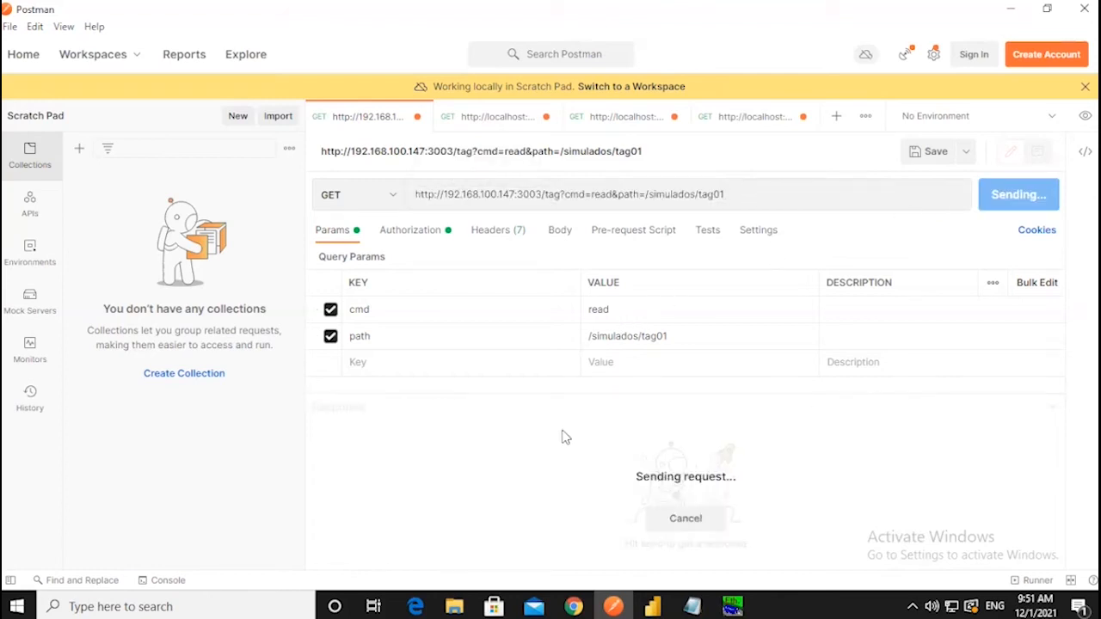
- Review the localhost /simulados/tag01 history response: 200 OK with delta-mode timestamp-value pairs
left_click(504, 118)
scroll(526, 509, "down", 3)
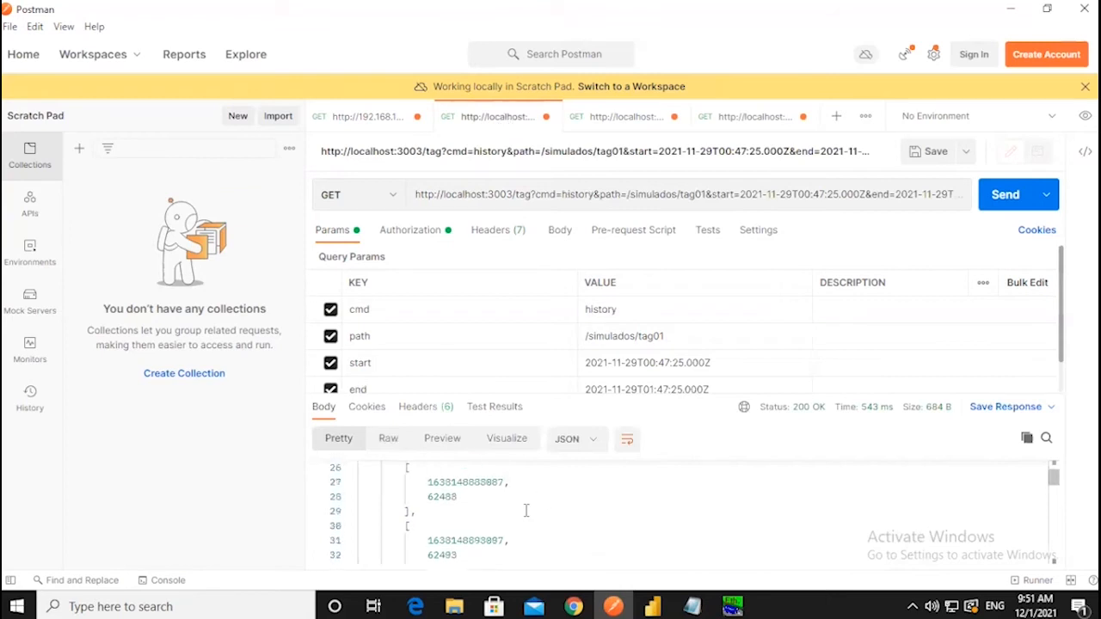
scroll(524, 512, "up", 8)
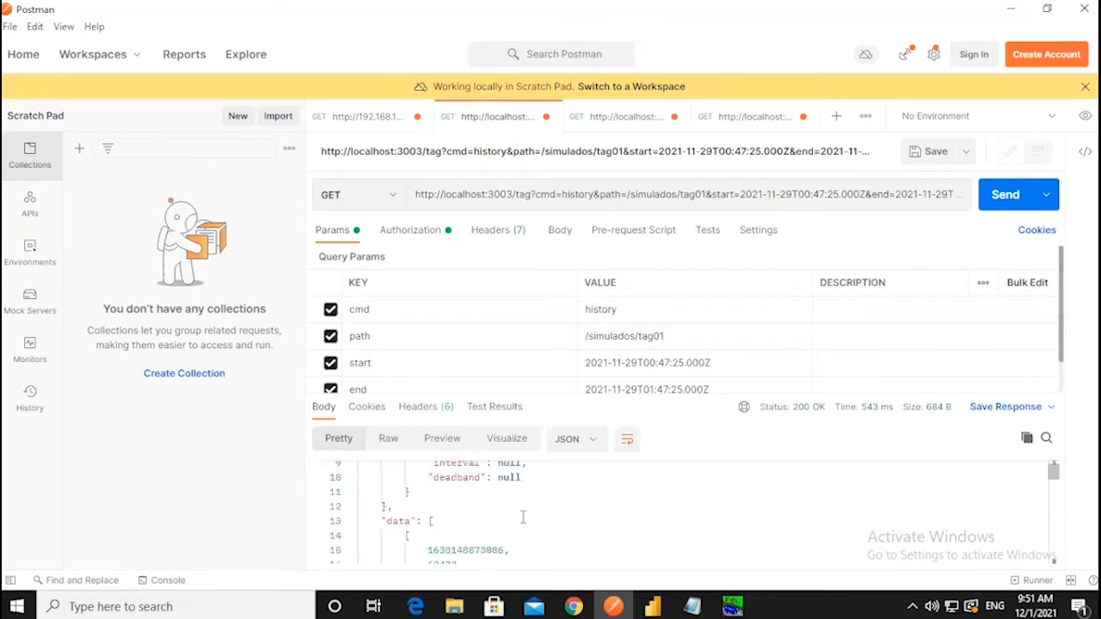
scroll(522, 516, "up", 1)
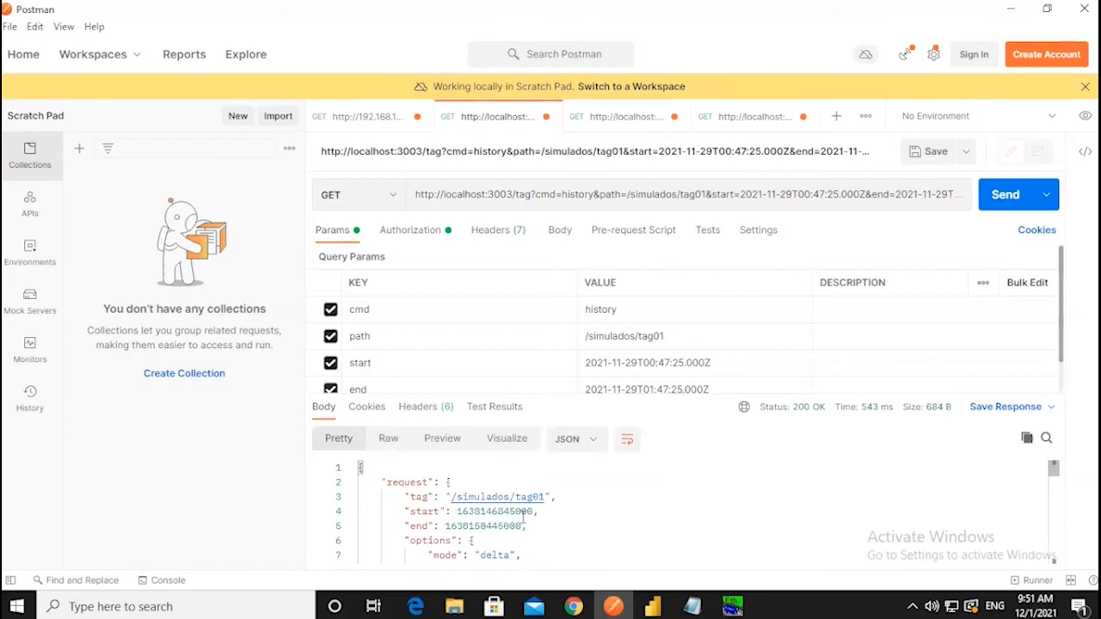
scroll(522, 514, "down", 5)
scroll(522, 516, "down", 4)
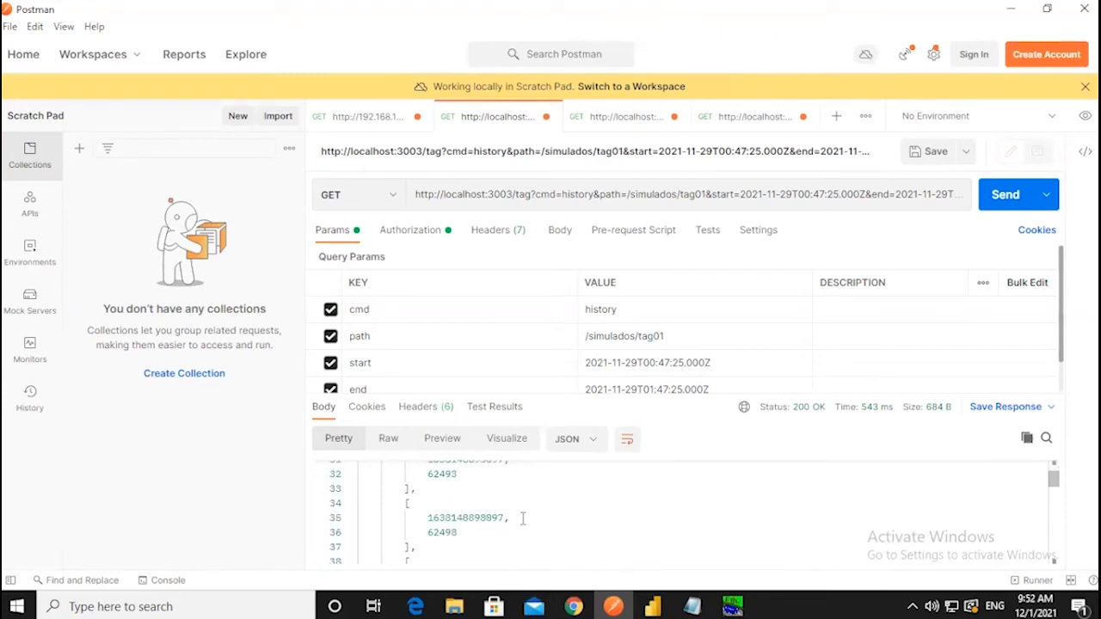
scroll(524, 508, "up", 4)
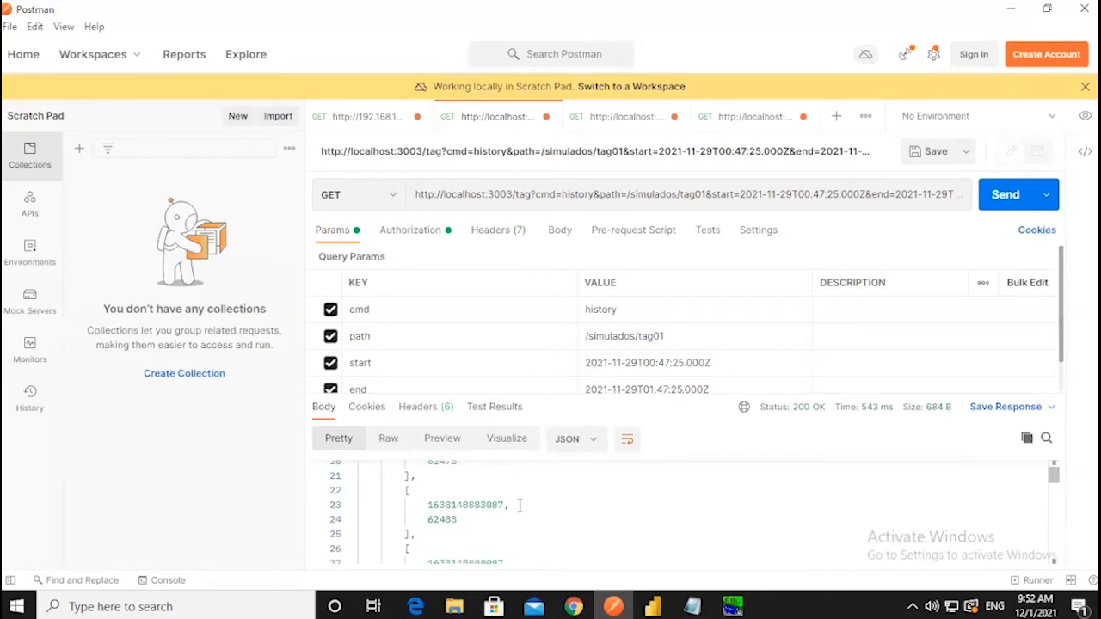
- Open the /ModbusMeter/Amps history request and review its 200 OK response
left_click(741, 125)
scroll(522, 445, "down", 5)
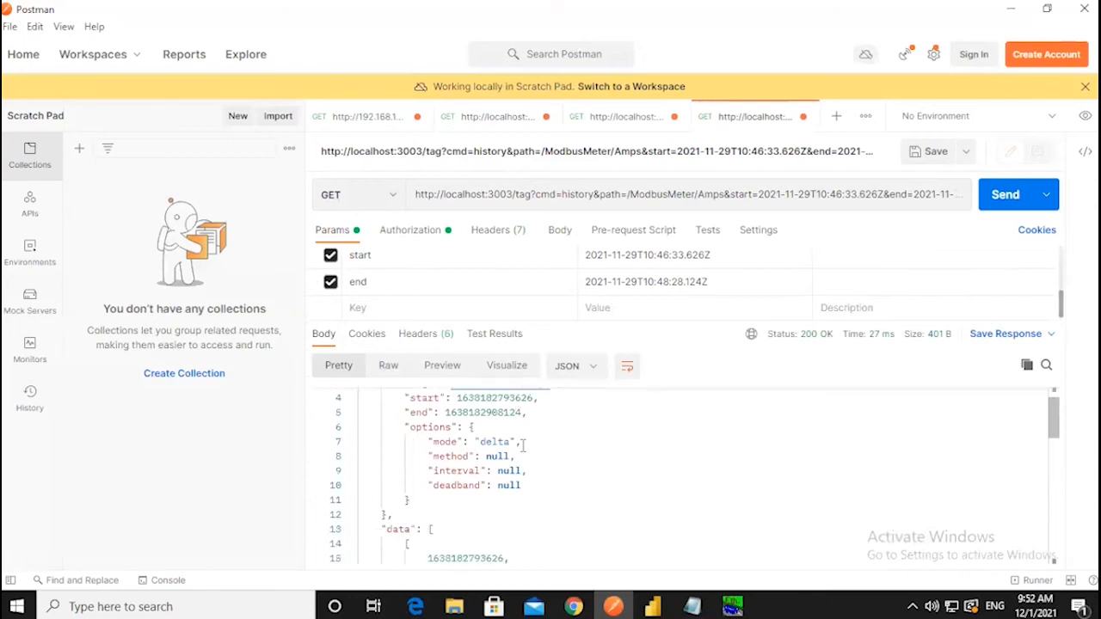
scroll(524, 448, "down", 3)
scroll(529, 451, "up", 4)
scroll(533, 453, "up", 4)
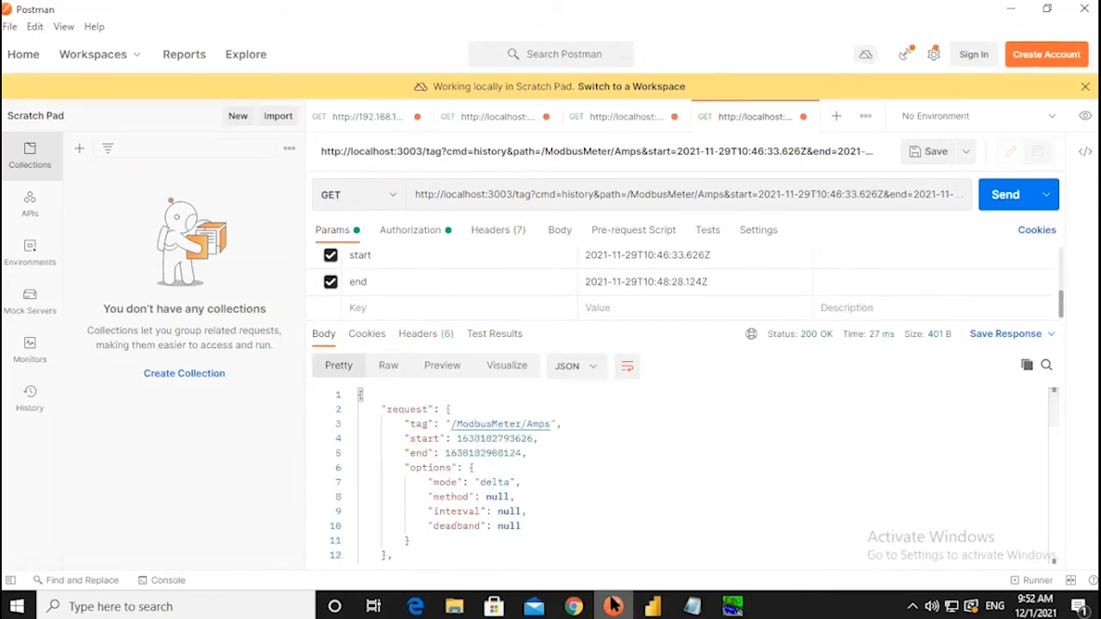
- Select and copy the full Amps history request URL from Postman
mouse_move(613, 606)
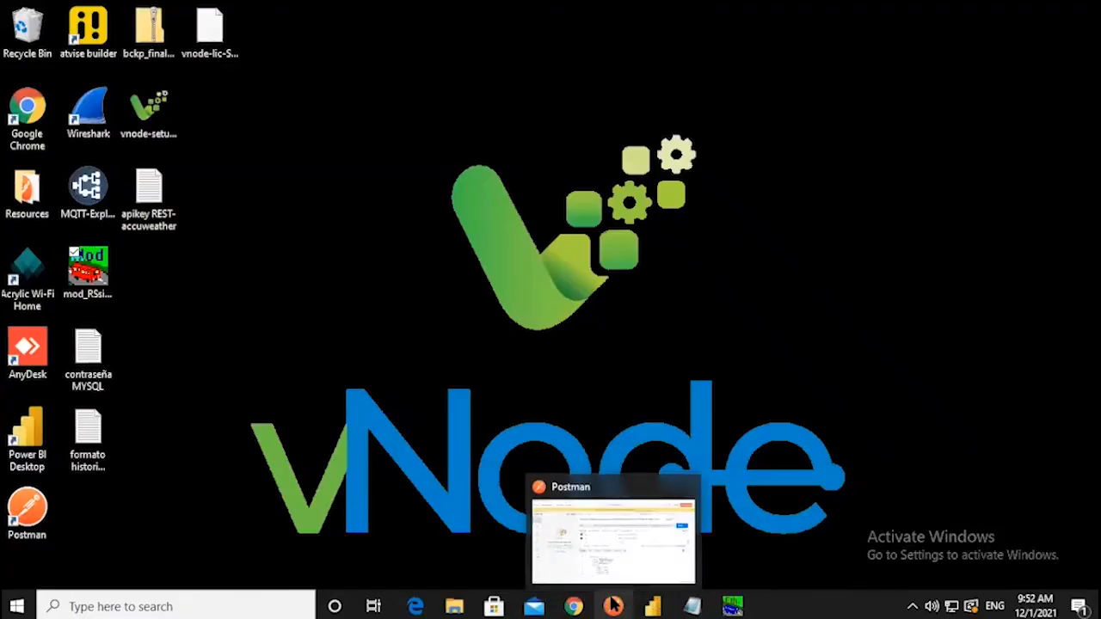
left_click(614, 607)
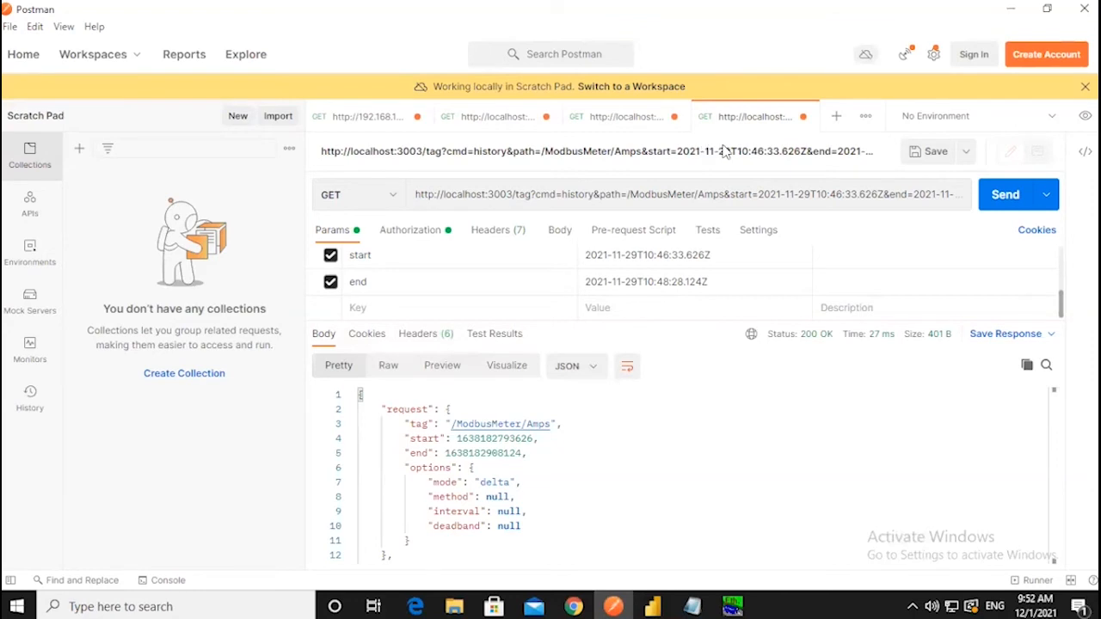
left_click(785, 194)
key("ctrl+a")
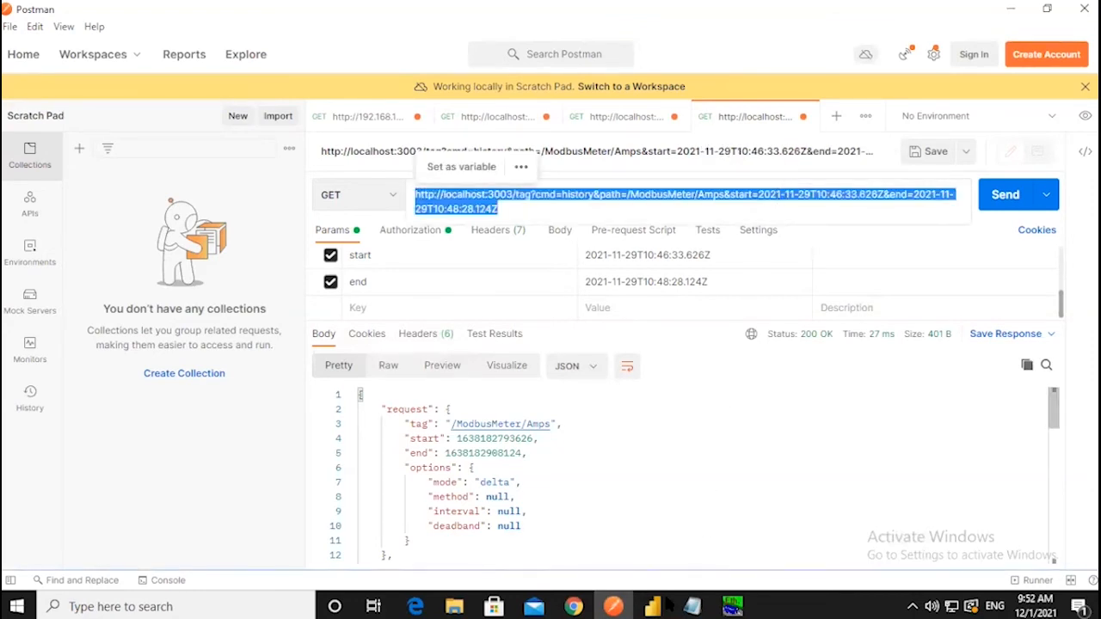
- In Power BI, add a Web source with the pasted Amps URL as URL parts and view it in Power Query Editor
mouse_move(660, 606)
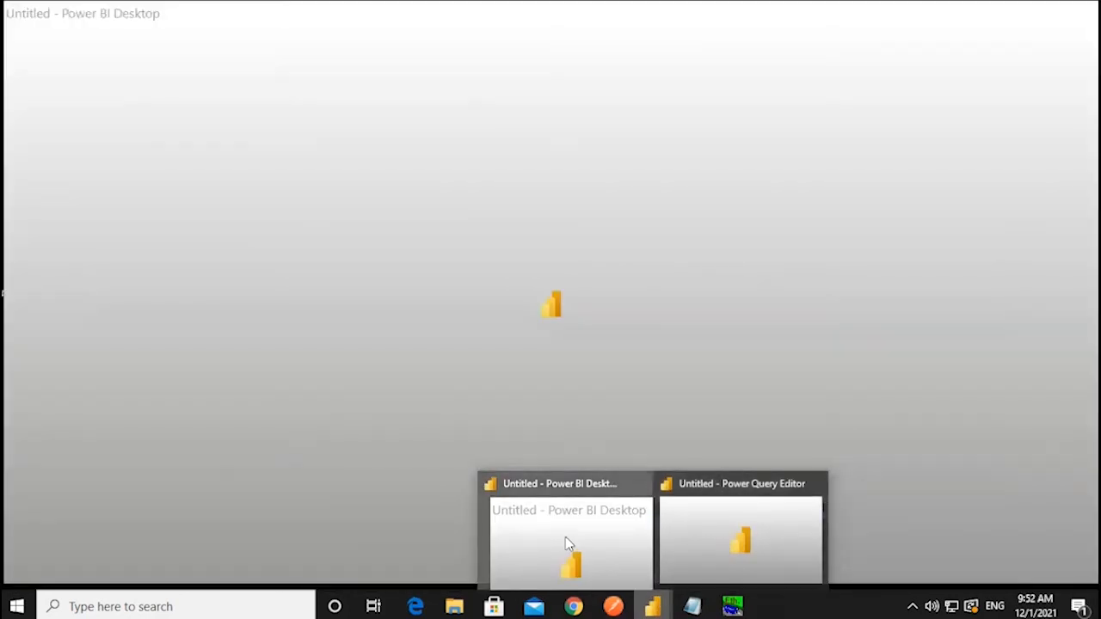
left_click(565, 541)
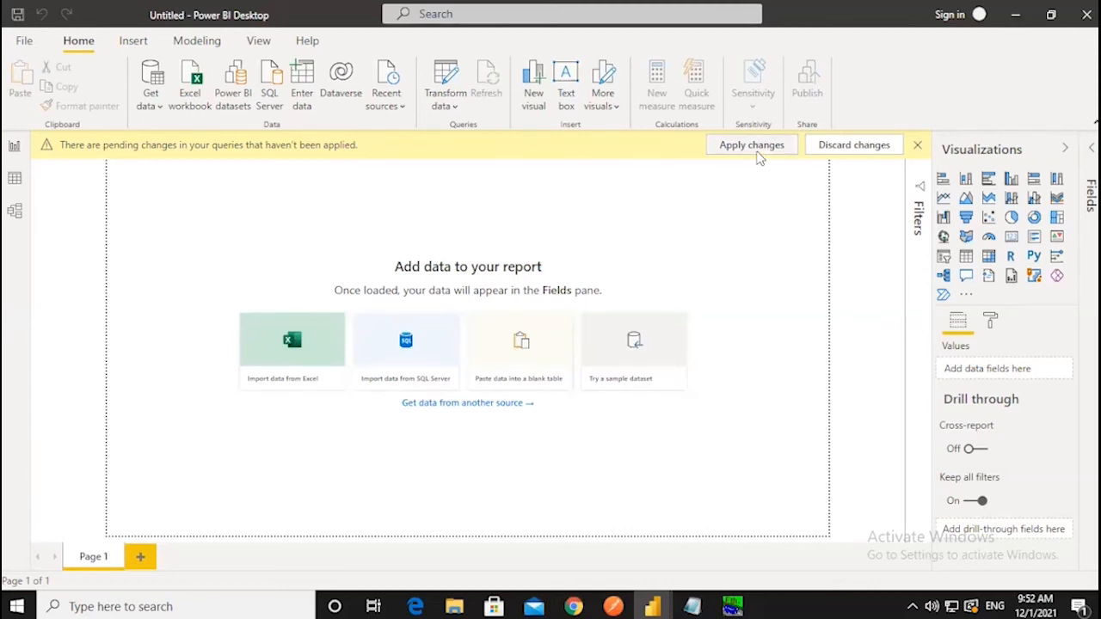
left_click(148, 105)
left_click(193, 342)
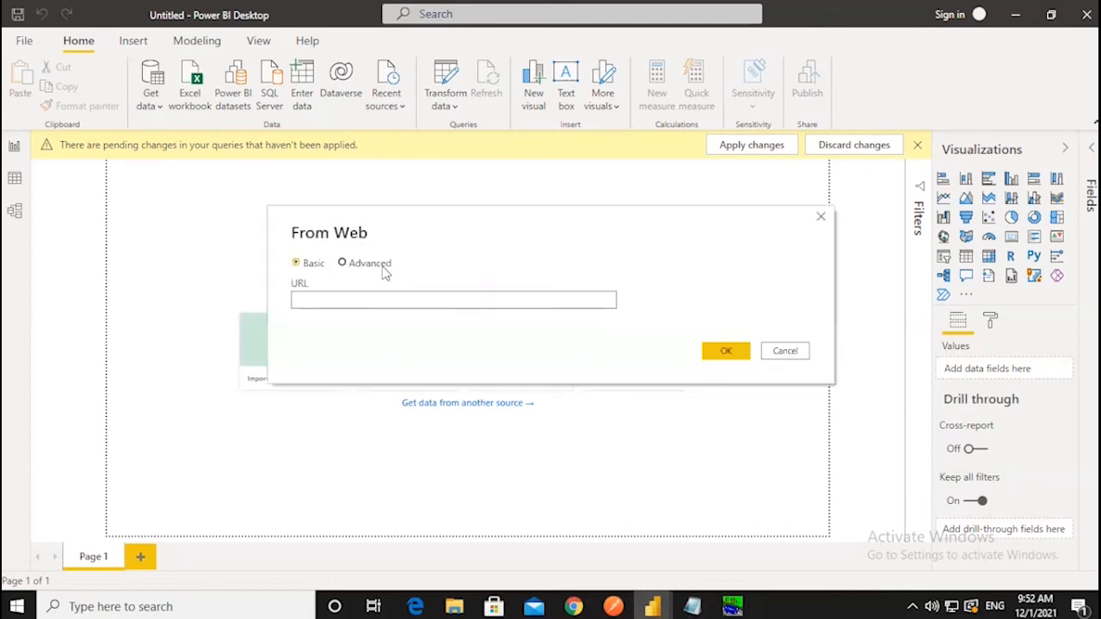
left_click(383, 265)
left_click(435, 299)
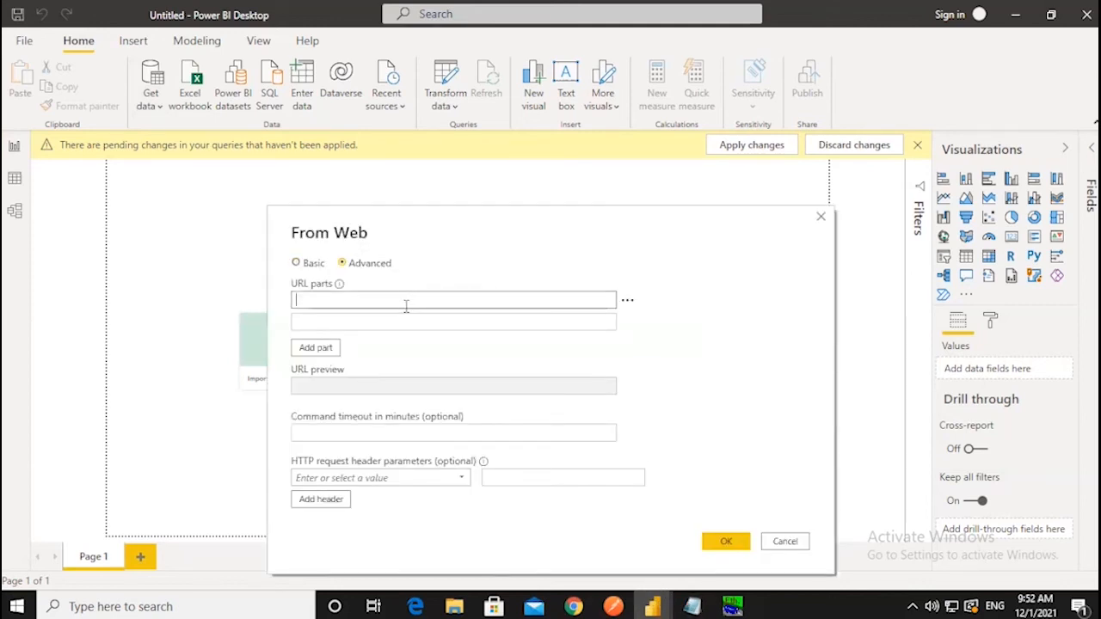
key("ctrl+v")
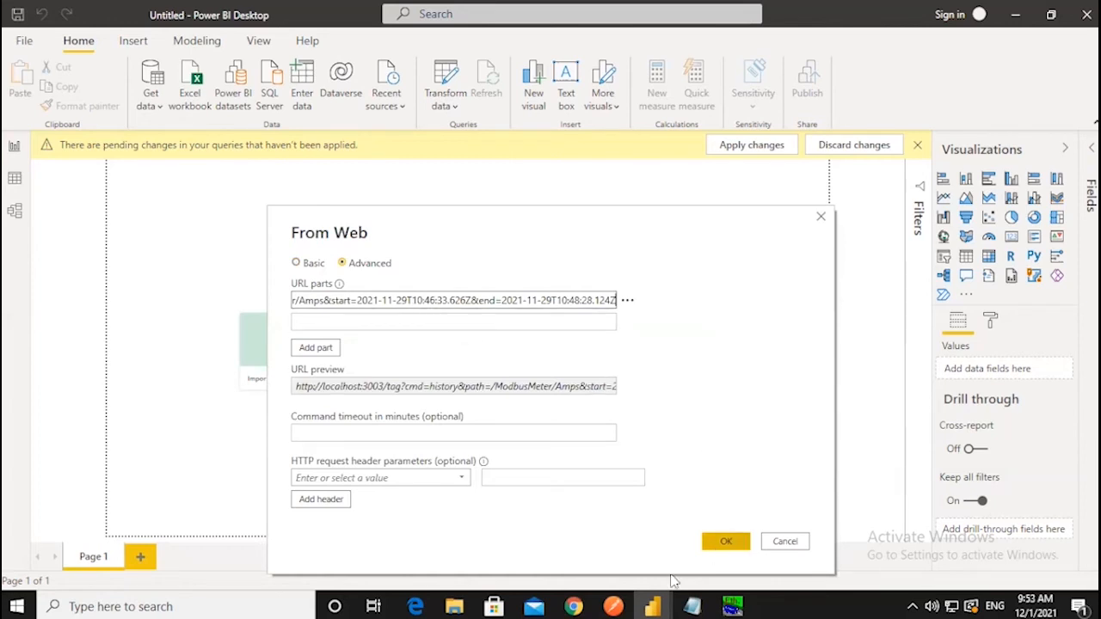
mouse_move(658, 604)
left_click(683, 531)
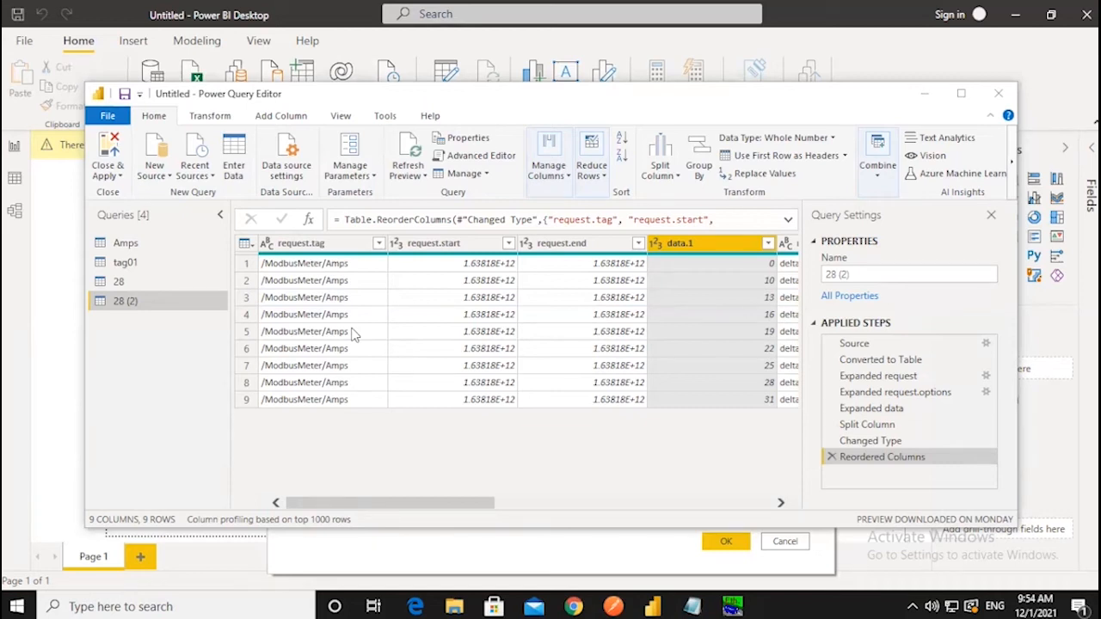
- Minimize Power BI's Power Query Editor and switch to Postman from the taskbar
left_click(914, 7)
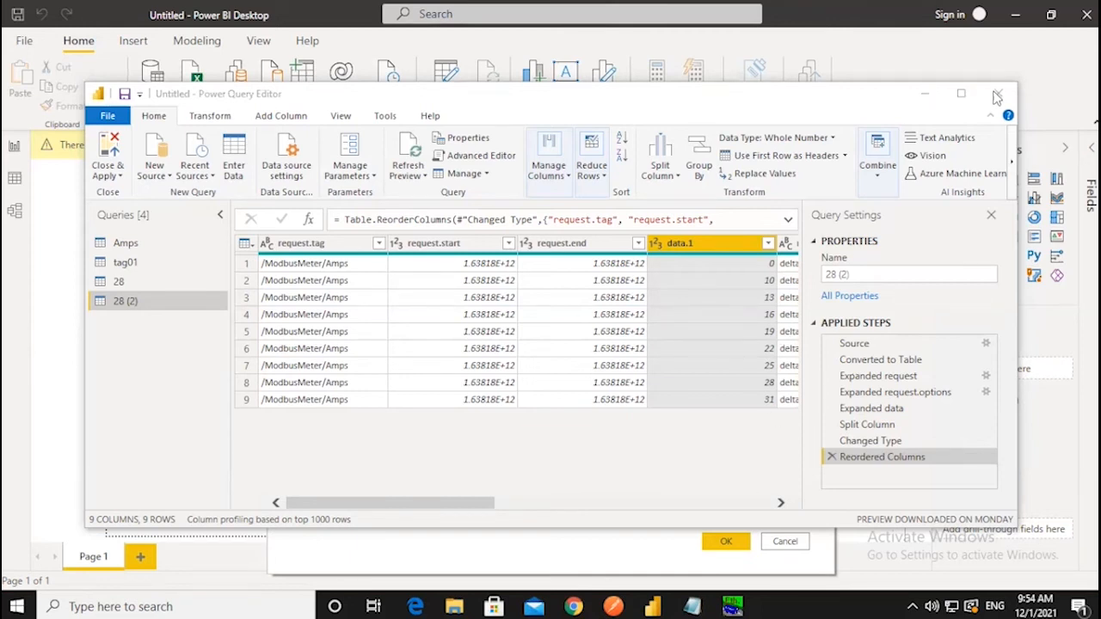
left_click(612, 606)
- Return to the vNode config and show the RestApiClient module with its GetCurrentWeather template
left_click(572, 607)
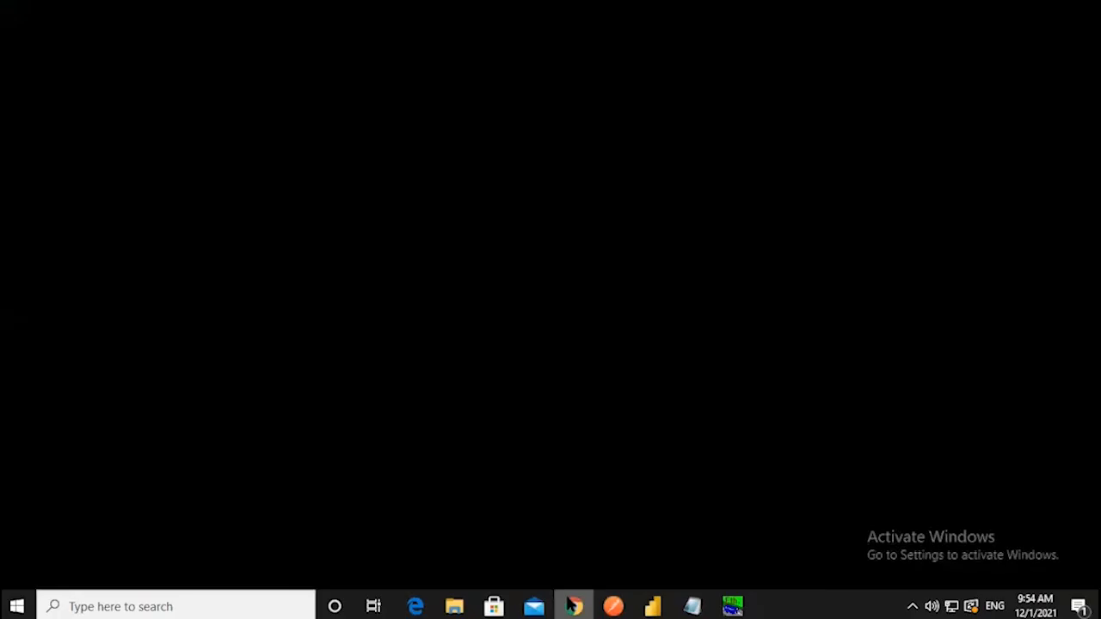
left_click(263, 416)
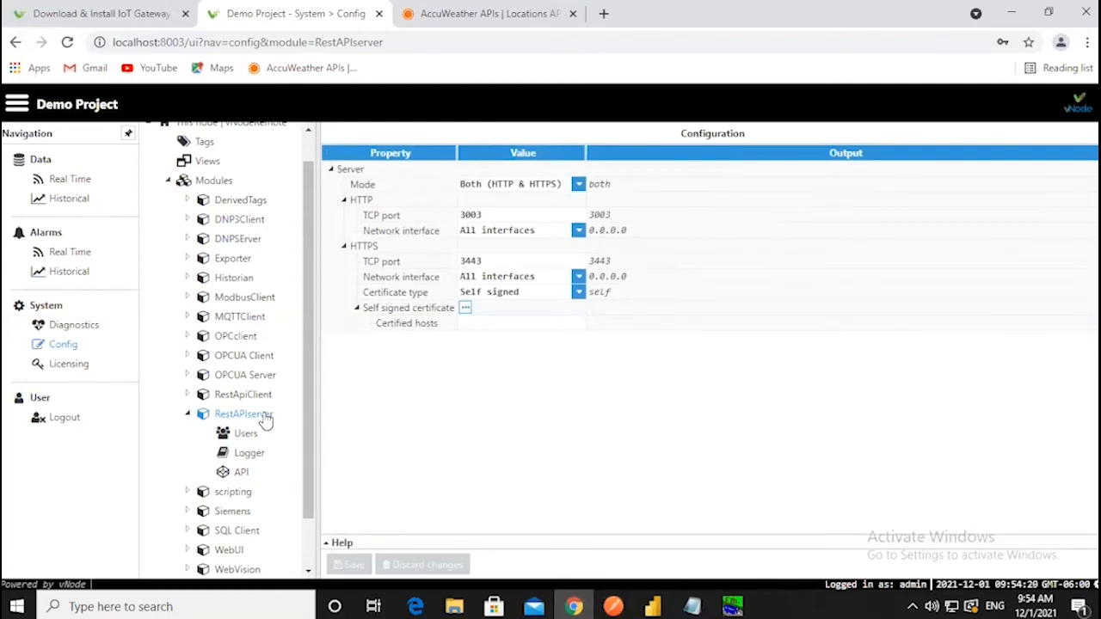
left_click(244, 399)
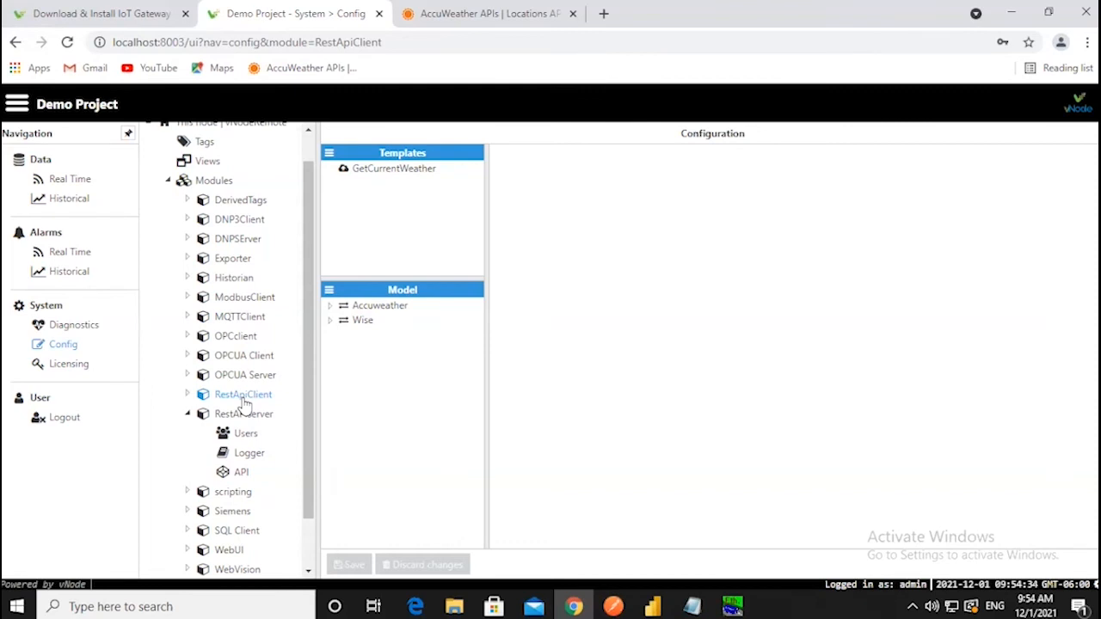
- Show the Accuweather channel (dataservice.accuweather.com, port 80) and compare it with the AccuWeather API docs
left_click(394, 314)
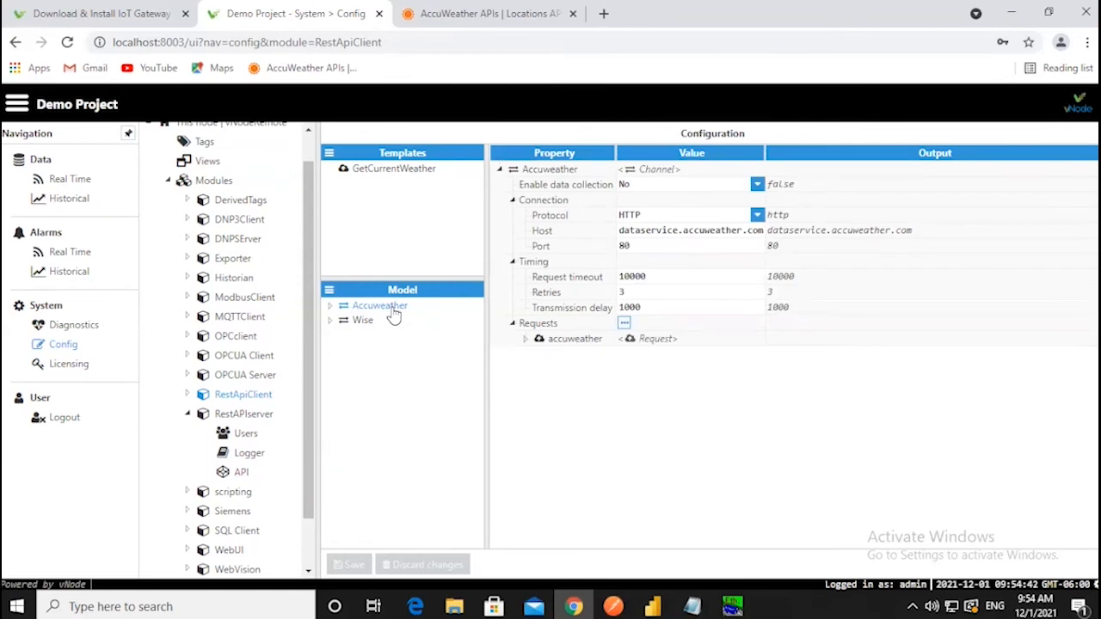
left_click(499, 14)
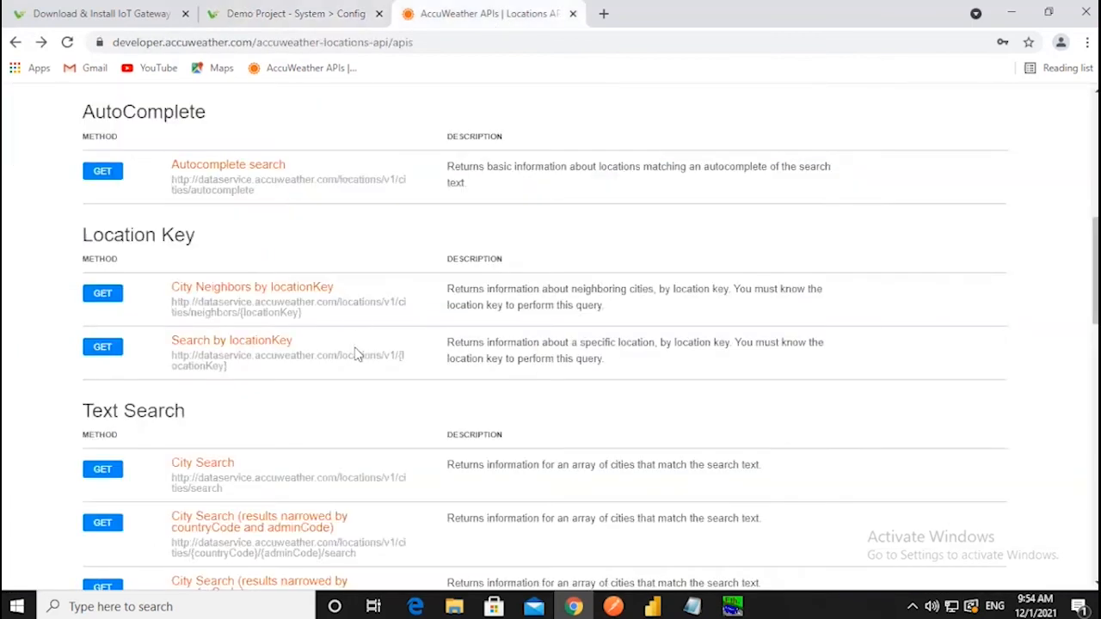
left_click(255, 10)
left_click(469, 10)
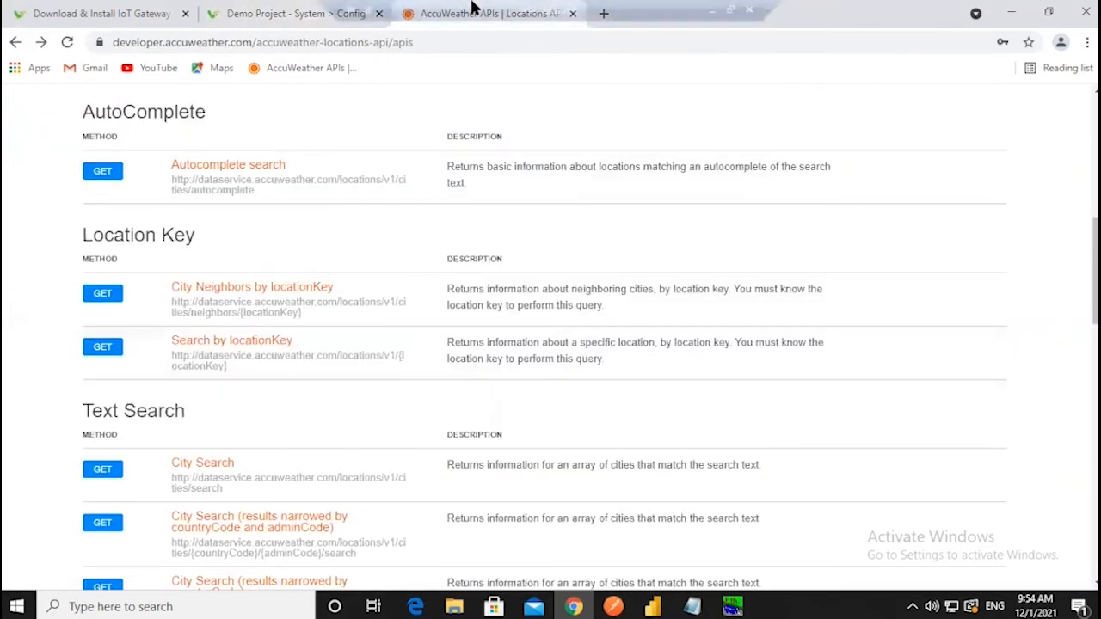
left_click(260, 13)
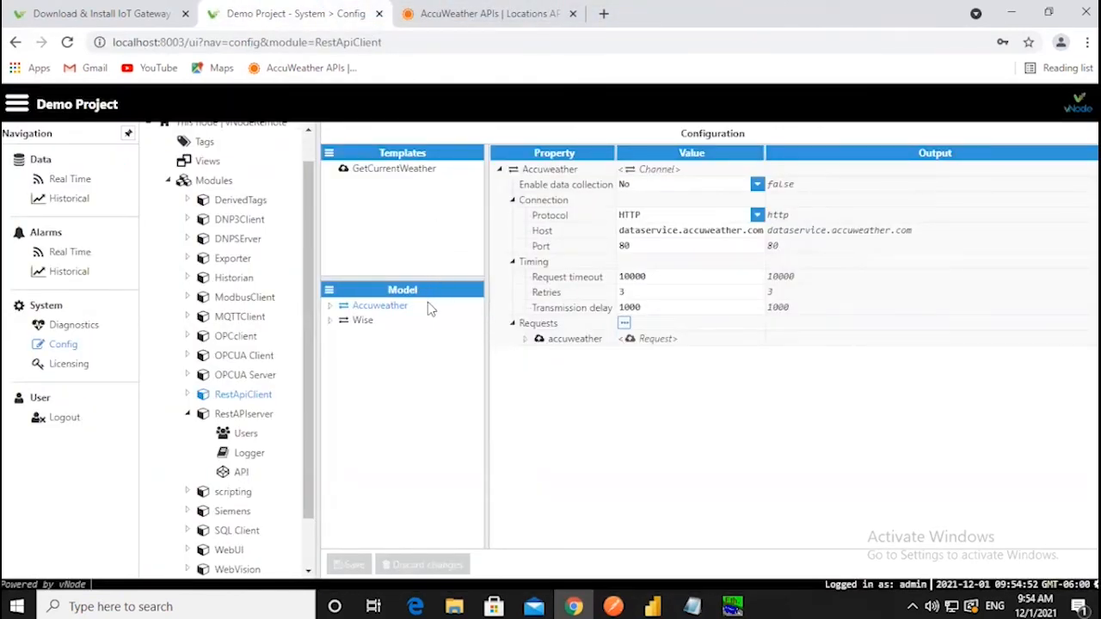
- Expand the accuweather request to show its GET method, triggers, path and response parser
left_click(329, 291)
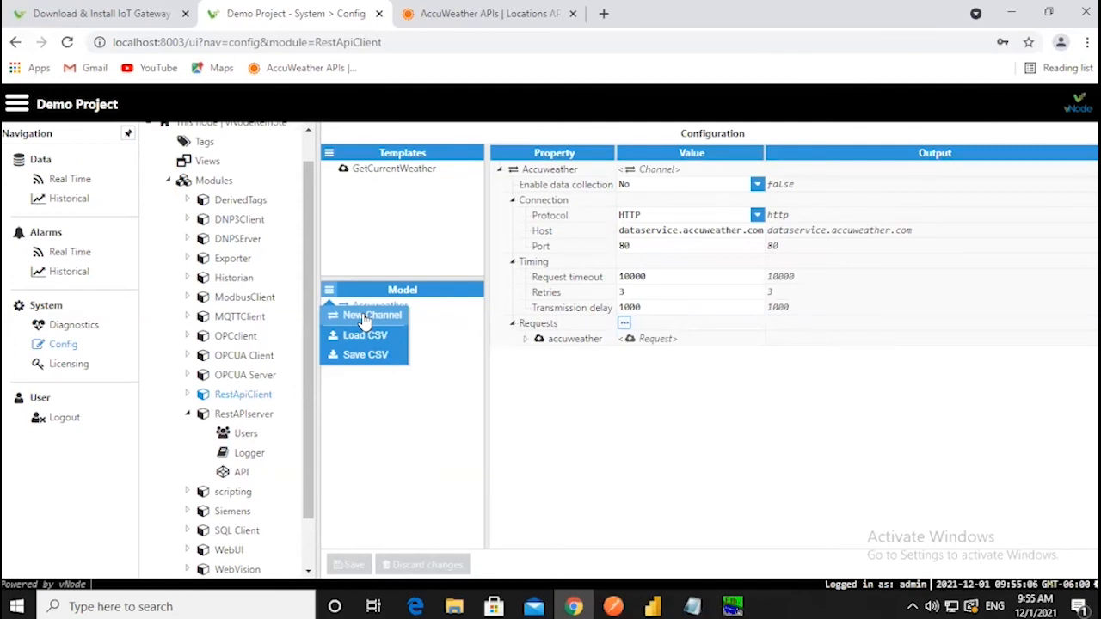
left_click(391, 311)
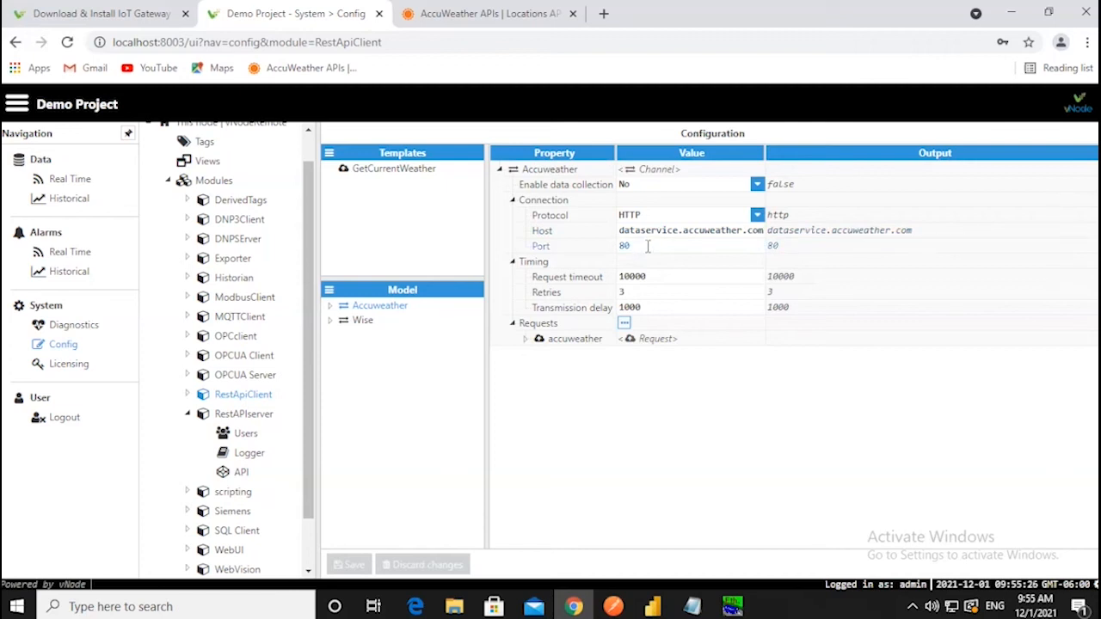
left_click(526, 339)
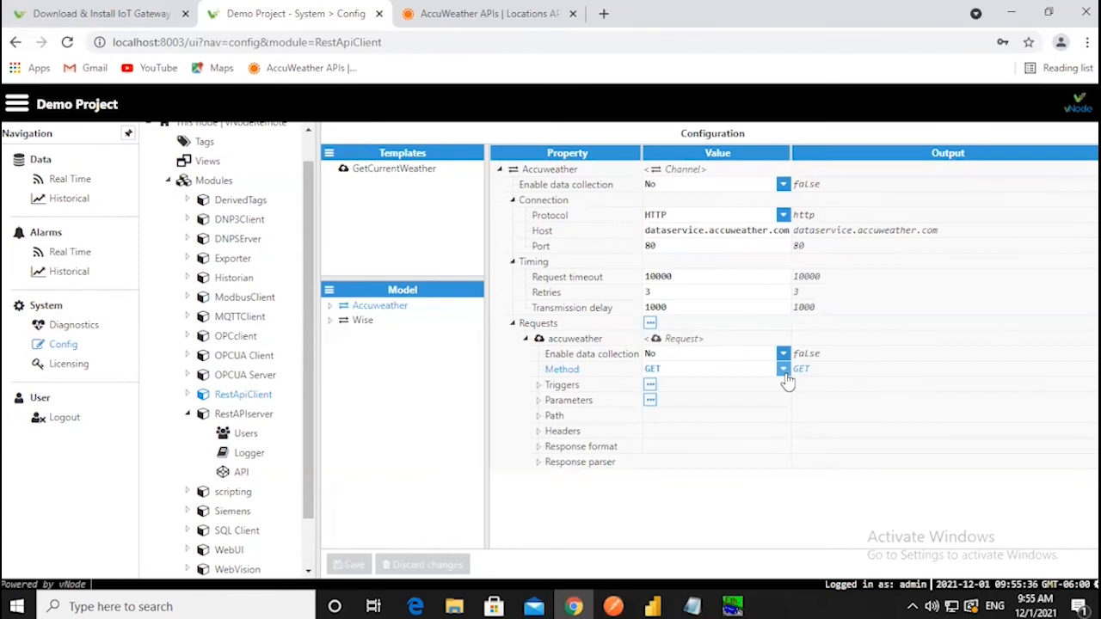
- Expand the periodic trigger (scan rate 60000, Fixed time) and the Custom response parser options
left_click(539, 387)
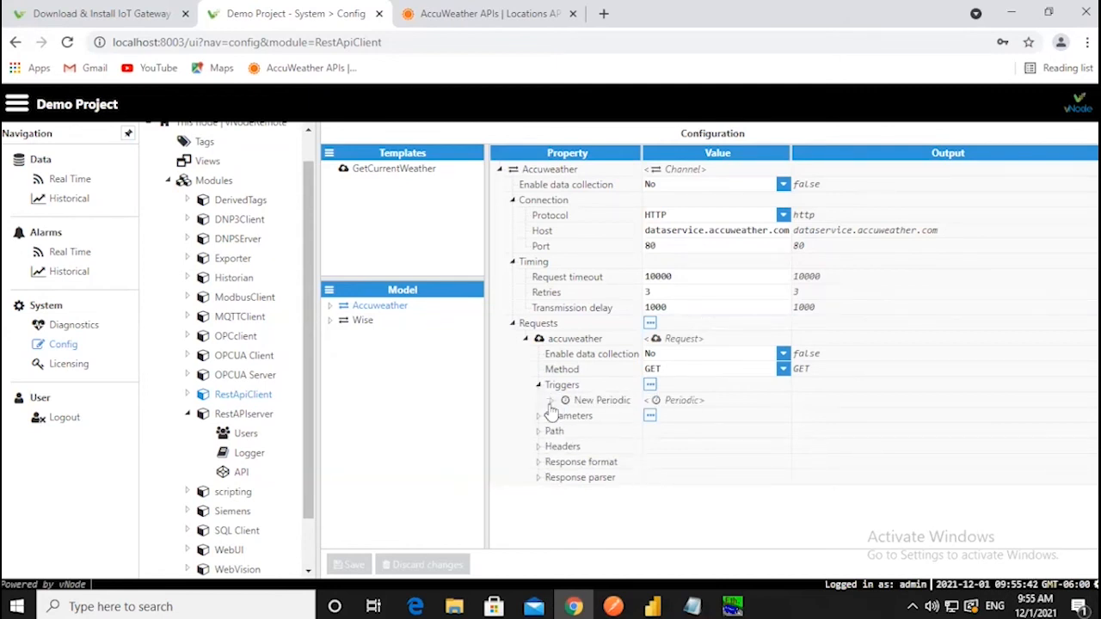
left_click(552, 401)
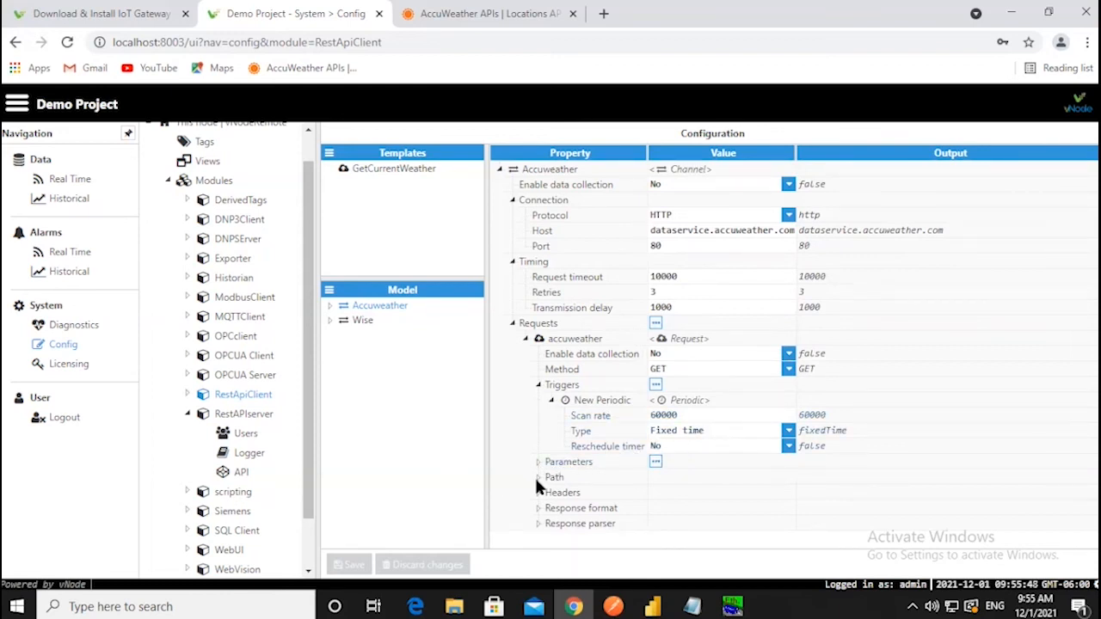
left_click(538, 524)
scroll(658, 522, "down", 1)
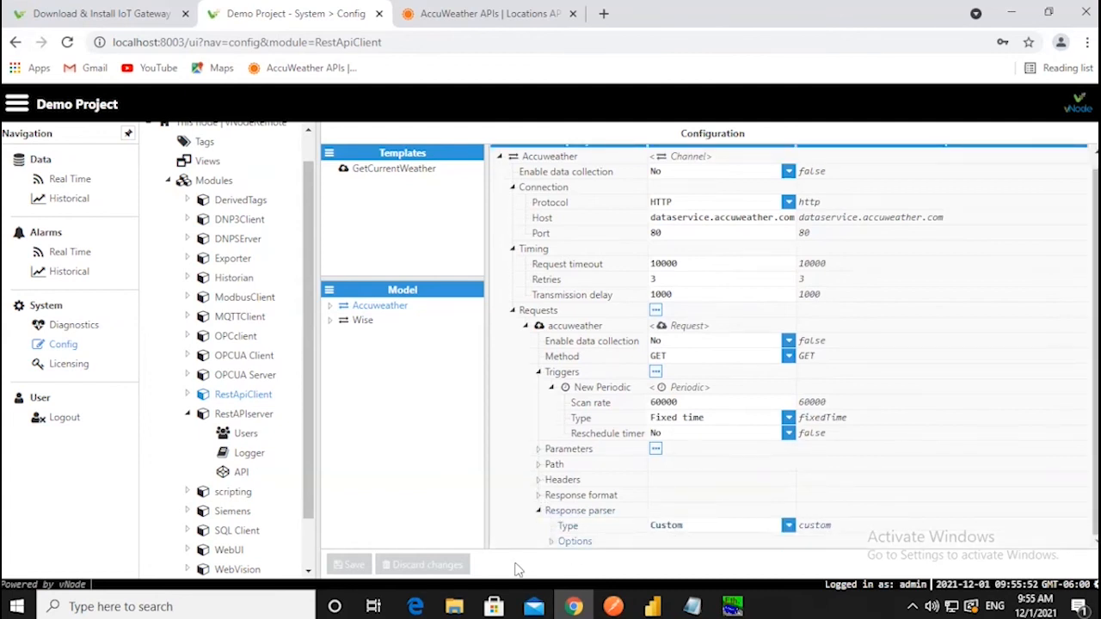
left_click(552, 541)
scroll(660, 522, "down", 1)
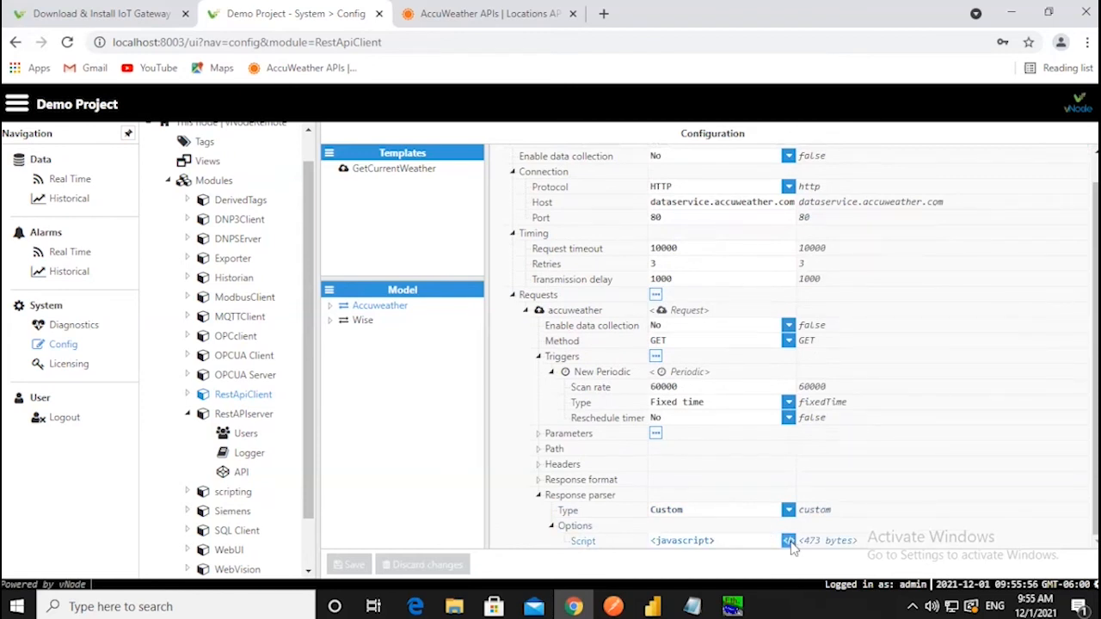
- Review the response parser script's tag output lines and discard without changes
left_click(789, 542)
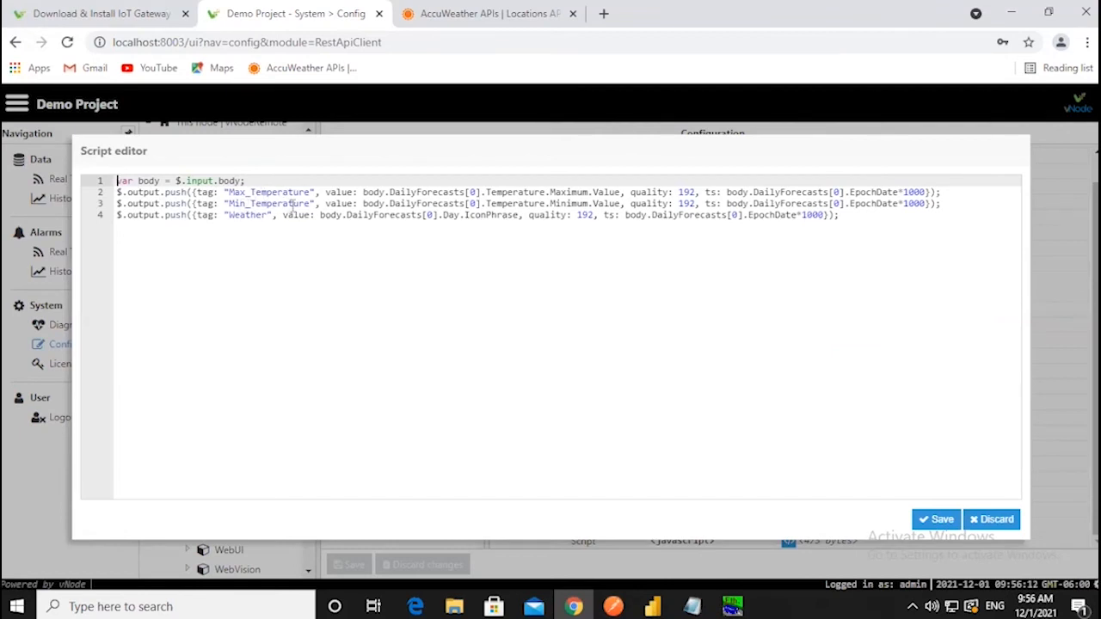
left_click_drag(865, 216, 77, 175)
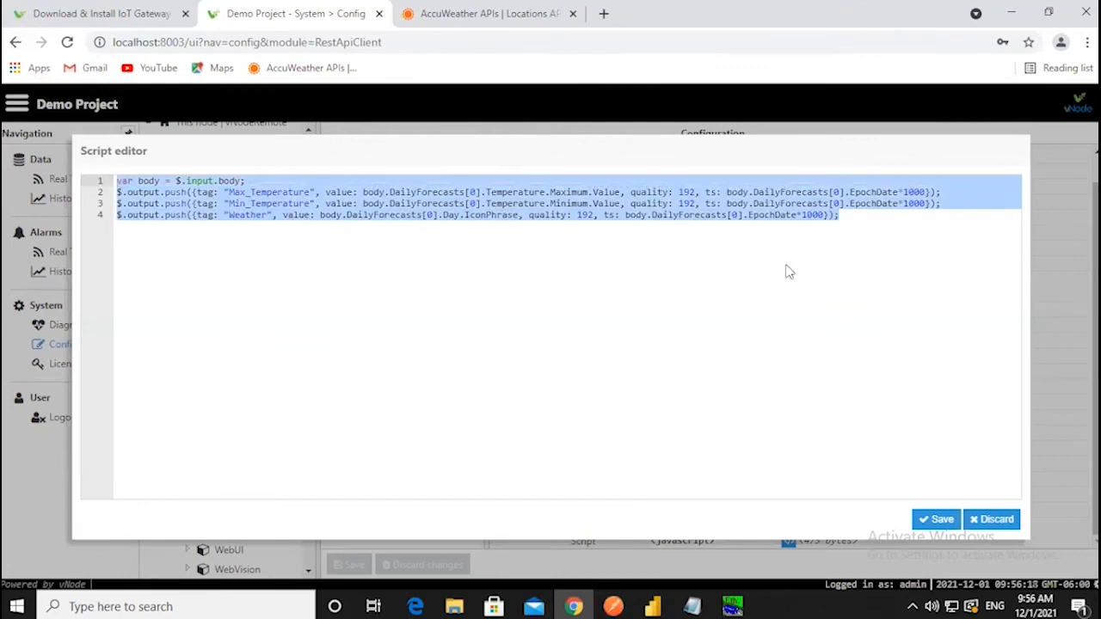
left_click(871, 223)
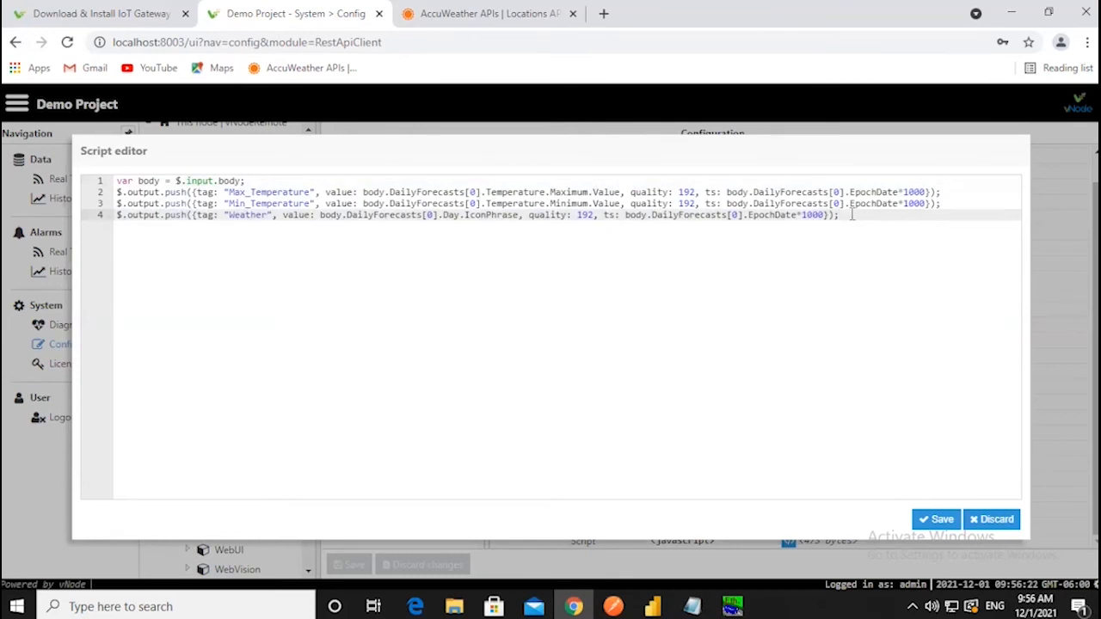
left_click(1001, 516)
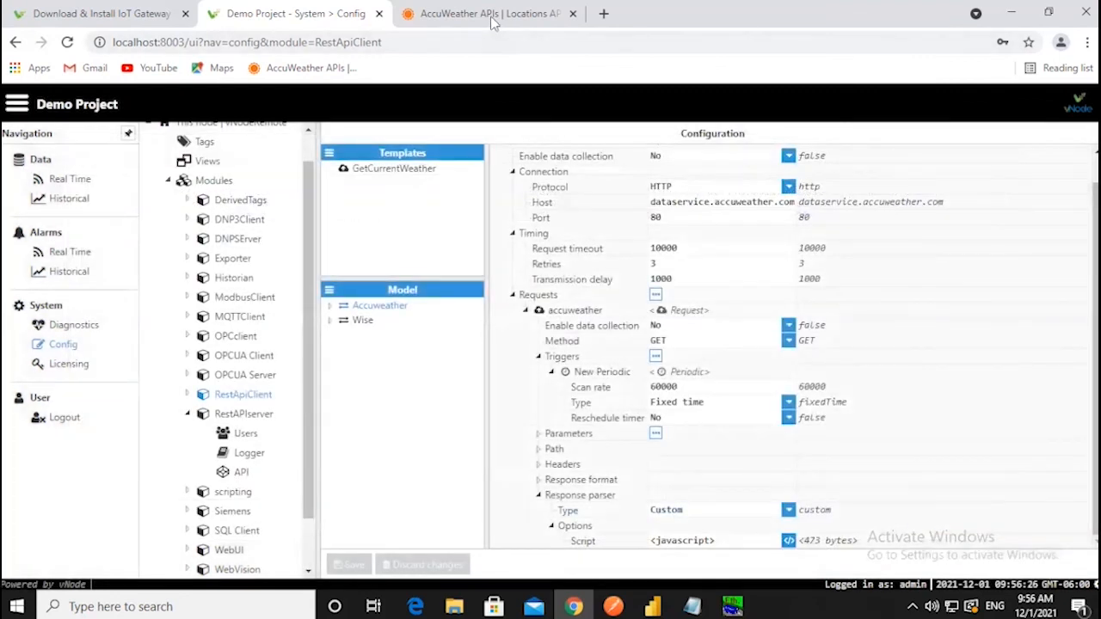
- Go from the AccuWeather Locations API docs to the Forecast API reference
left_click(494, 17)
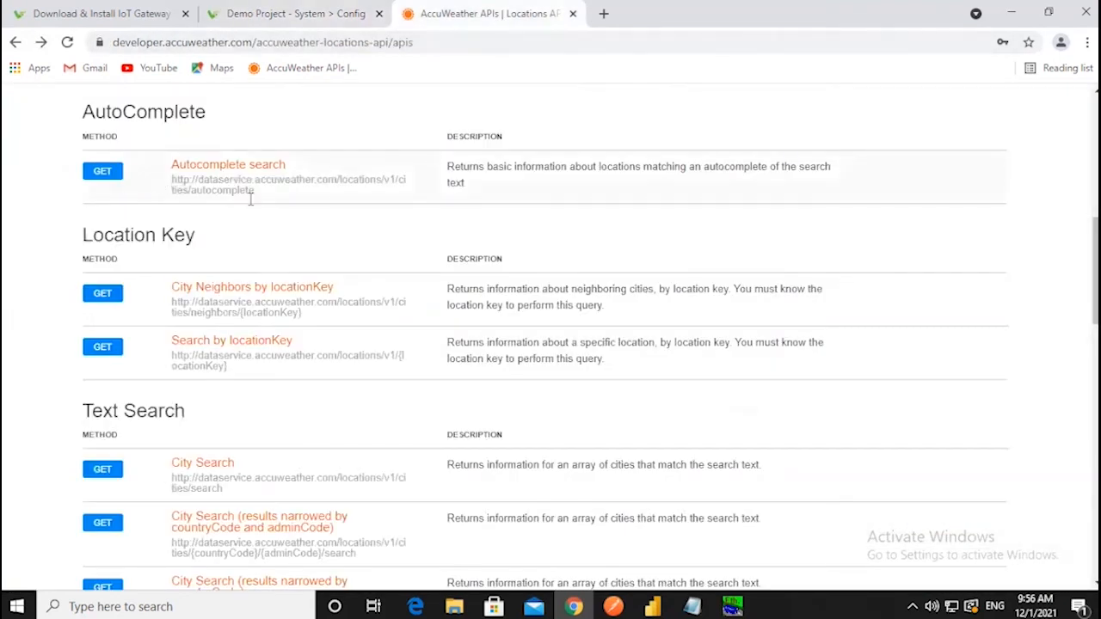
scroll(250, 197, "up", 7)
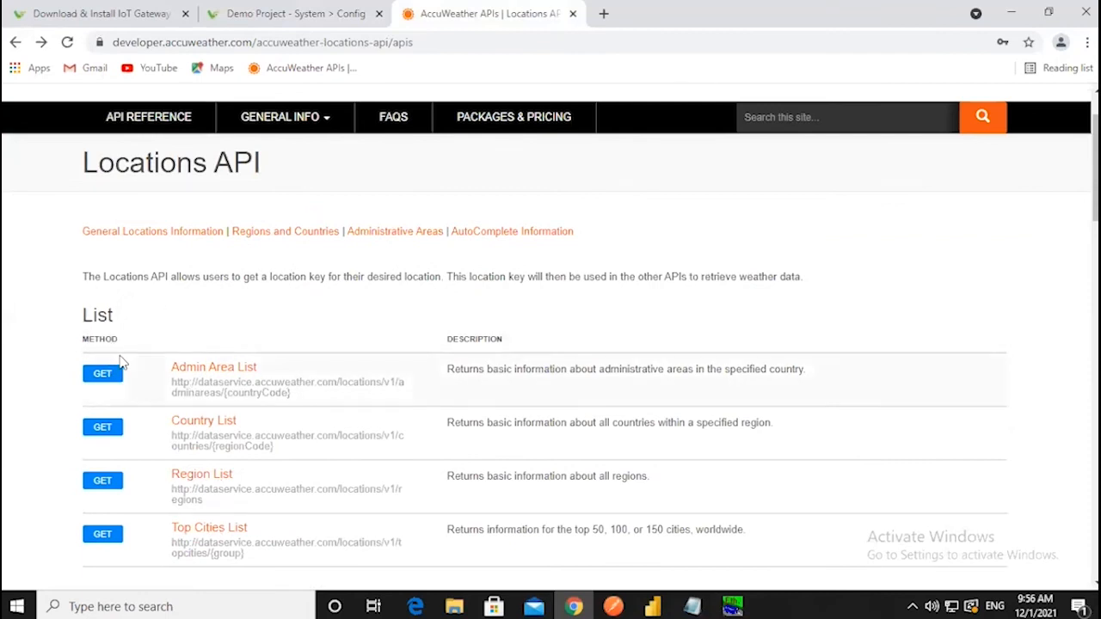
scroll(122, 363, "down", 3)
scroll(181, 249, "up", 4)
left_click(175, 207)
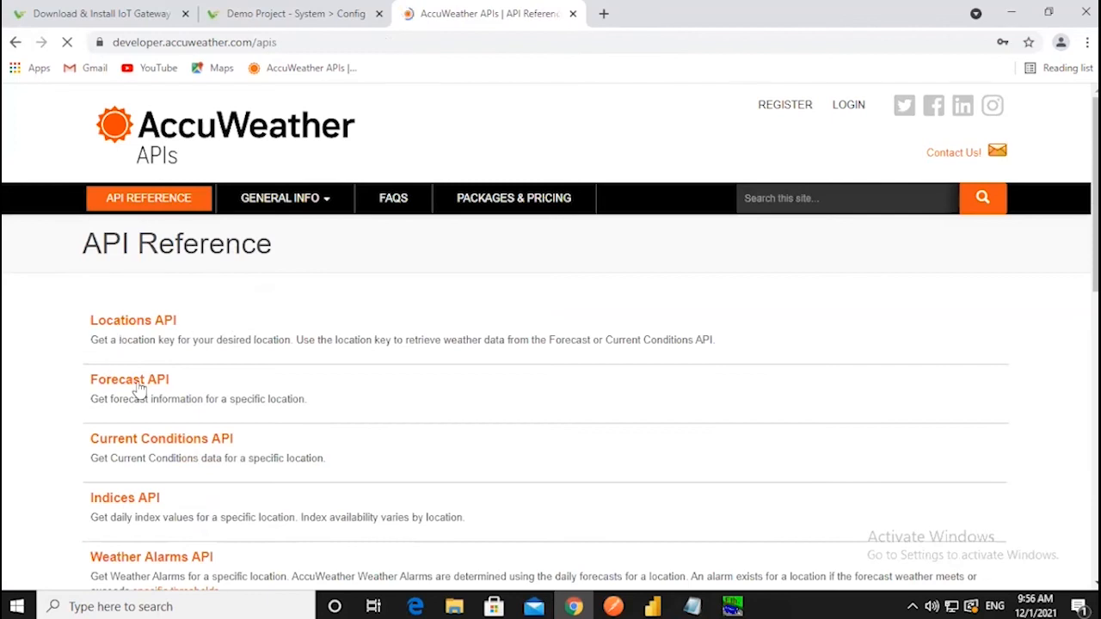
left_click(138, 387)
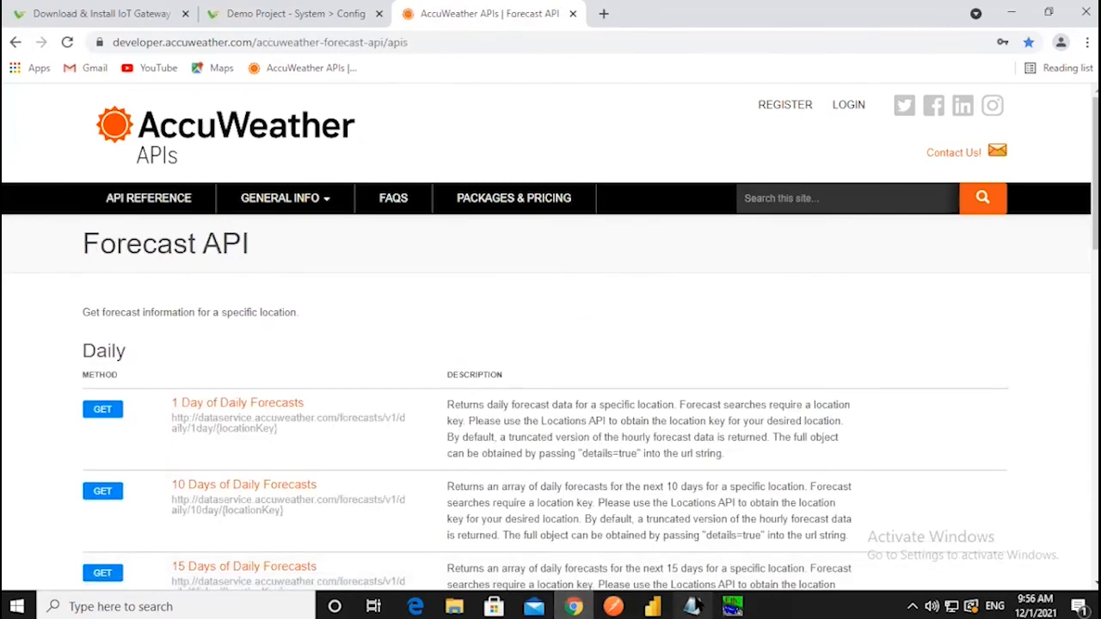
- Copy the AccuWeather API key from Notepad and open the 1 Day of Daily Forecasts reference
left_click(692, 607)
key("Down")
left_click_drag(403, 220, 187, 222)
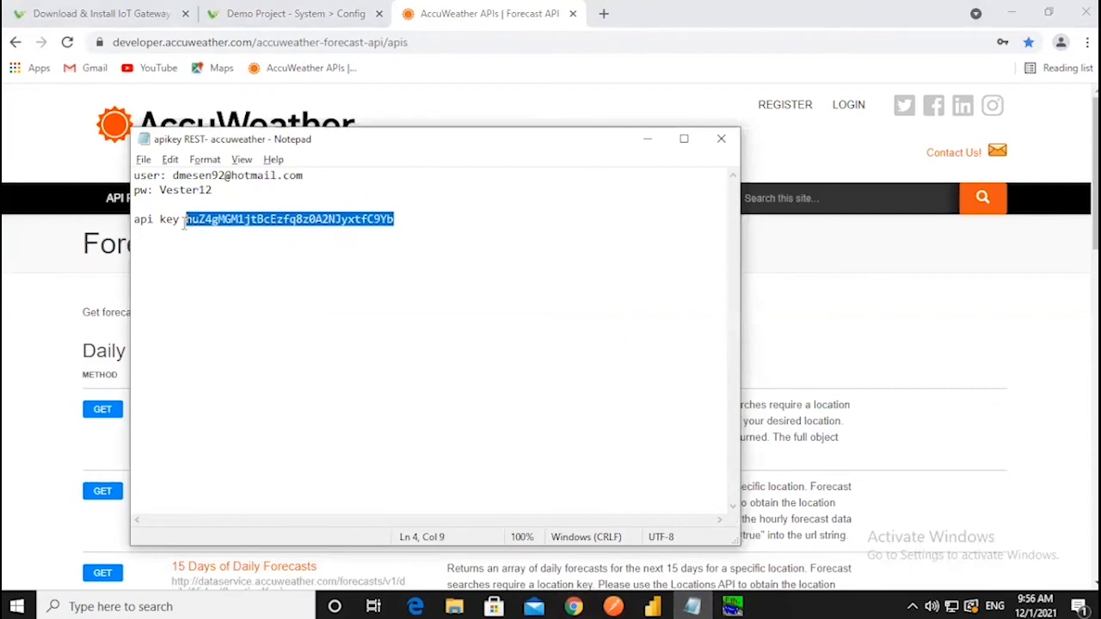
left_click(646, 141)
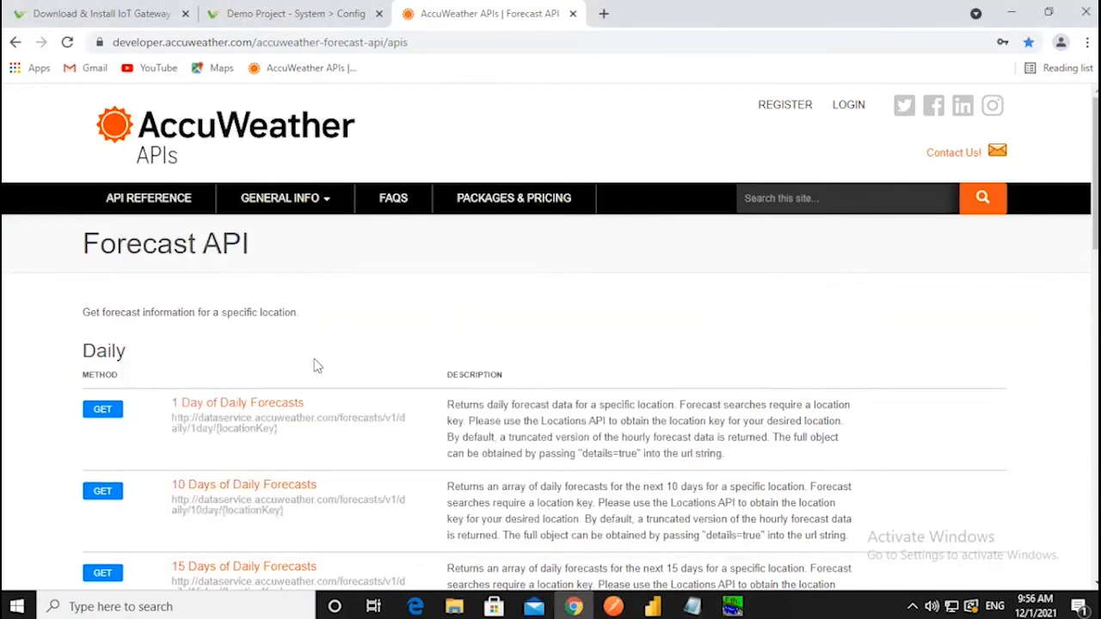
scroll(314, 366, "down", 2)
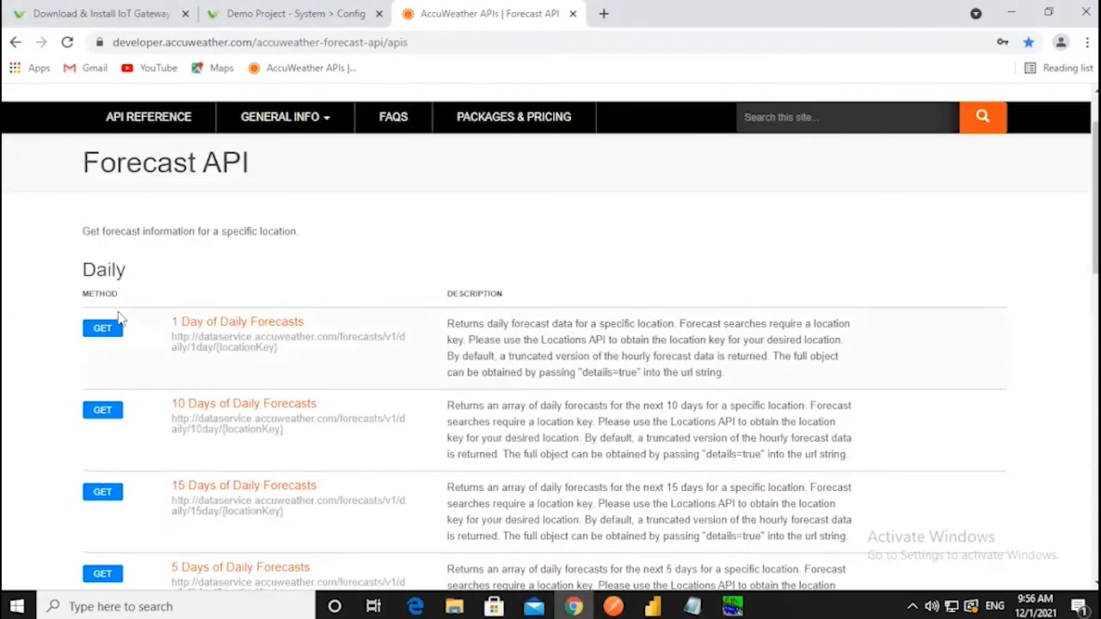
left_click(391, 376)
scroll(246, 401, "down", 2)
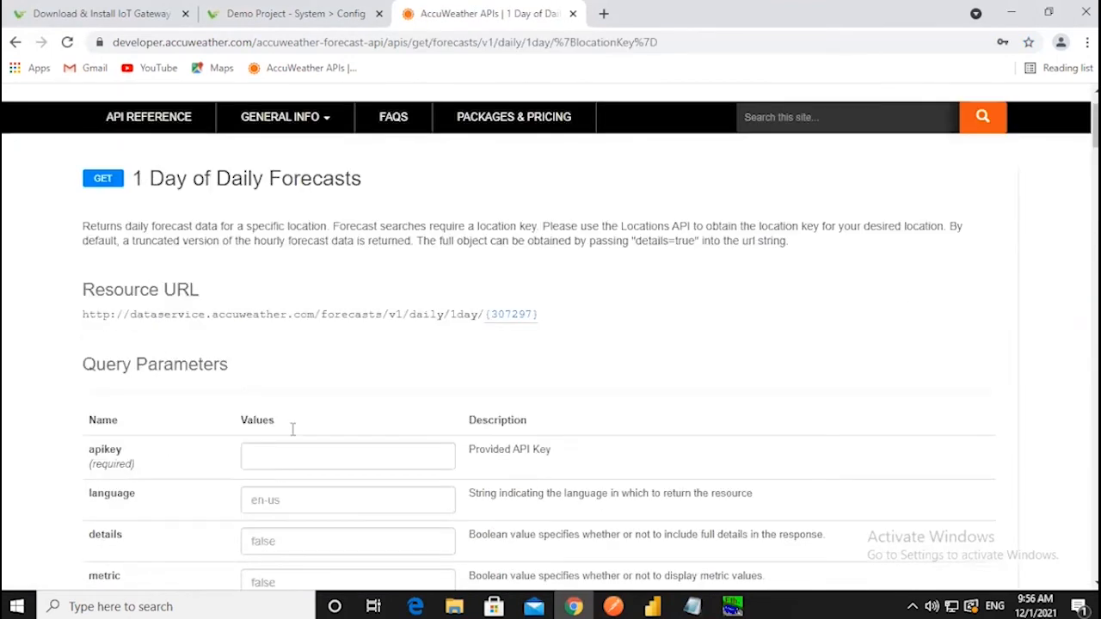
- Paste the API key into apikey and send the 1-day forecast request for location 307297
left_click(287, 457)
key("ctrl+v")
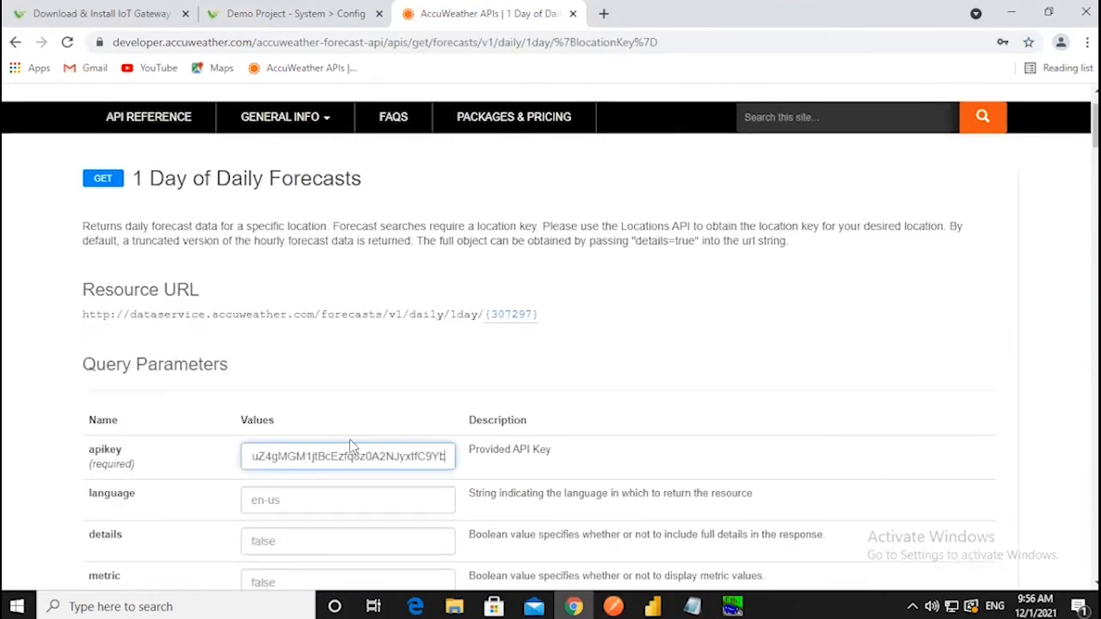
scroll(351, 452, "down", 5)
scroll(359, 448, "up", 3)
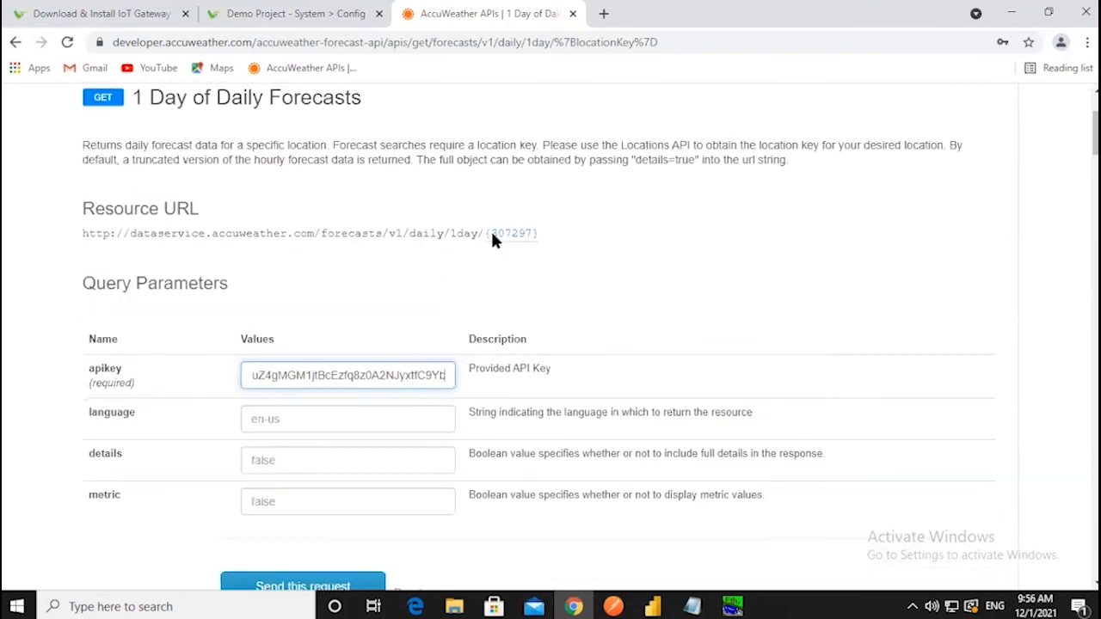
left_click_drag(493, 234, 533, 234)
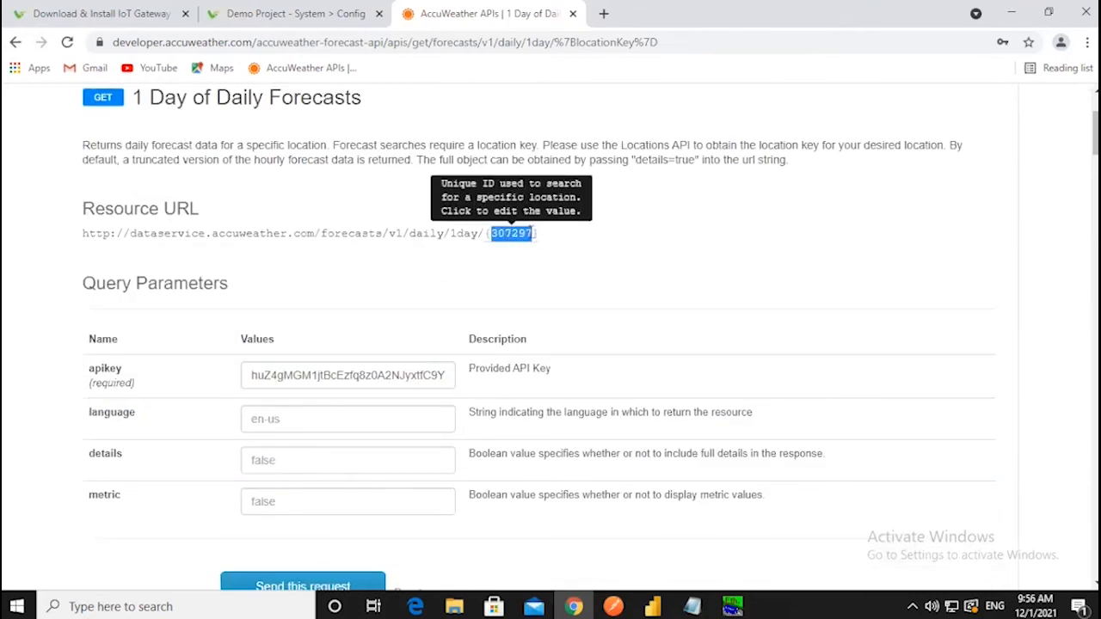
scroll(521, 319, "down", 2)
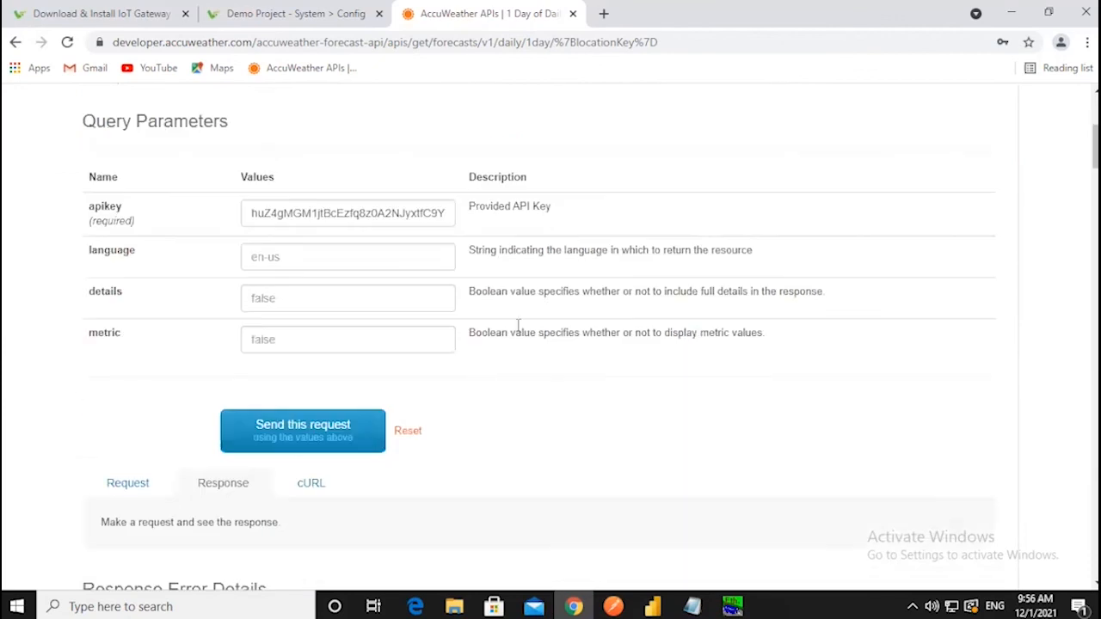
scroll(519, 324, "down", 1)
left_click(312, 358)
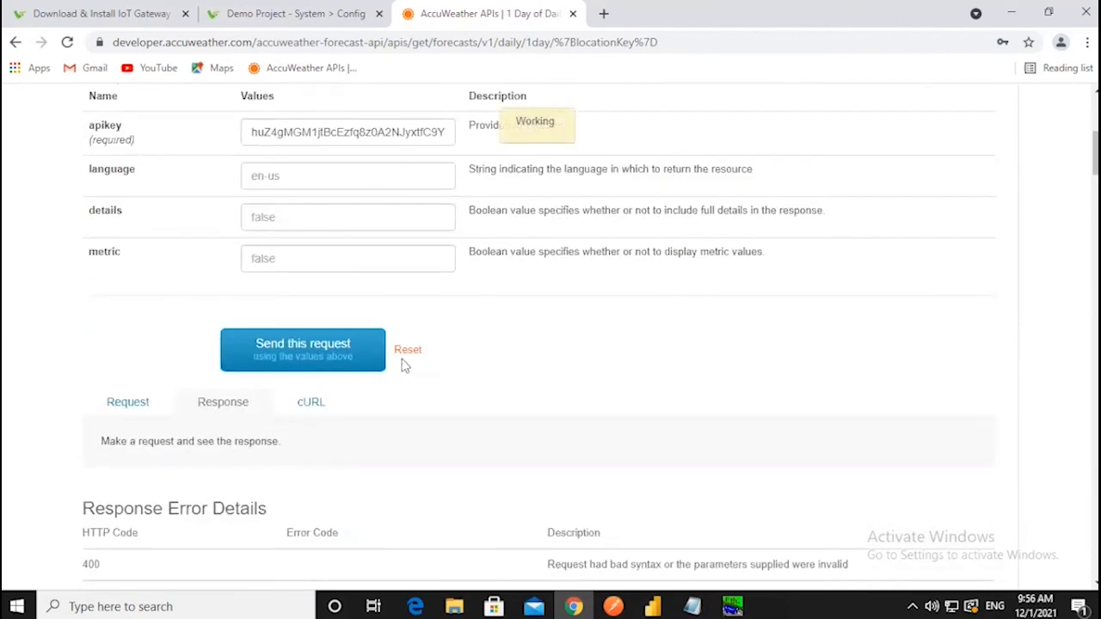
- Check the response's minimum 42 °F and maximum 58 °F, then return to the vNode Demo Project
scroll(404, 365, "down", 9)
scroll(259, 297, "down", 4)
double_click(224, 253)
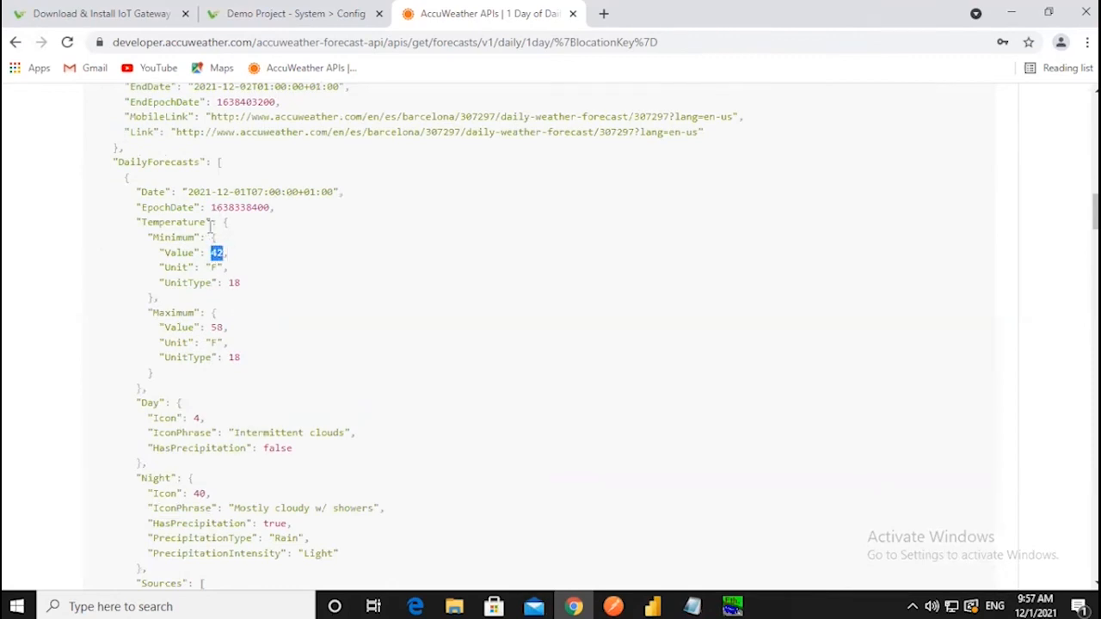
left_click_drag(212, 327, 241, 331)
left_click(575, 607)
left_click(574, 606)
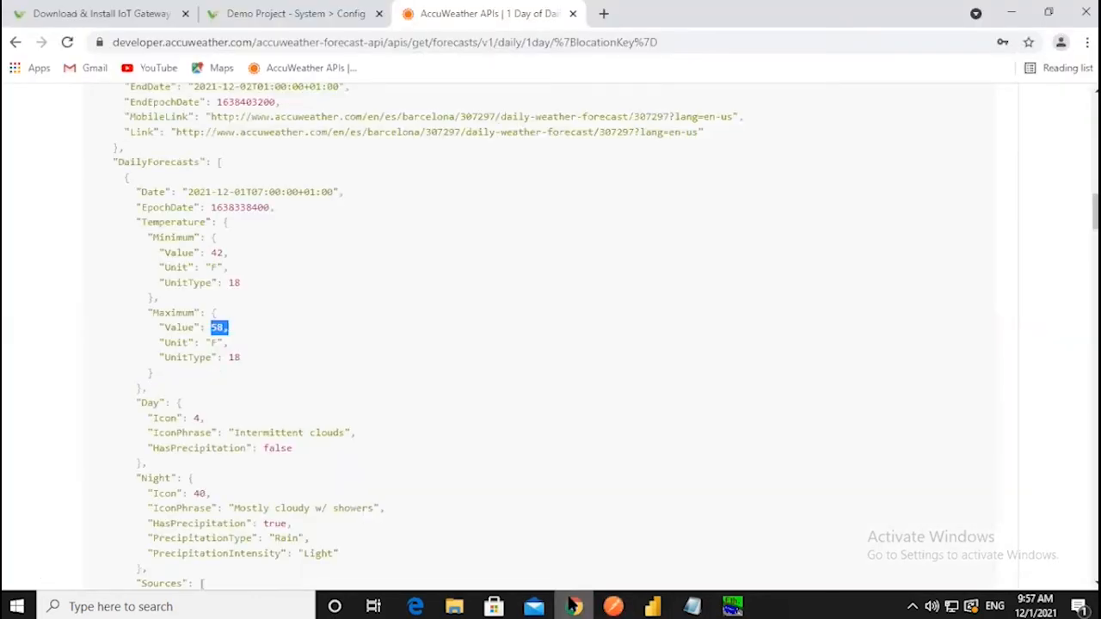
left_click(276, 10)
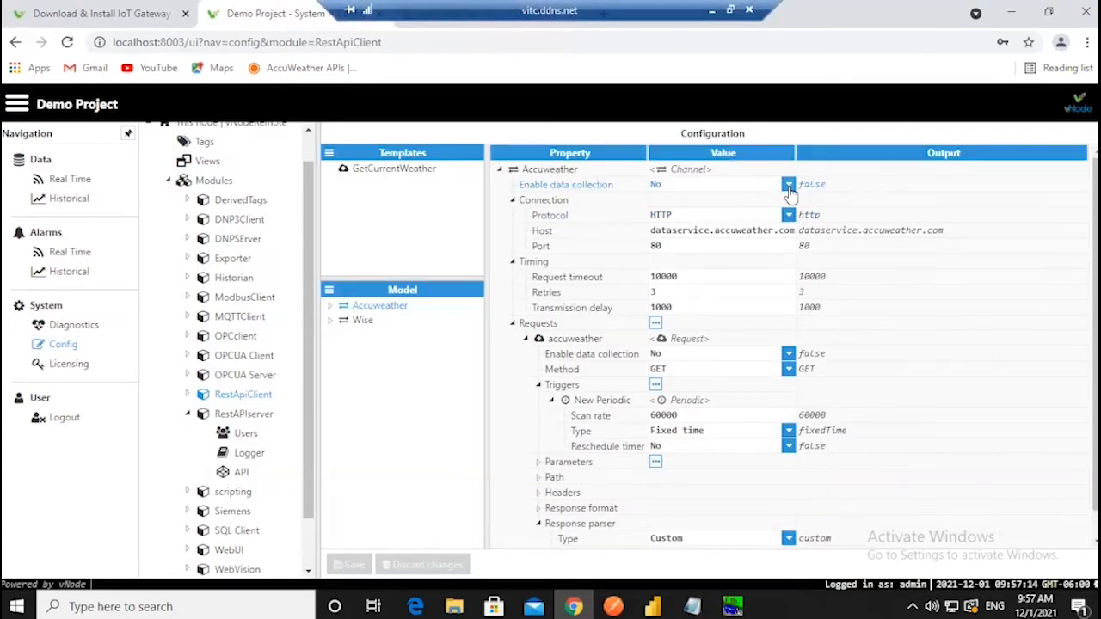
- Set Enable data collection to Yes on the Accuweather channel
left_click(788, 185)
left_click(713, 214)
scroll(752, 314, "down", 1)
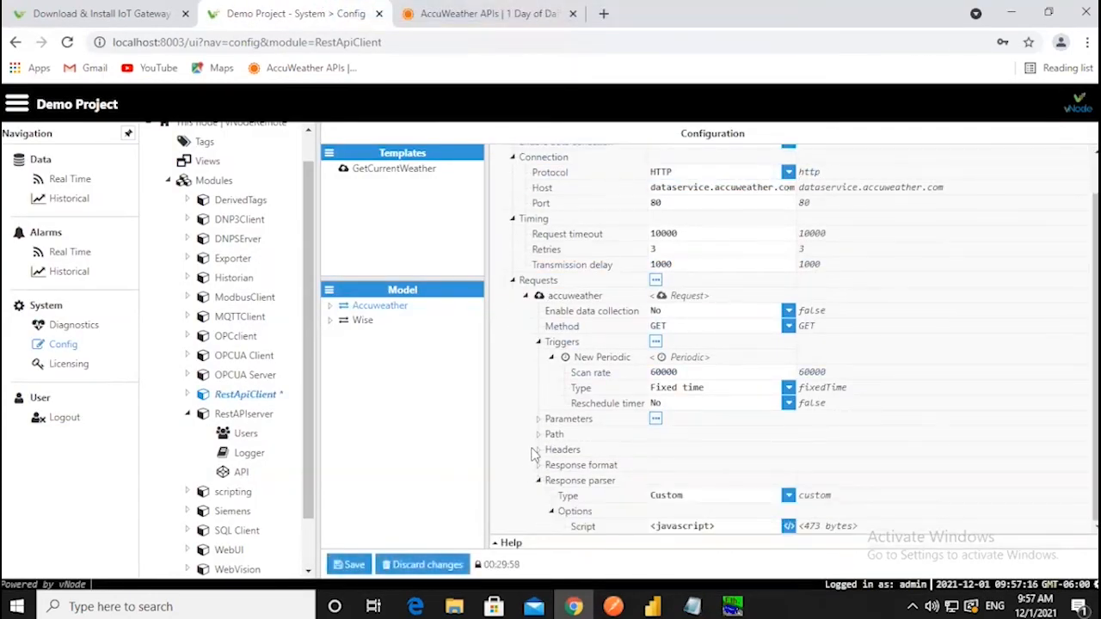
- Enable data collection on the accuweather request, save, and accept the RestApiClient restart
left_click(331, 308)
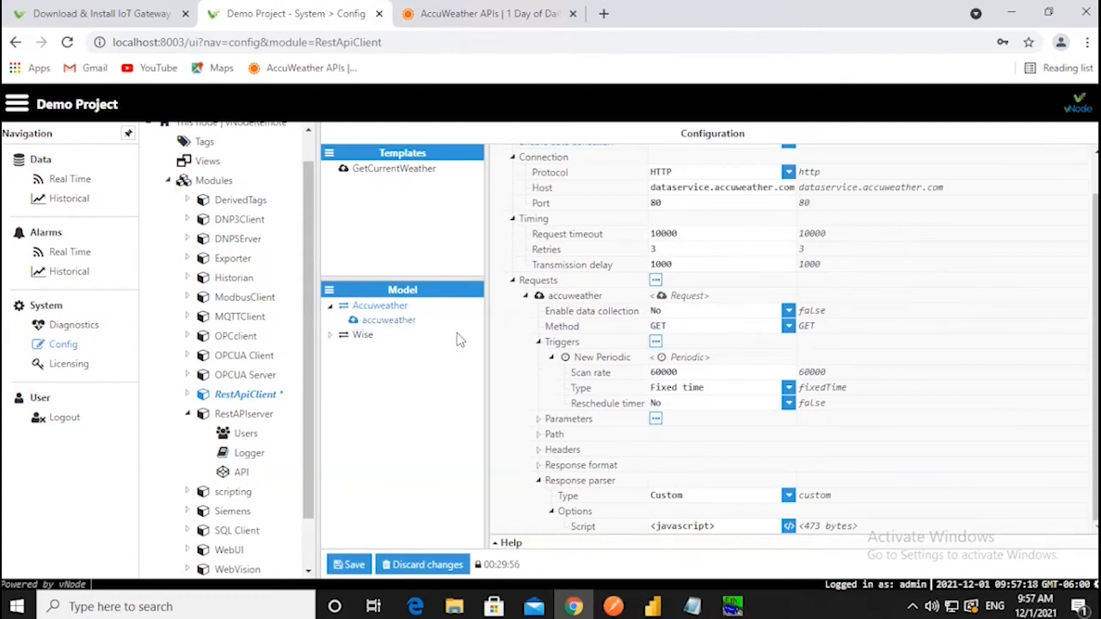
left_click(805, 189)
left_click(663, 205)
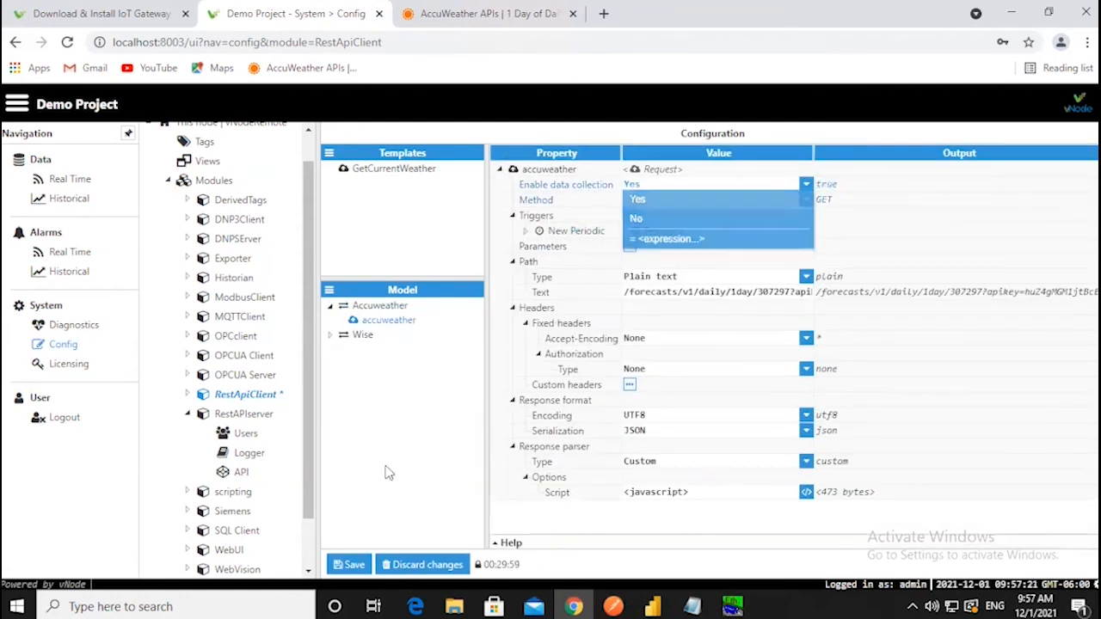
left_click(347, 564)
left_click(512, 369)
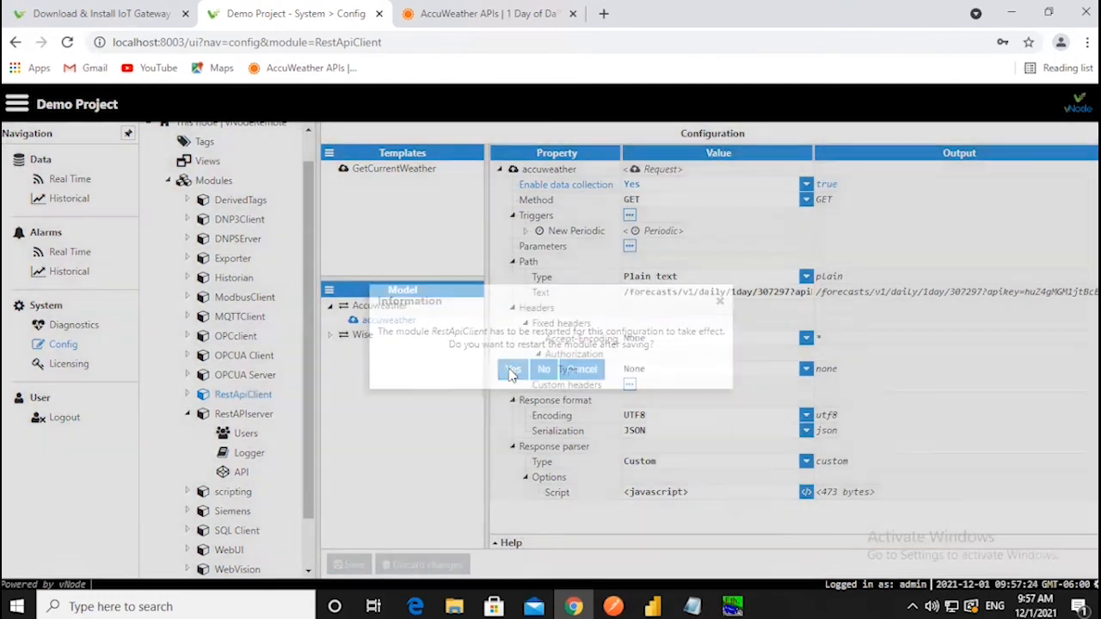
left_click(76, 179)
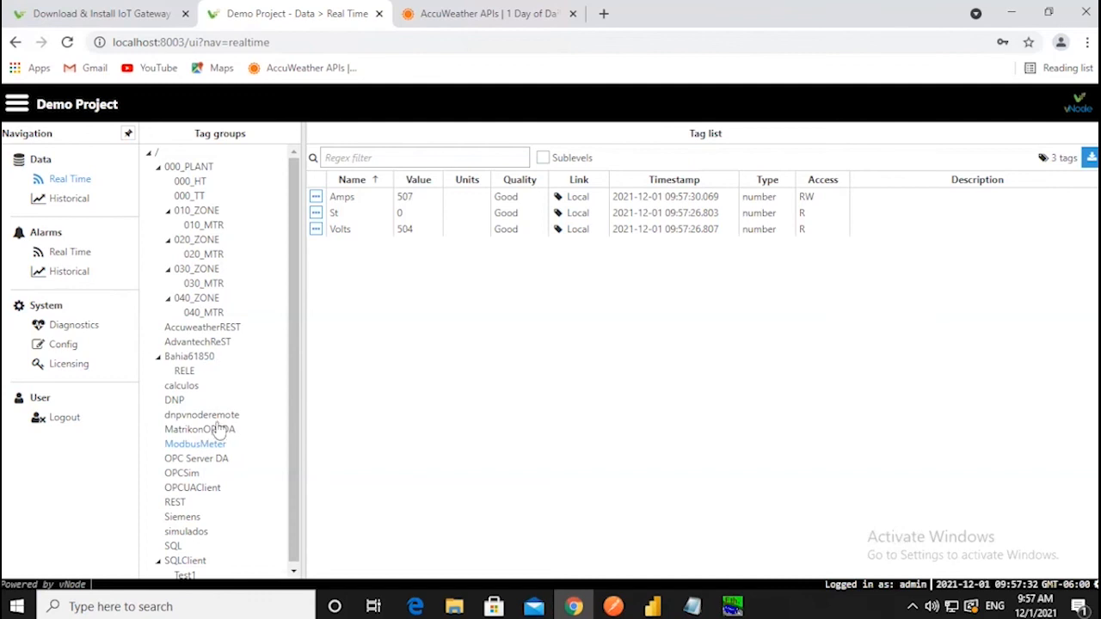
- Compare the AccuweatherREST tags (Max 58, Min 42, Intermittent clouds) with the AccuWeather JSON response
scroll(217, 430, "down", 1)
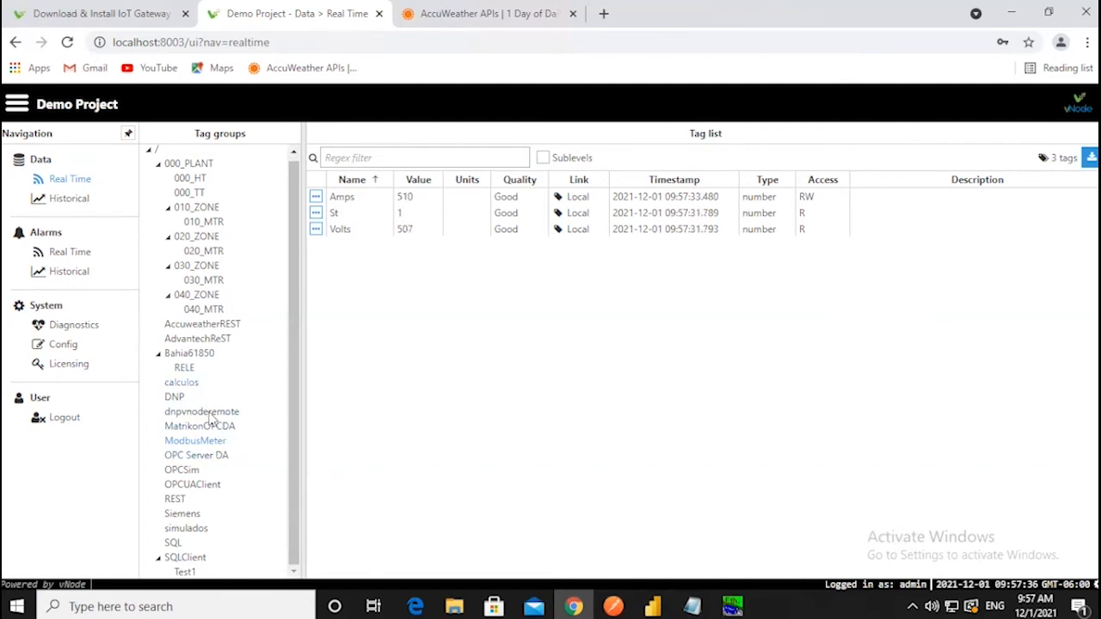
scroll(202, 482, "up", 1)
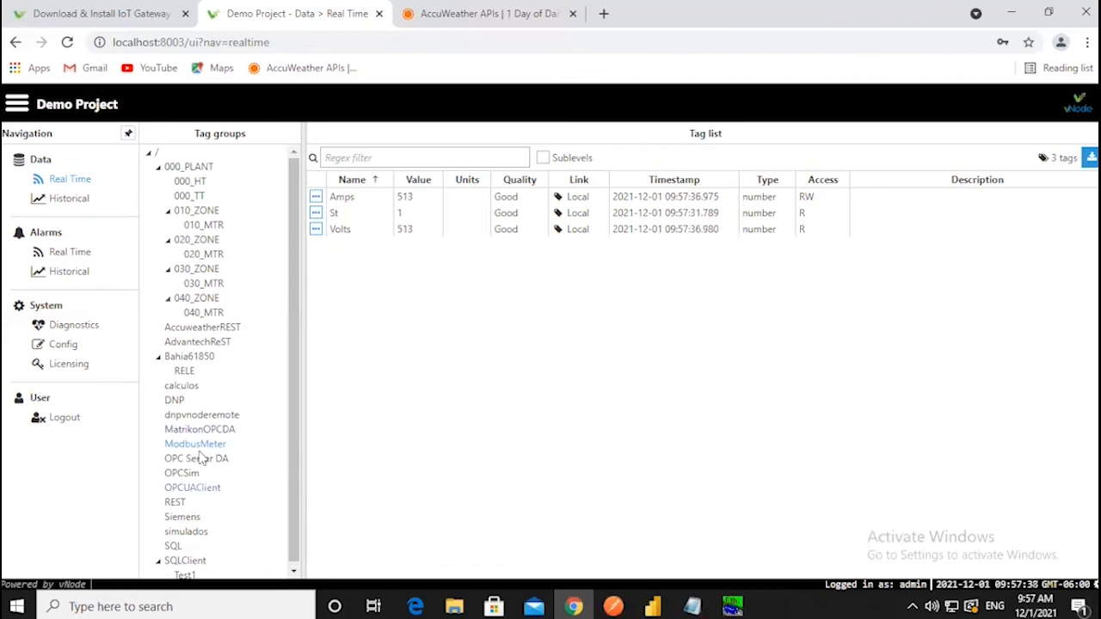
left_click(202, 326)
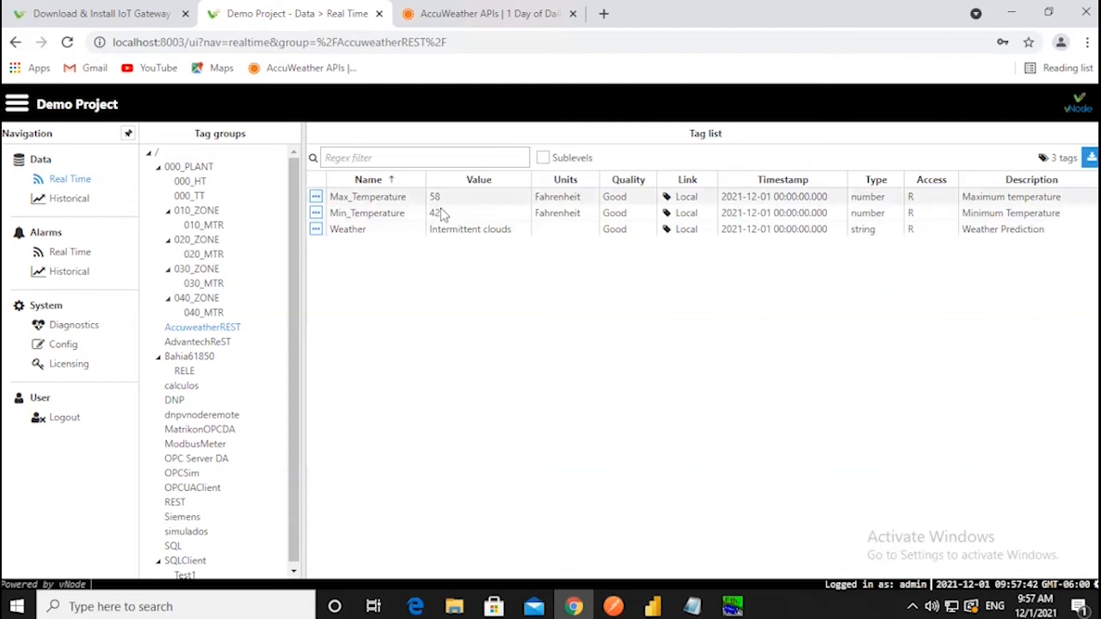
left_click(505, 23)
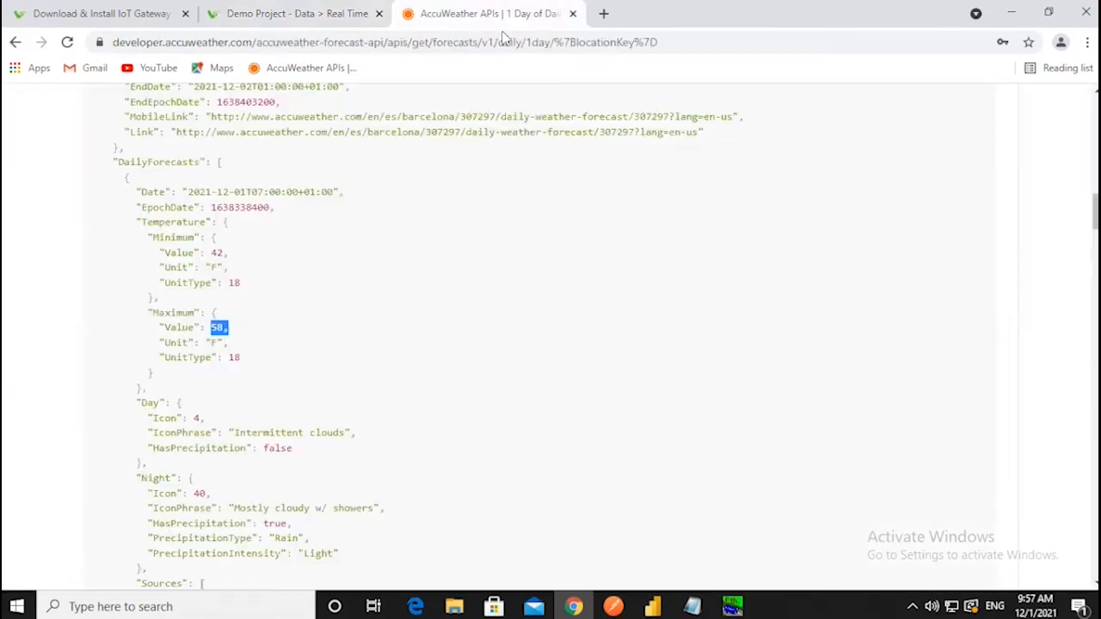
scroll(372, 423, "down", 3)
scroll(371, 422, "up", 2)
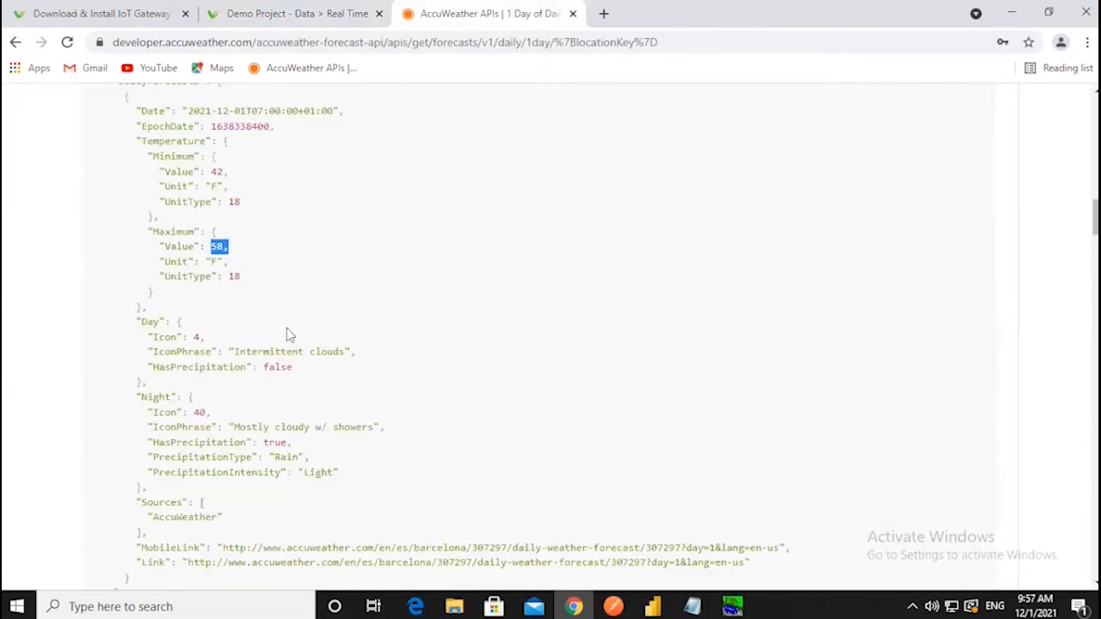
left_click(287, 12)
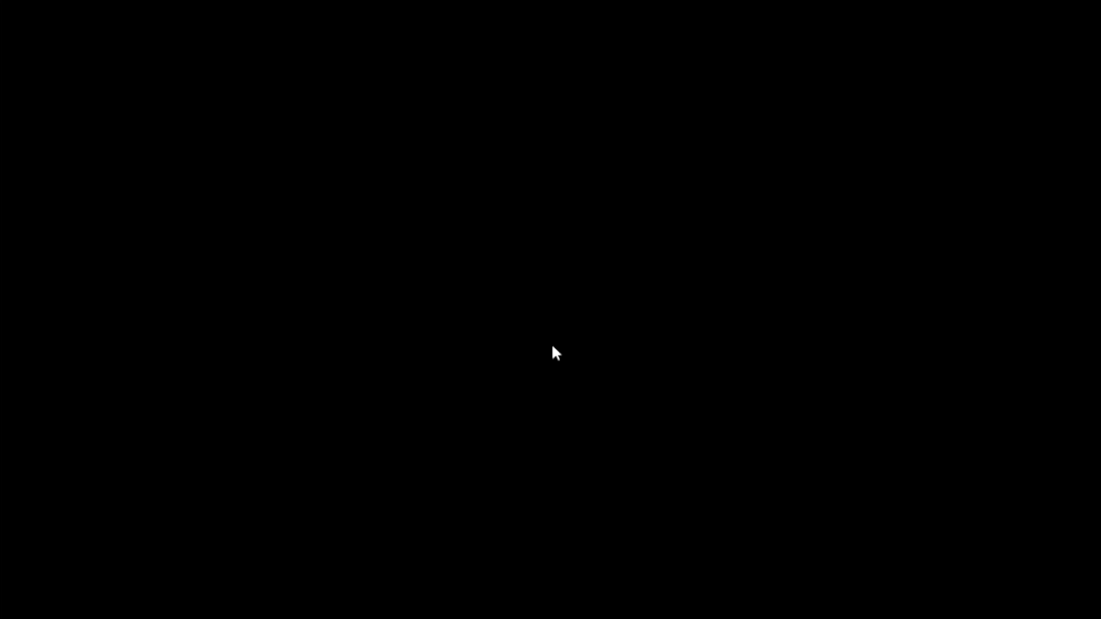
- Page the closing slideshow back to the Certified training slide
key("Right")
key("Right")
key("Left")
key("Left")
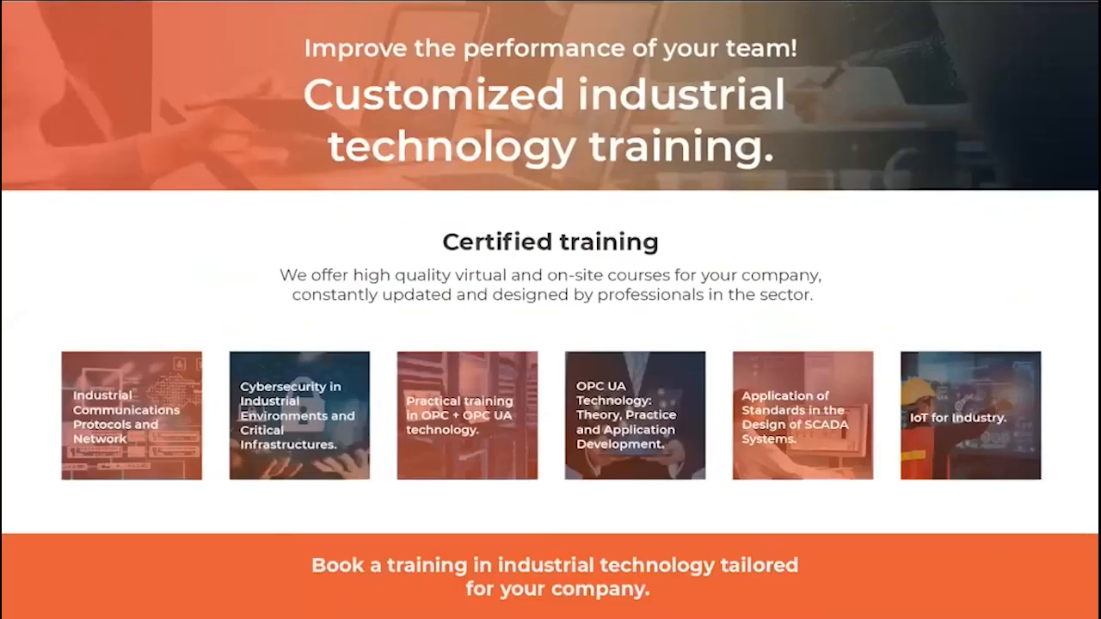